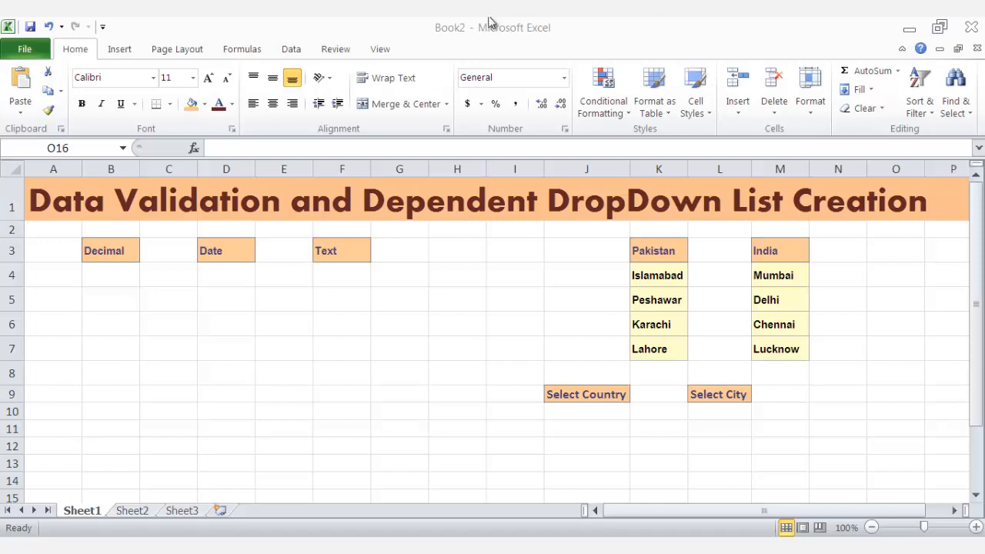
# - Start a data validation rule for cells B4:B6 that allows only Decimal values
pyautogui.click(291, 50)
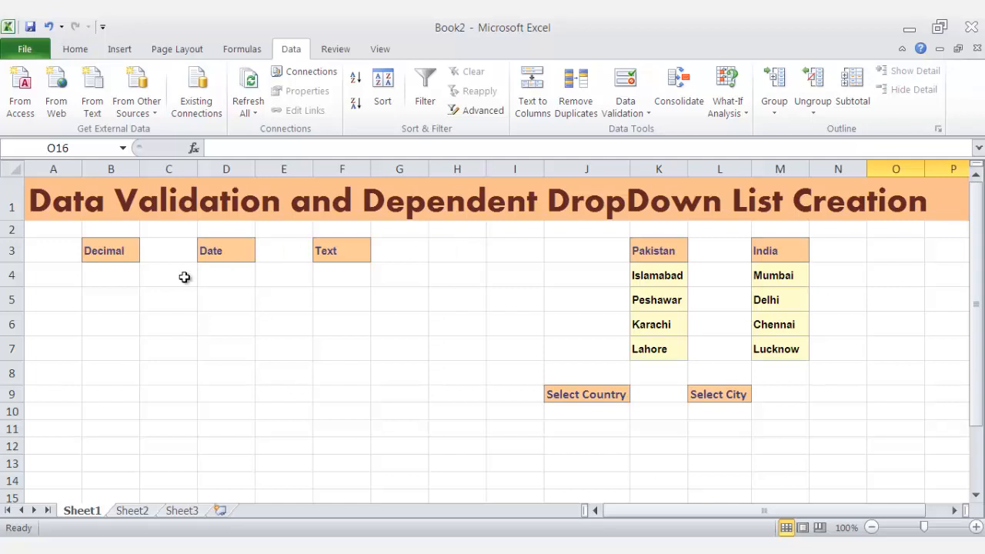
pyautogui.moveTo(119, 277); pyautogui.dragTo(112, 323)
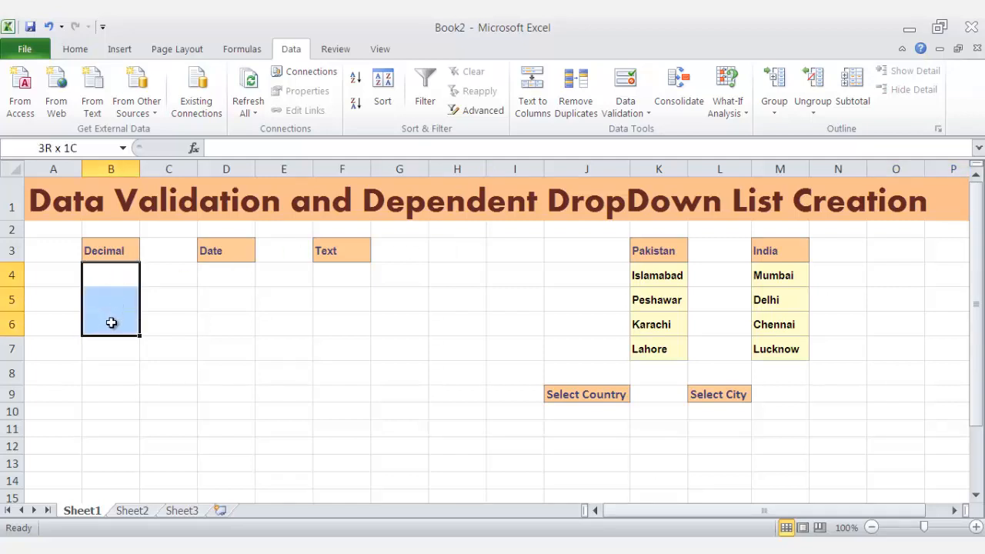
pyautogui.click(115, 278)
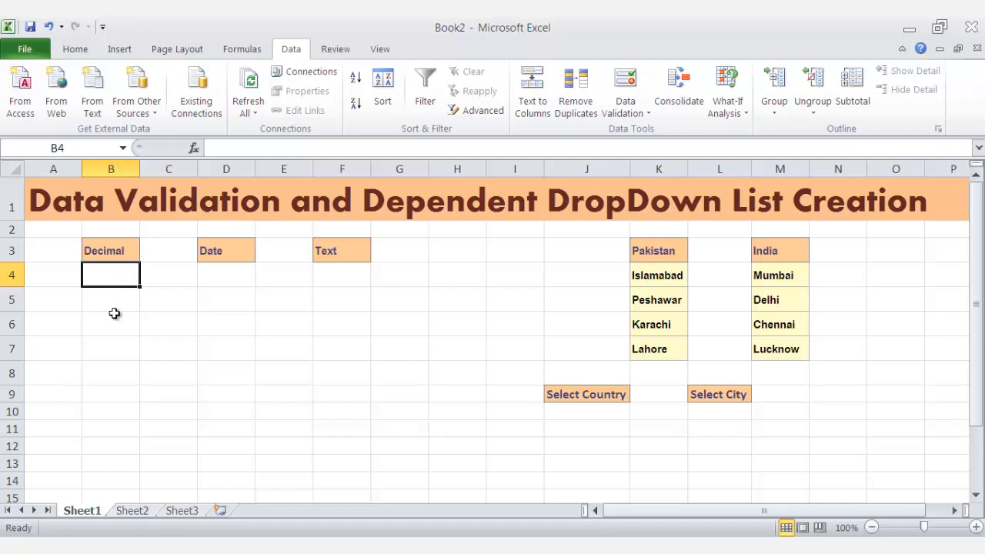
pyautogui.click(114, 317)
pyautogui.click(114, 277)
pyautogui.moveTo(114, 277); pyautogui.dragTo(112, 325)
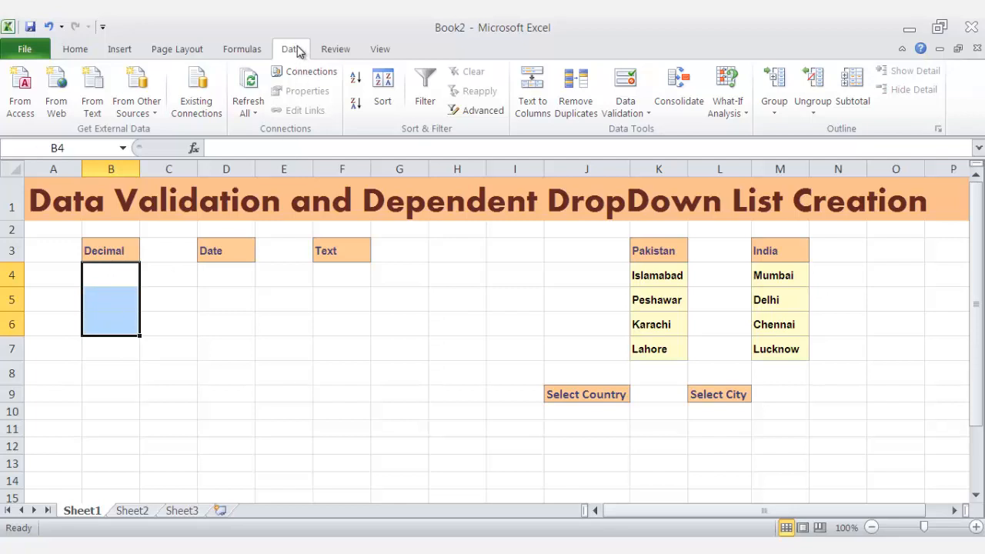
pyautogui.click(627, 80)
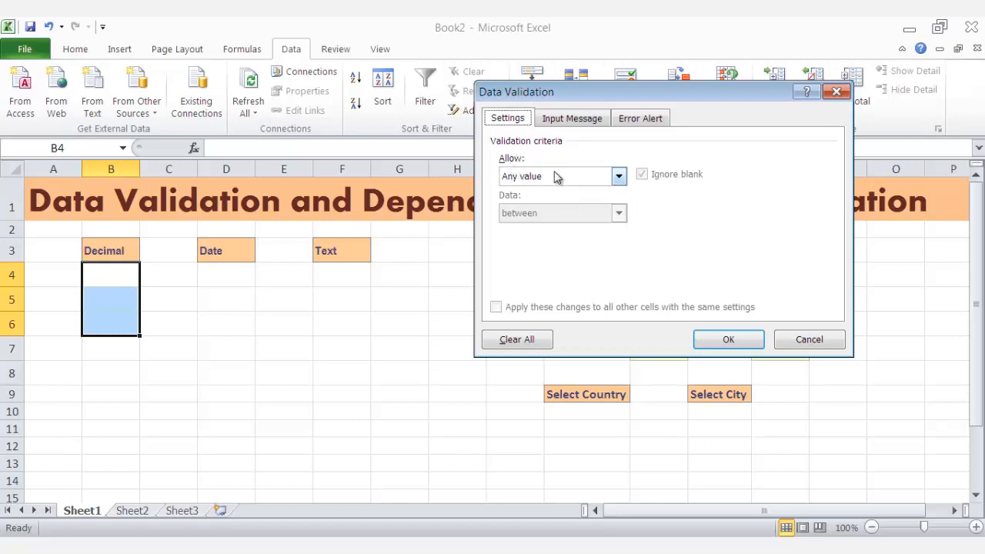
pyautogui.click(588, 185)
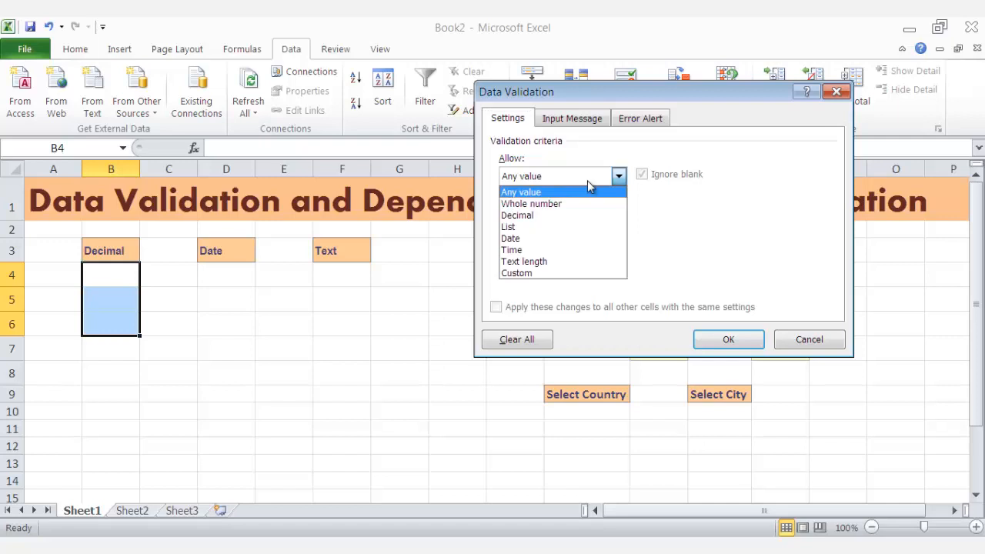
pyautogui.click(587, 184)
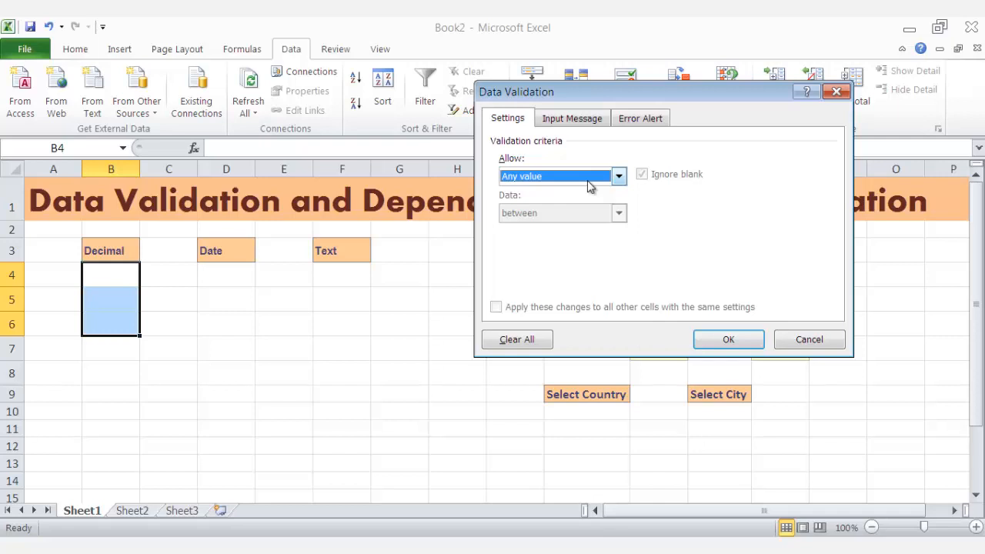
pyautogui.click(588, 182)
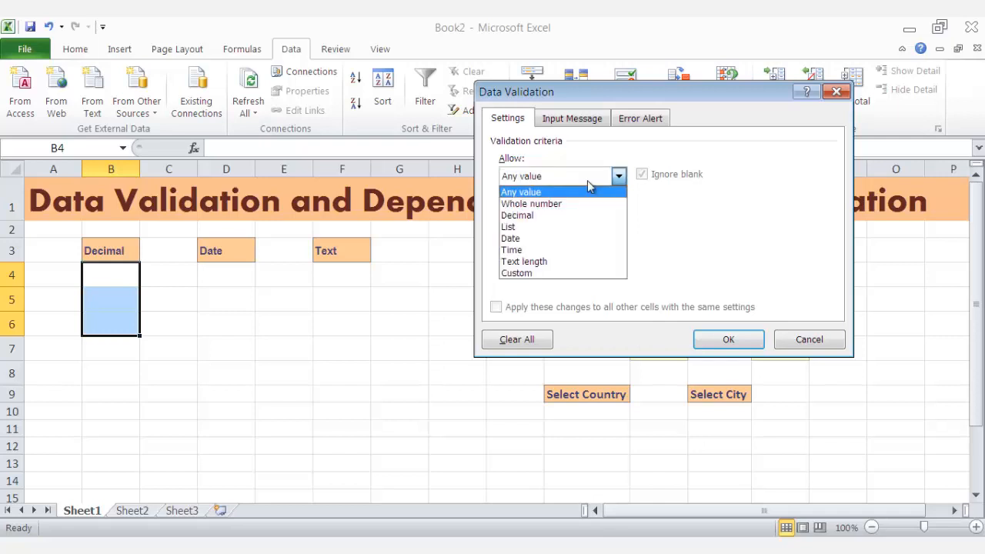
pyautogui.click(542, 216)
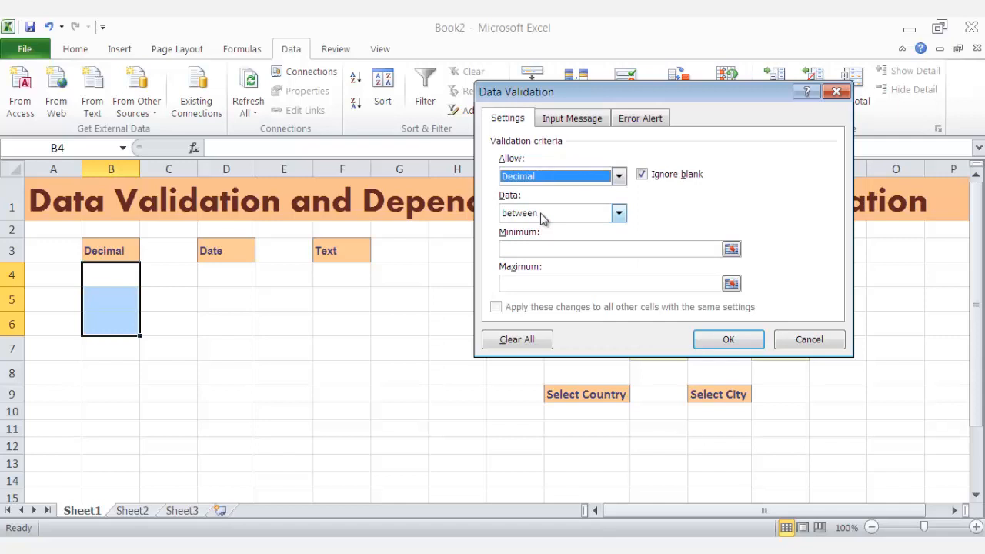
# - Limit the decimal rule to values between a minimum of 0 and a maximum of 100
pyautogui.click(542, 217)
pyautogui.click(541, 218)
pyautogui.click(542, 218)
pyautogui.click(542, 218)
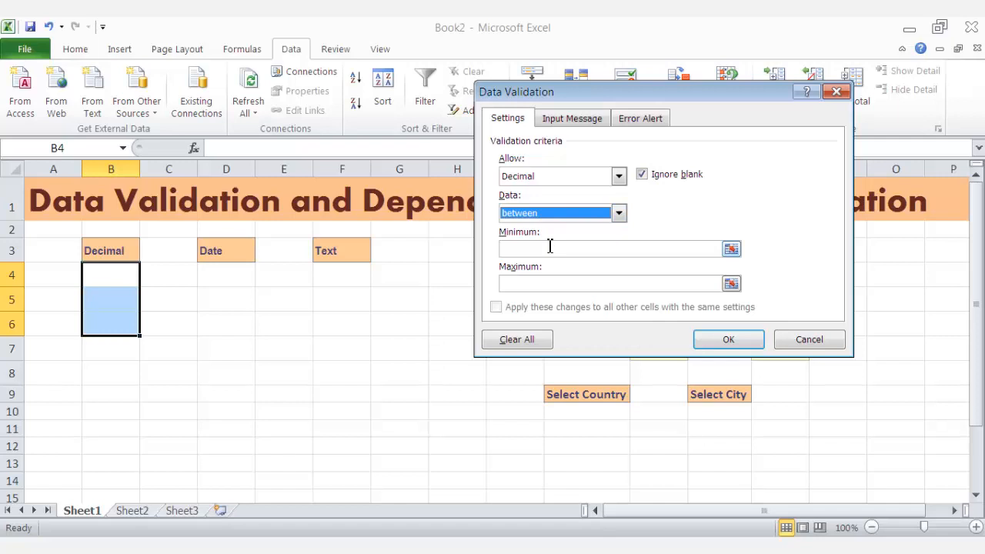
pyautogui.click(549, 246)
pyautogui.write('0')
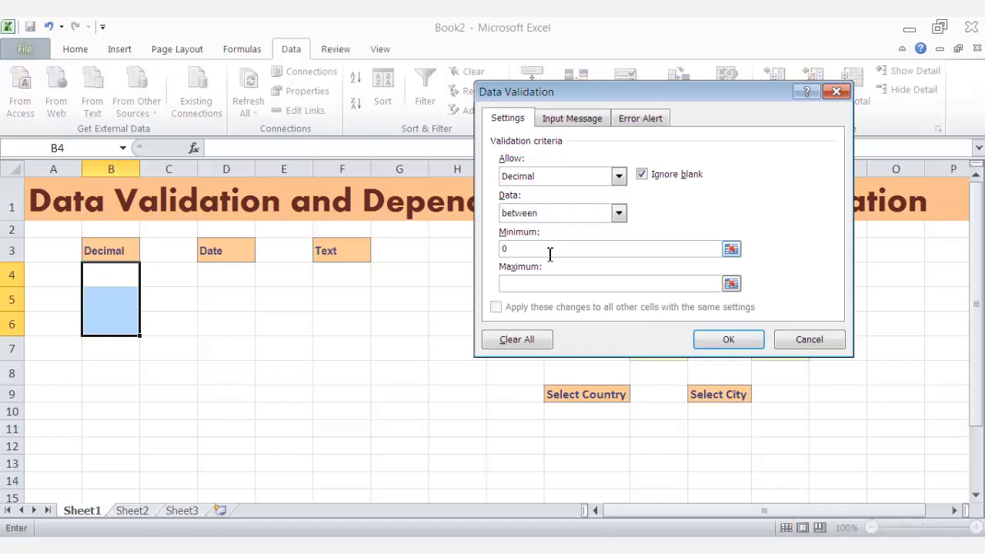
pyautogui.click(544, 285)
pyautogui.write('100')
# - Review the available comparison conditions, keep "between", and apply the validation rule to B4:B6
pyautogui.click(619, 212)
pyautogui.click(620, 213)
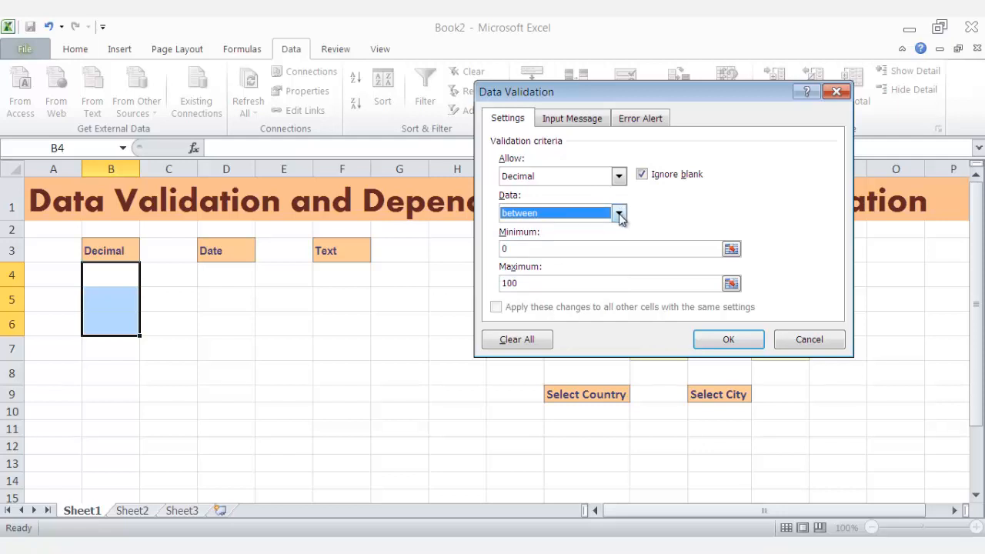
pyautogui.click(620, 216)
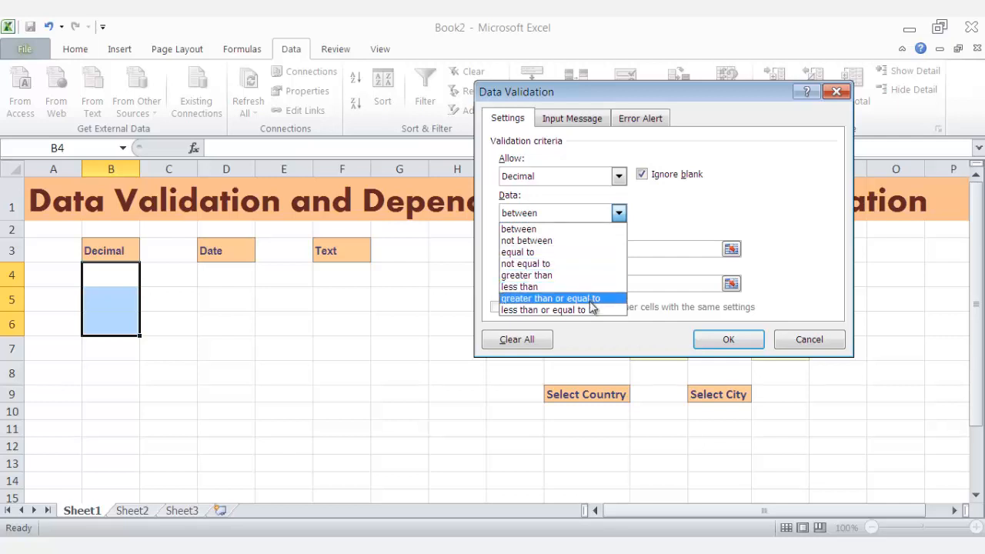
pyautogui.click(665, 235)
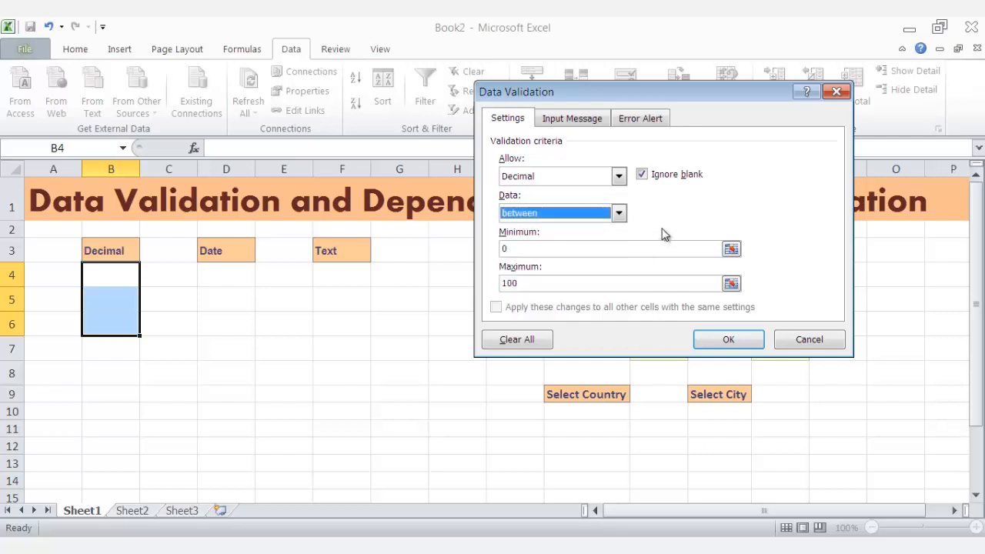
pyautogui.click(739, 343)
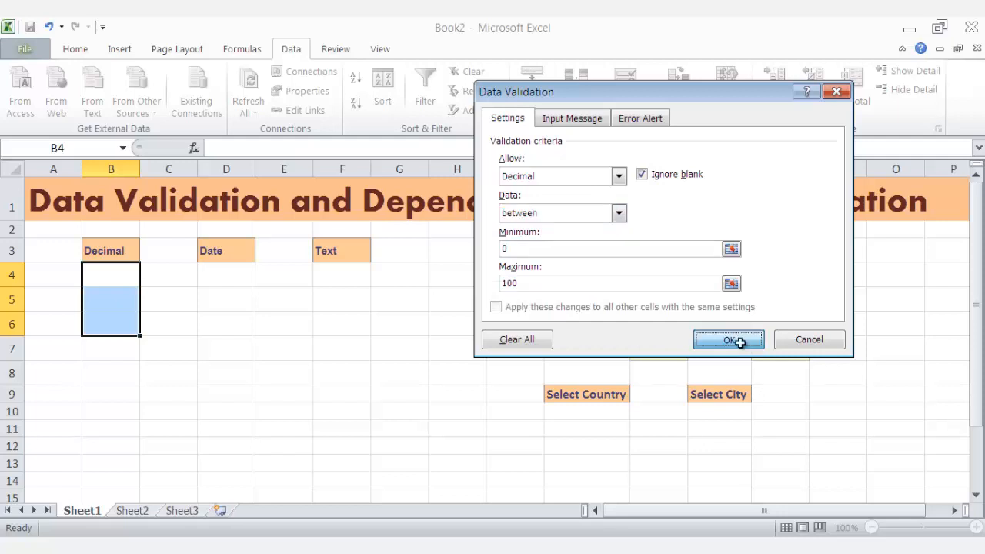
# - Enter 15 in cell B4 and 65 in cell B5 under the Decimal heading
pyautogui.click(105, 274)
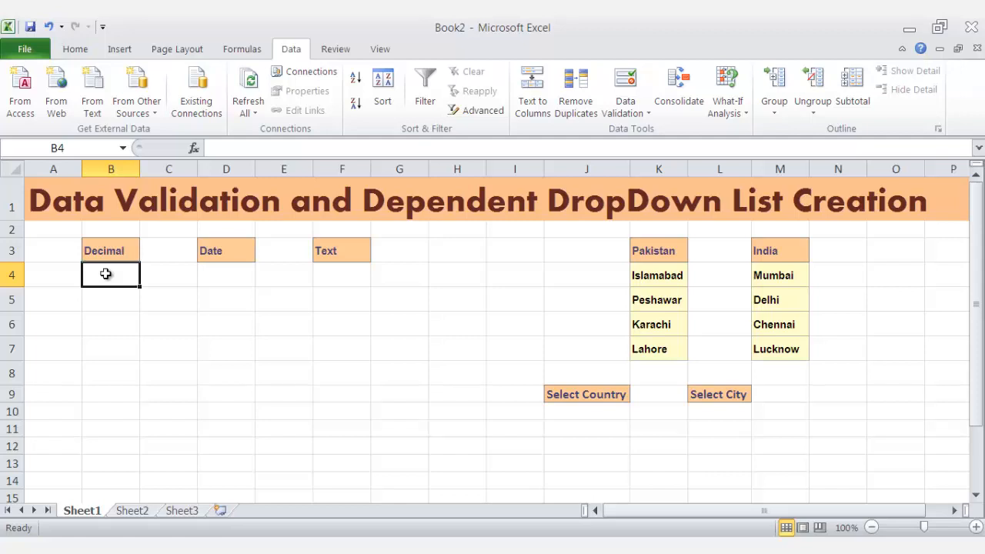
pyautogui.write('15')
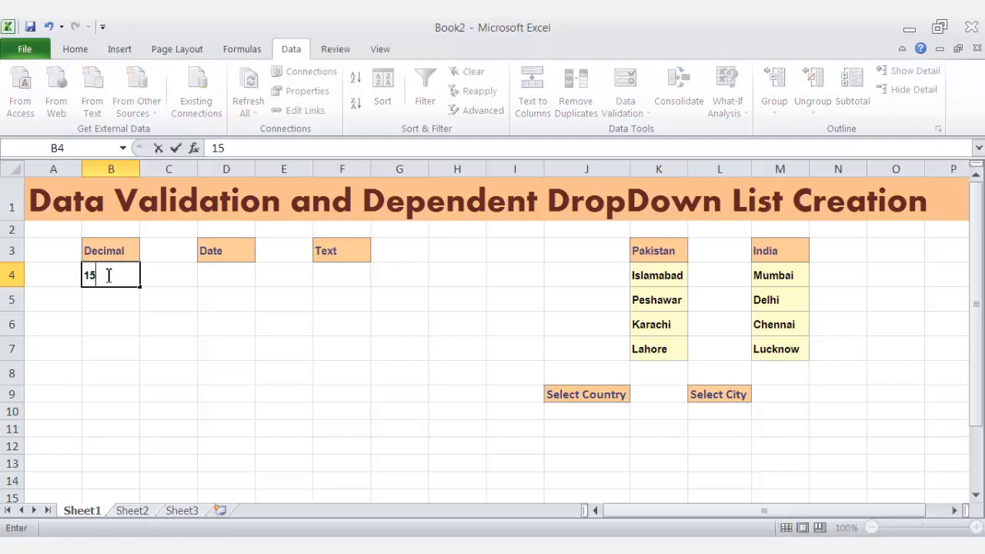
pyautogui.press('Return')
pyautogui.write('6')
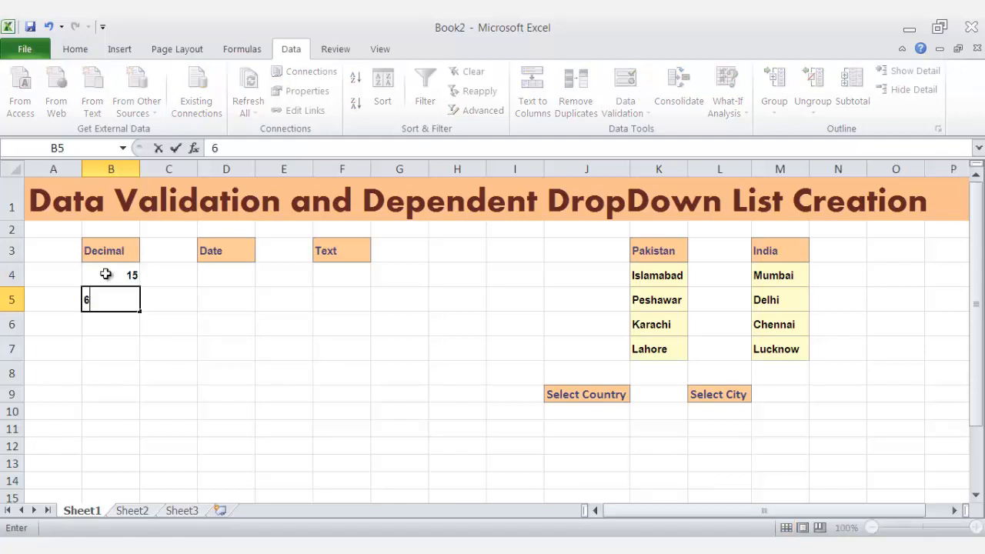
pyautogui.write('5')
pyautogui.press('Return')
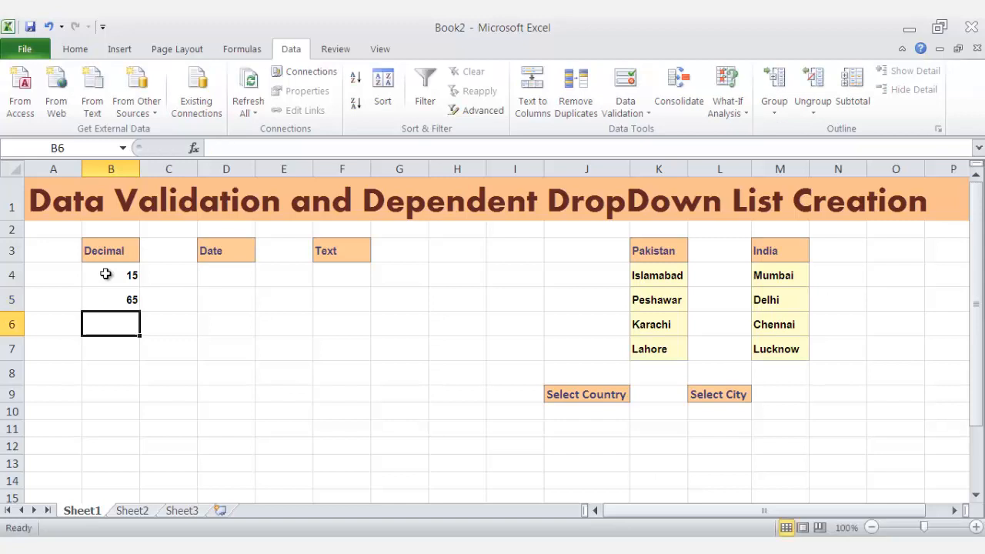
# - Test the validation by trying 112 in cell B6, and retry the entry with 76
pyautogui.write('112')
pyautogui.press('Return')
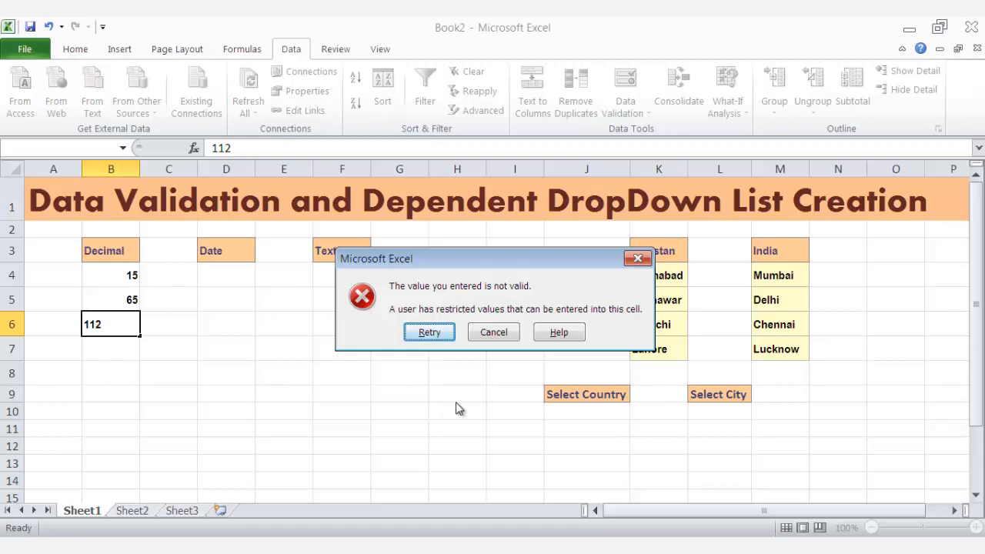
pyautogui.click(436, 333)
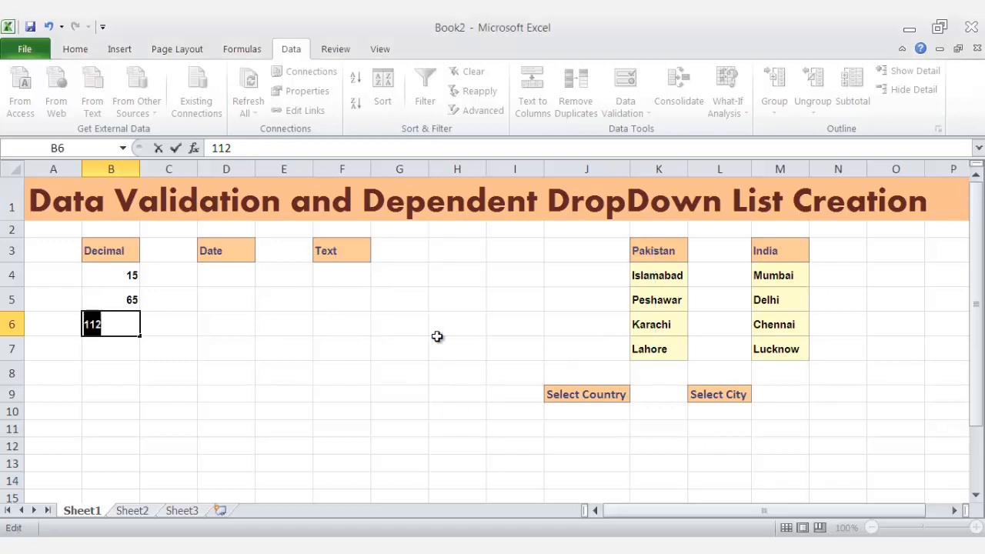
pyautogui.write('76')
pyautogui.press('Return')
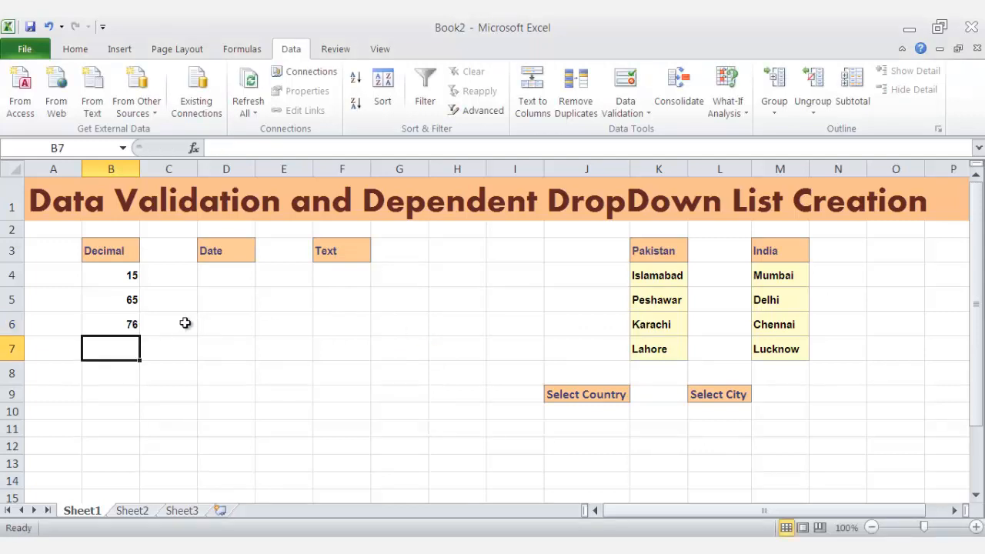
# - Test the rule again by trying 888 in cell B6, and retry the entry with 65
pyautogui.click(129, 278)
pyautogui.moveTo(129, 278); pyautogui.dragTo(131, 322)
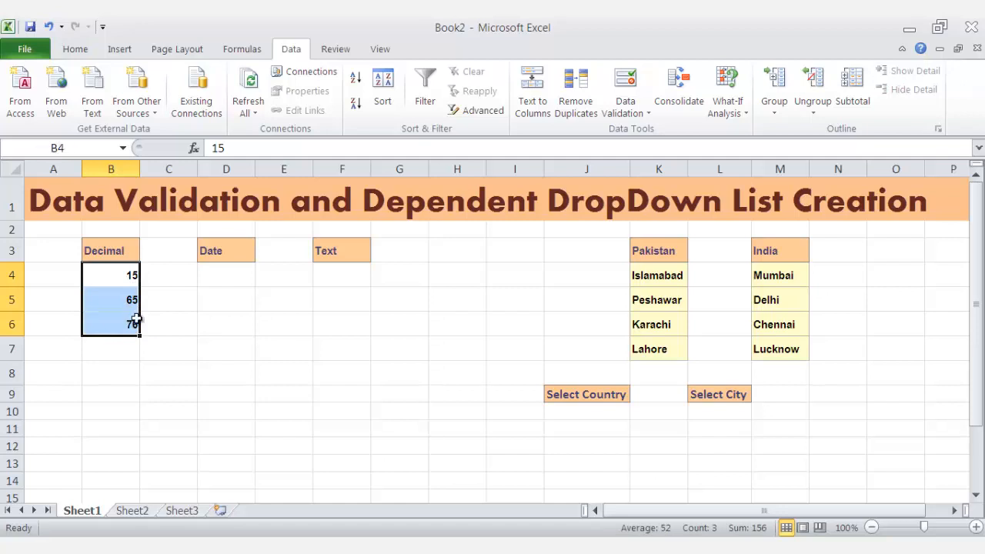
pyautogui.click(125, 331)
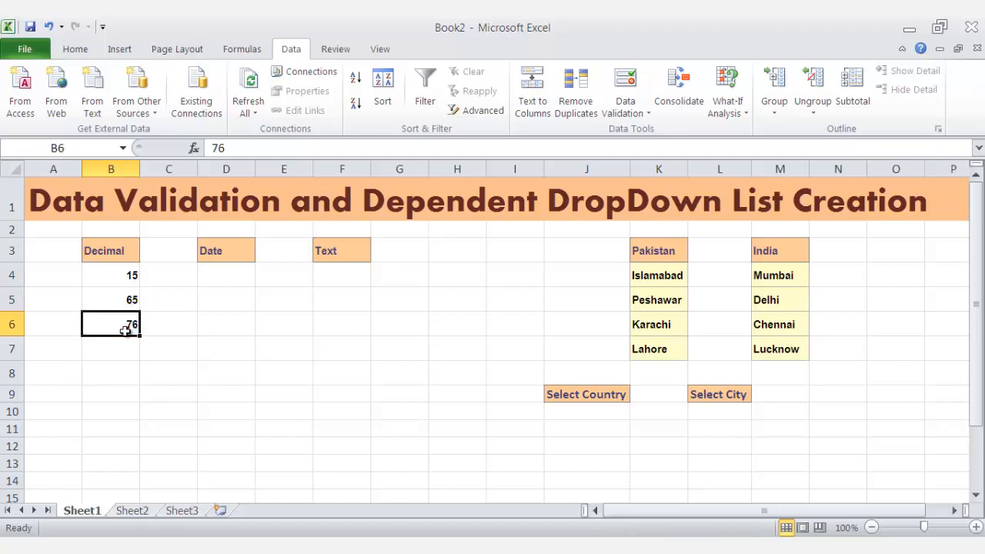
pyautogui.write('8')
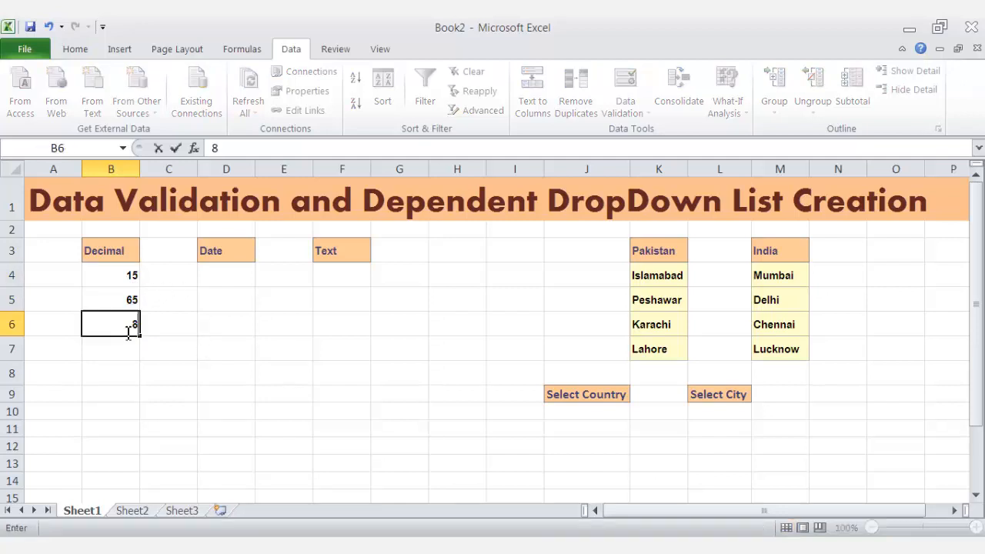
pyautogui.write('88')
pyautogui.press('Return')
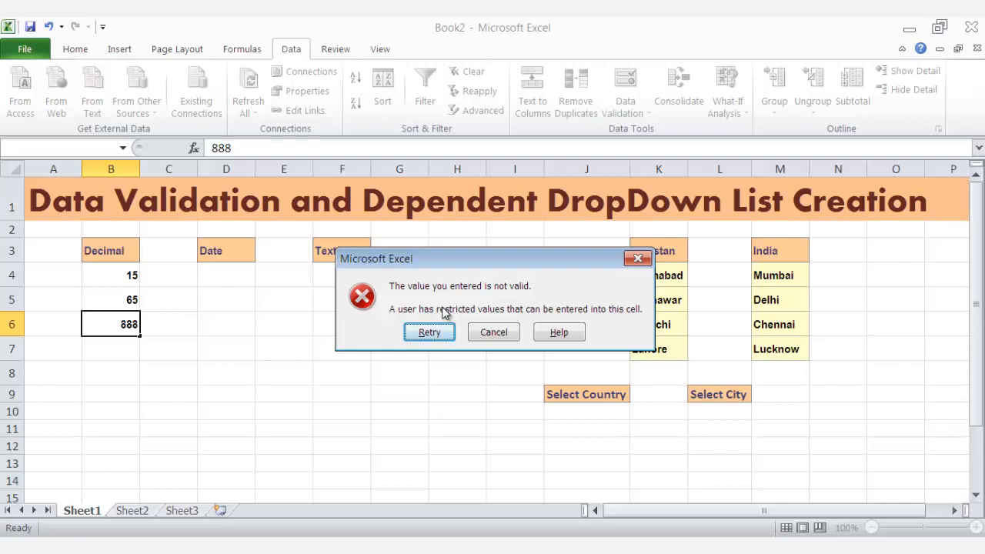
pyautogui.click(449, 334)
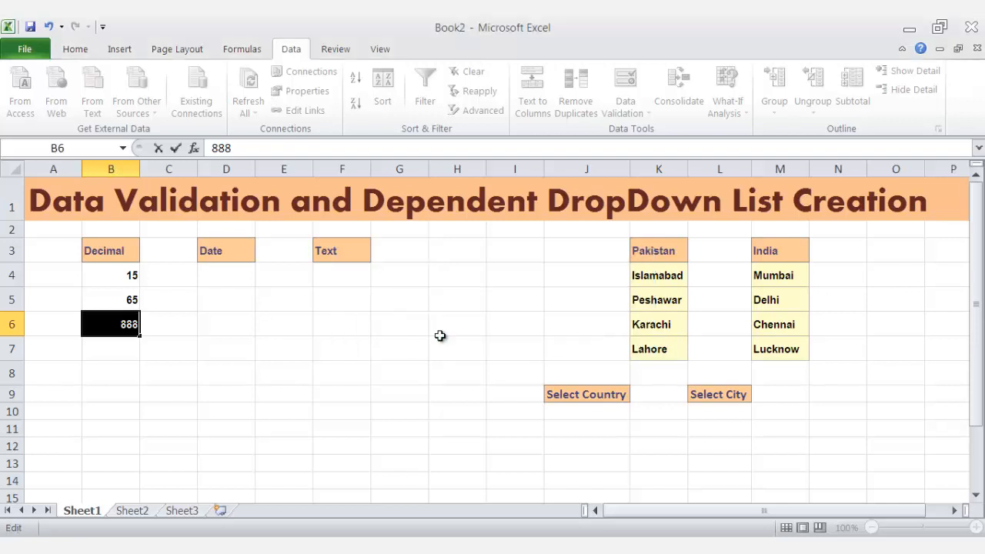
pyautogui.write('65')
pyautogui.press('Return')
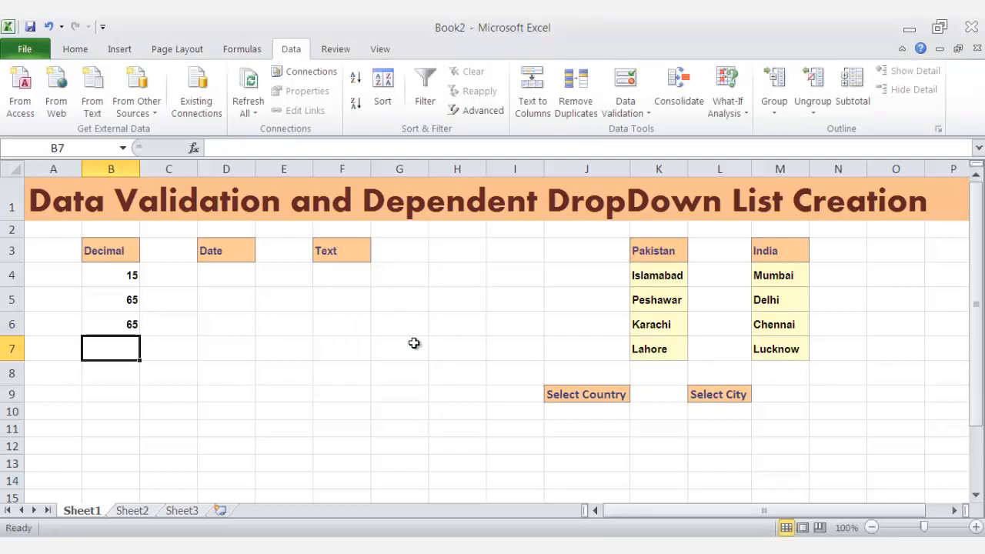
# - Compare the error alert styles in the validation for B4:B6 and set the style to Warning
pyautogui.moveTo(132, 274); pyautogui.dragTo(132, 326)
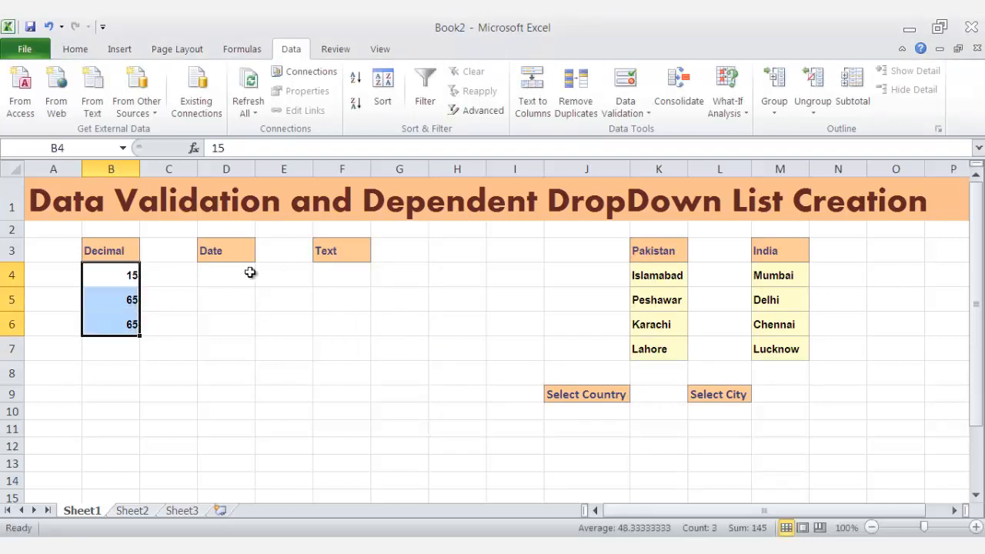
pyautogui.click(631, 77)
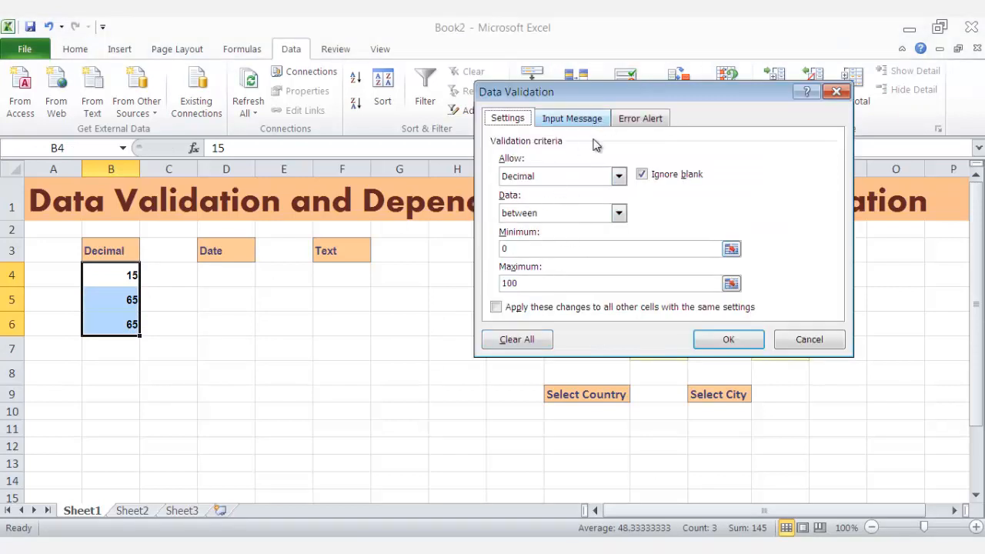
pyautogui.click(638, 123)
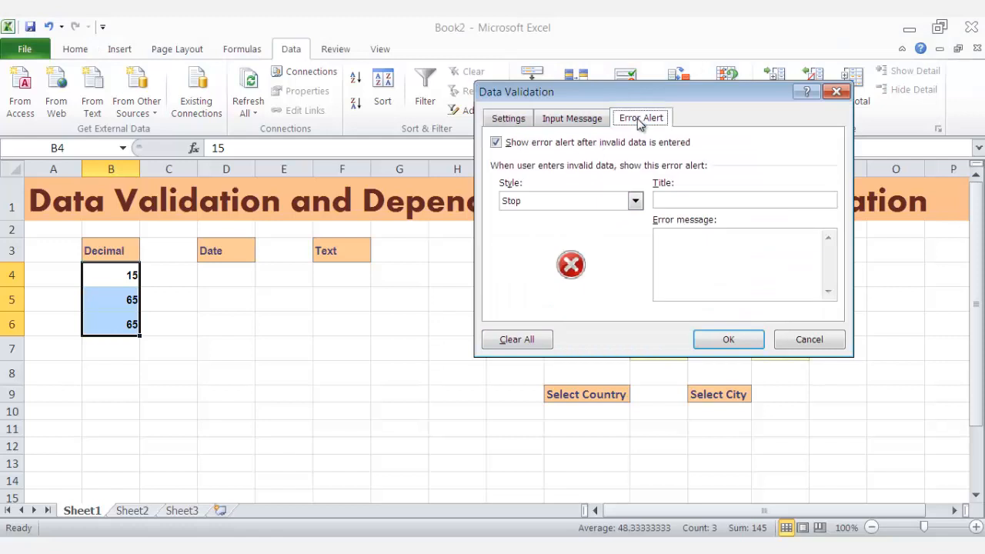
pyautogui.click(635, 200)
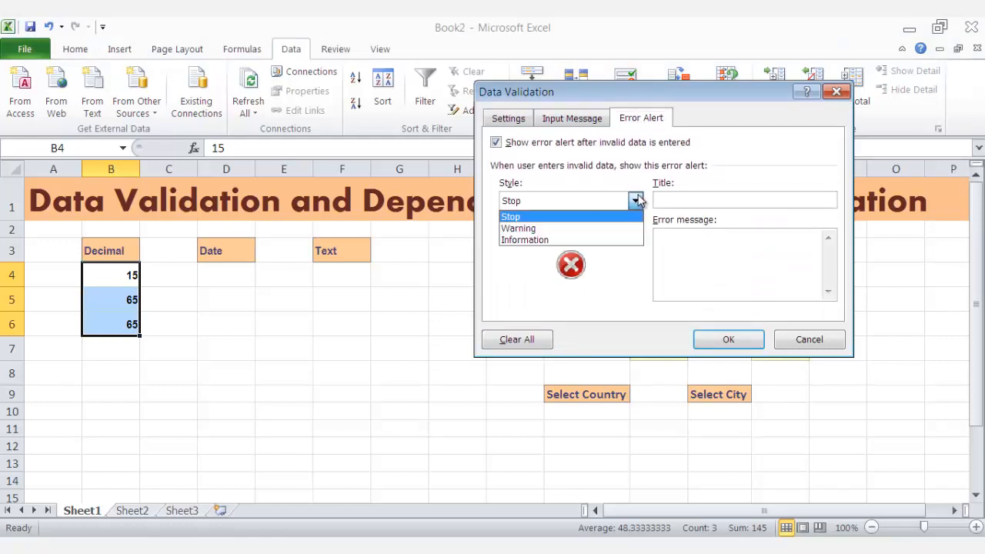
pyautogui.click(638, 200)
pyautogui.click(637, 201)
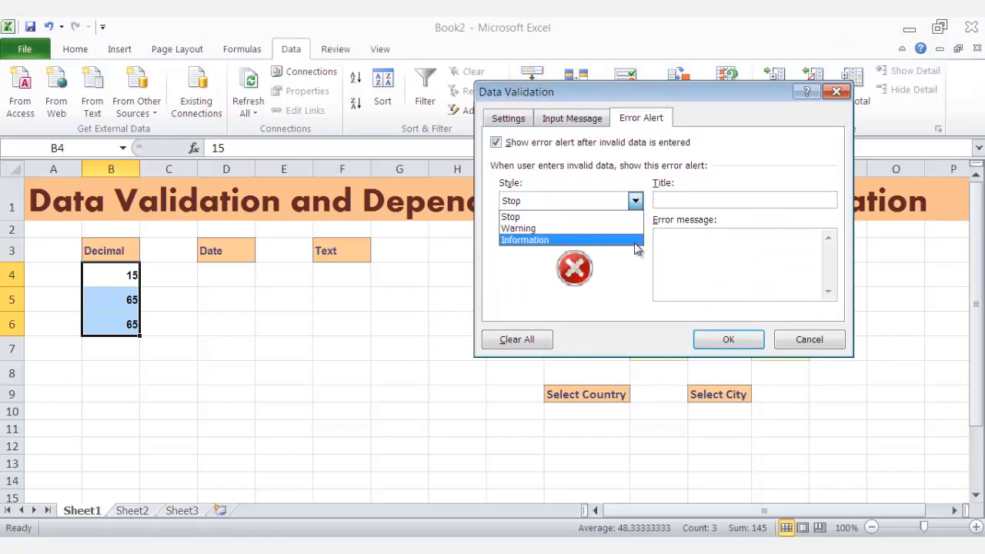
pyautogui.click(635, 242)
pyautogui.click(638, 200)
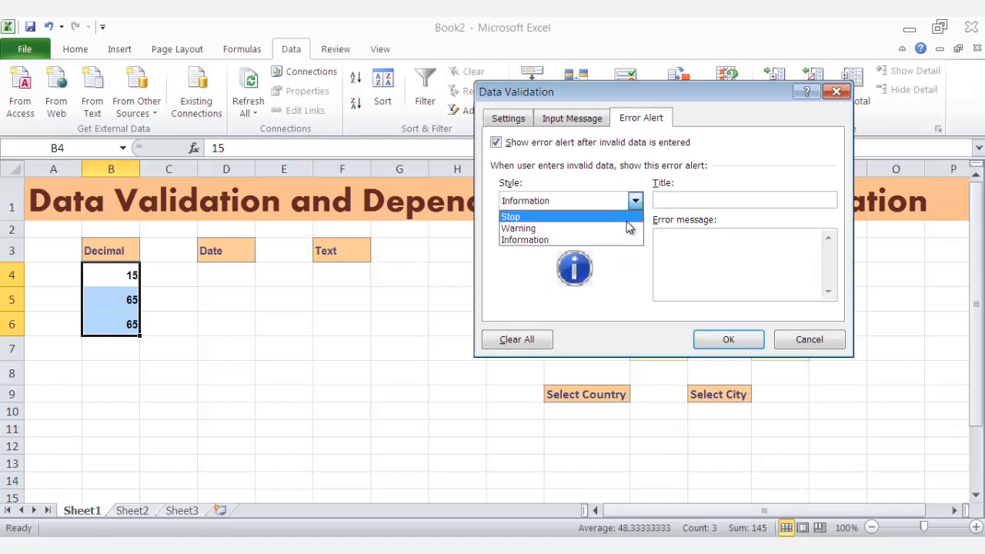
pyautogui.click(627, 215)
pyautogui.click(636, 201)
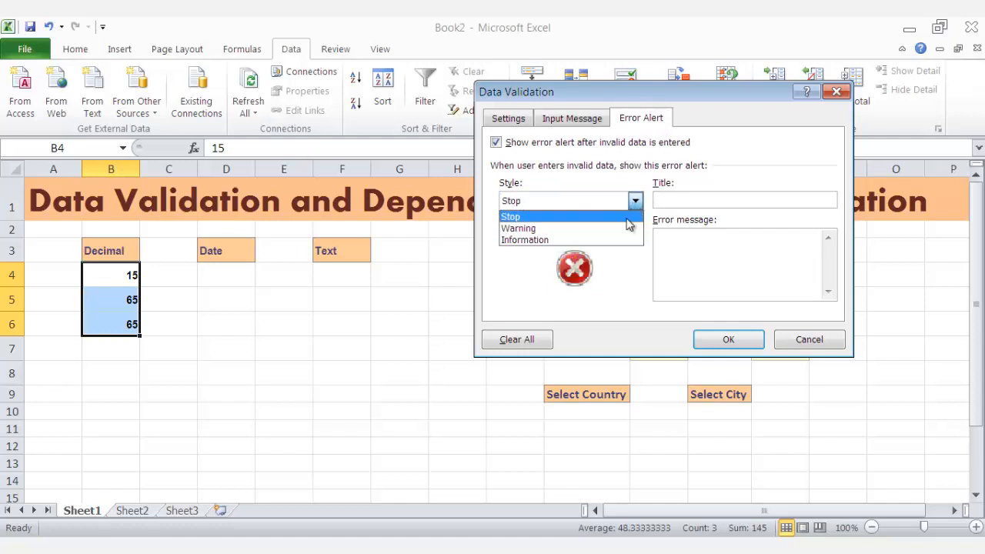
pyautogui.click(627, 227)
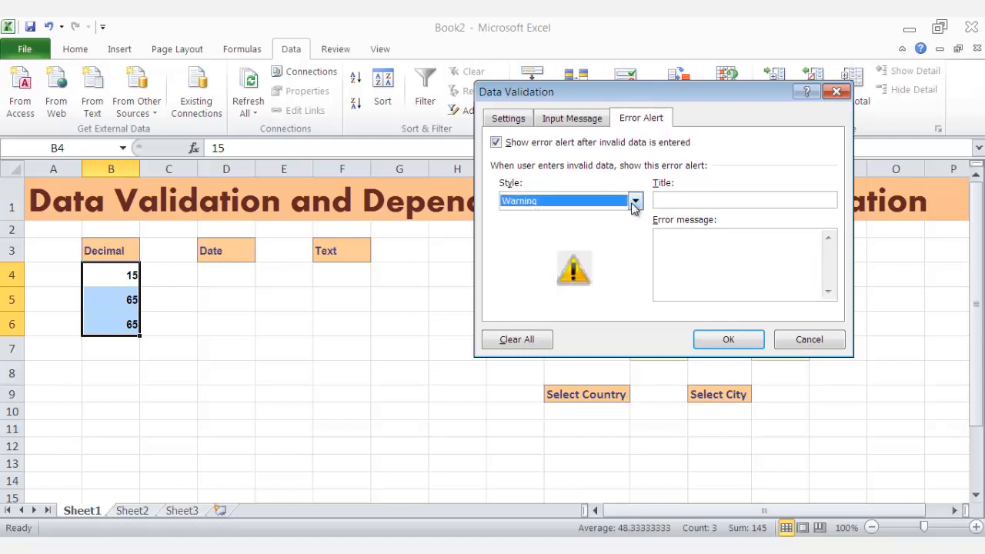
# - Title the error alert "Wrong Entry", set its message to "Exam Marks must be between 0 and 100", and apply it
pyautogui.click(693, 201)
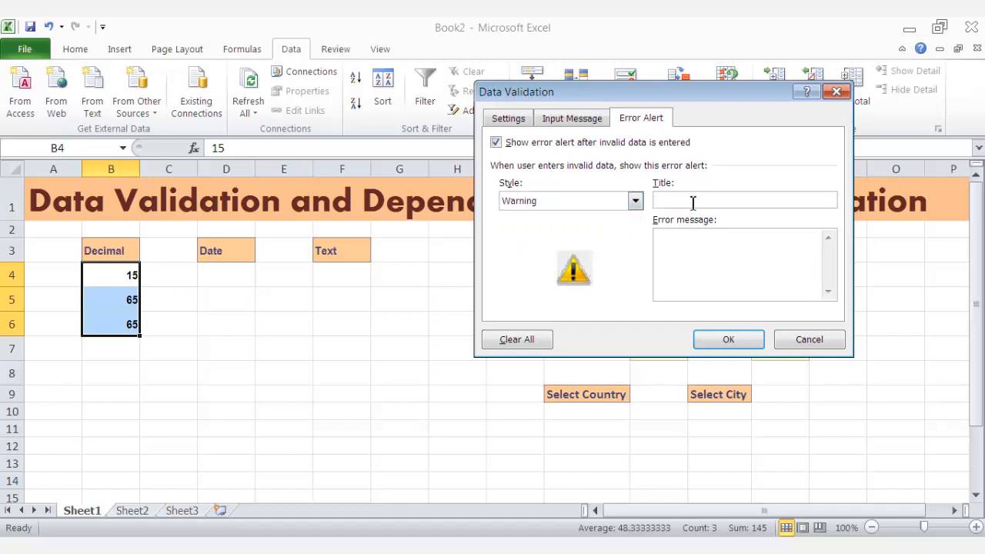
pyautogui.write('Wrong Entry')
pyautogui.click(702, 257)
pyautogui.write('Exam Ma')
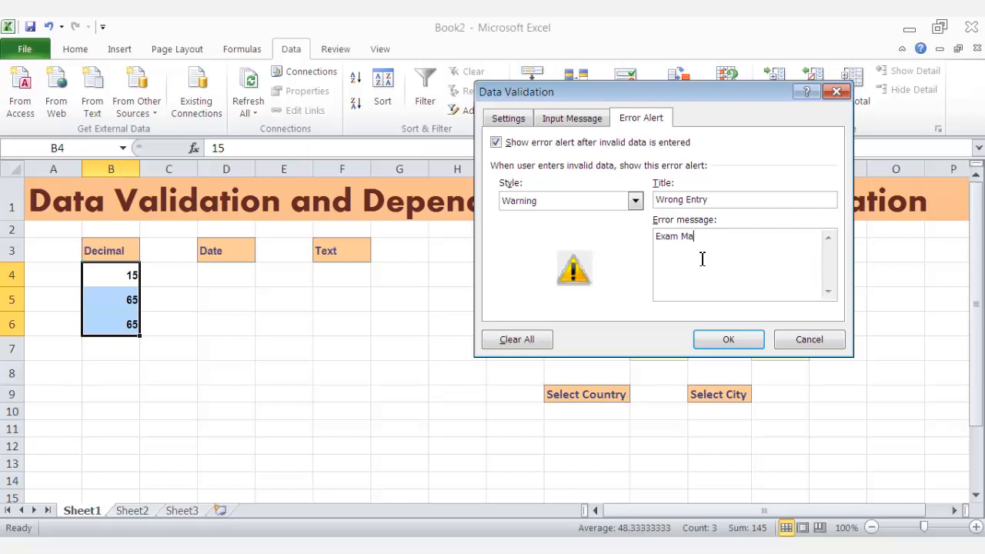
pyautogui.write('rks must be between 0 and 100')
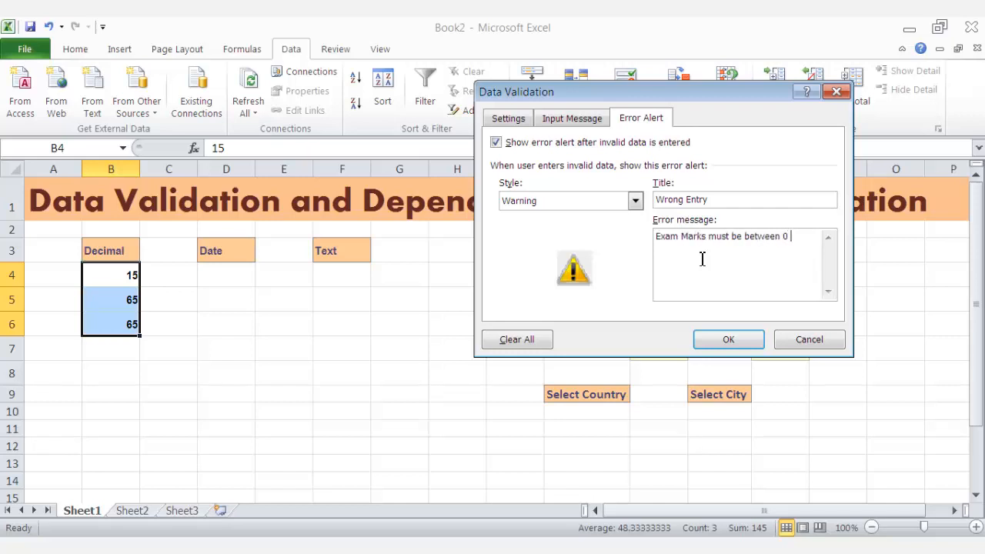
pyautogui.click(726, 338)
# - Test the custom warning by trying 455 in cell B5, and retry the entry with 65
pyautogui.click(117, 323)
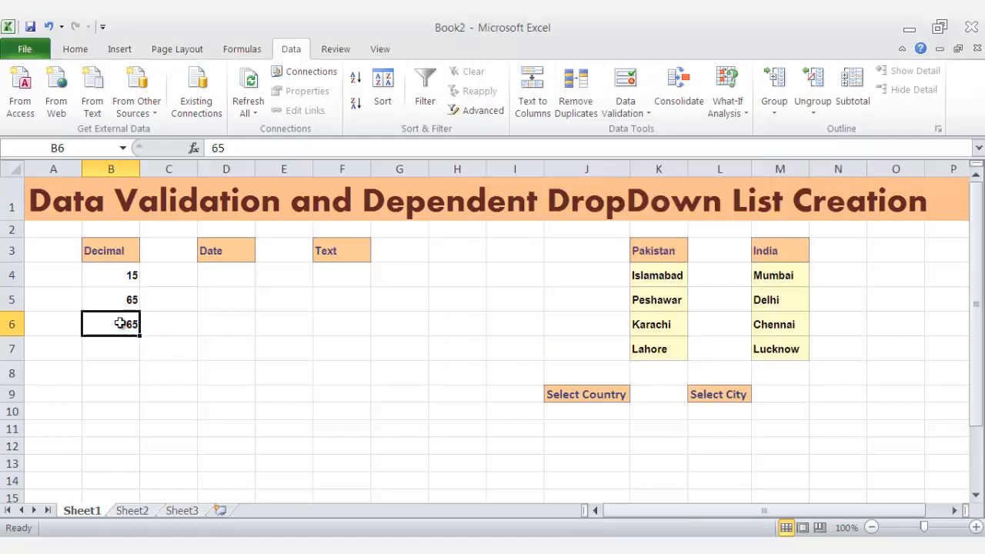
pyautogui.click(126, 298)
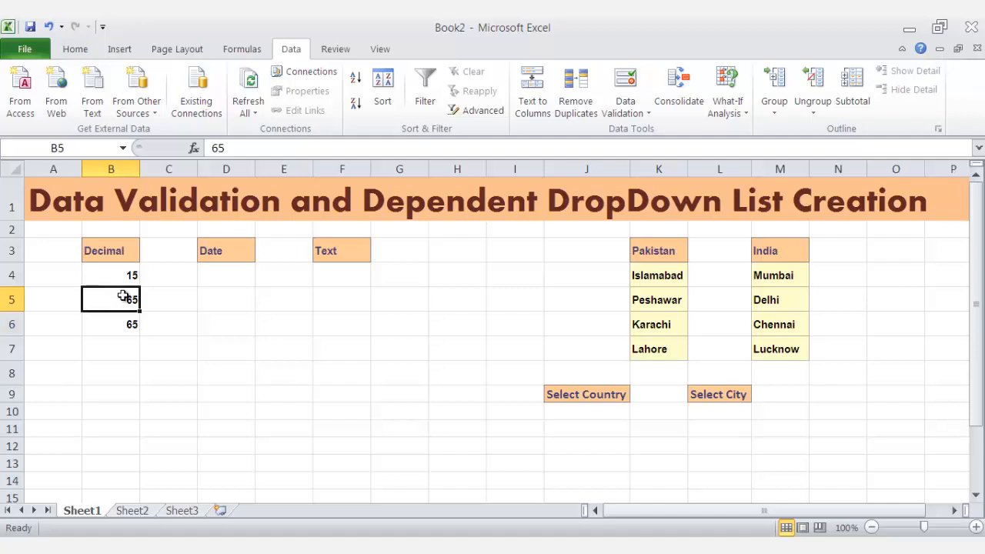
pyautogui.doubleClick(131, 298)
pyautogui.doubleClick(141, 300)
pyautogui.write('455')
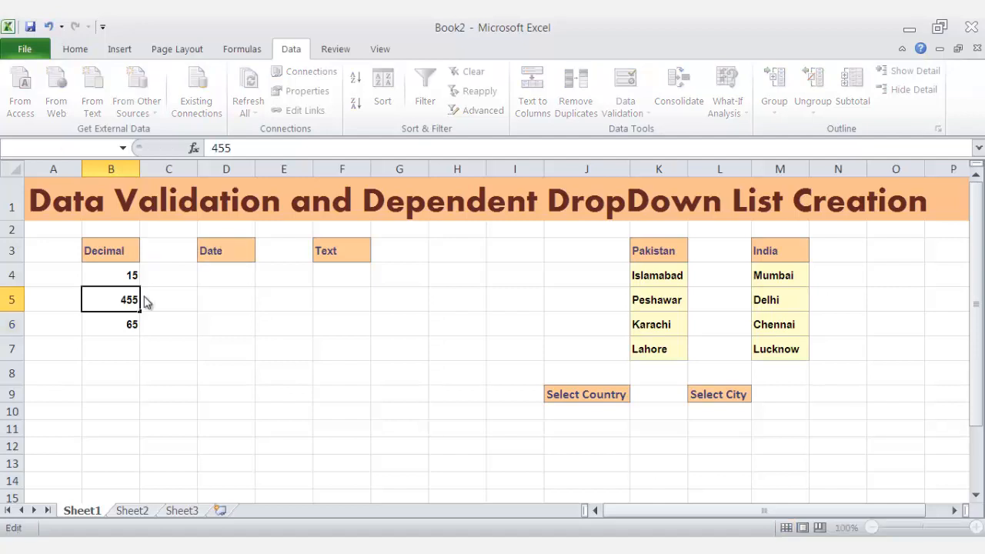
pyautogui.press('Return')
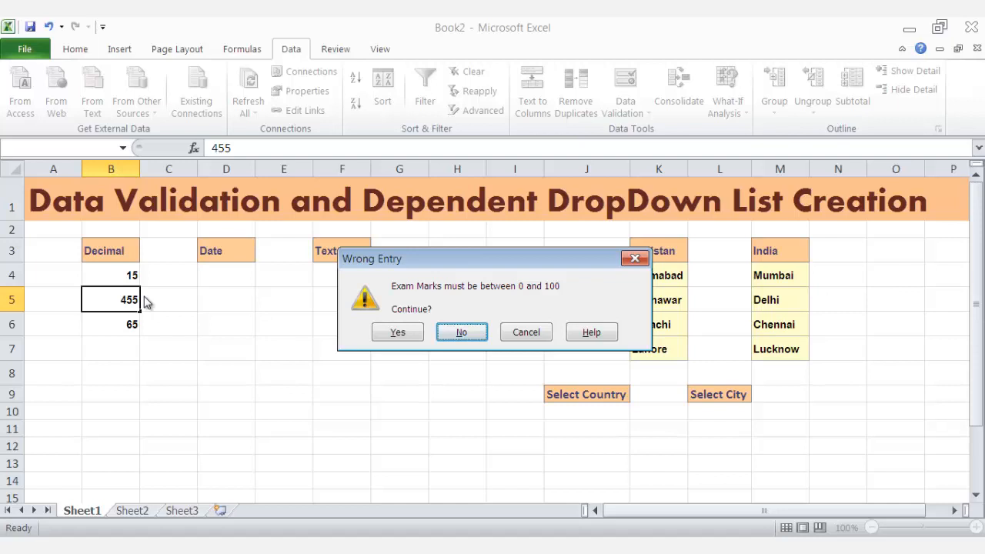
pyautogui.click(469, 334)
pyautogui.write('65')
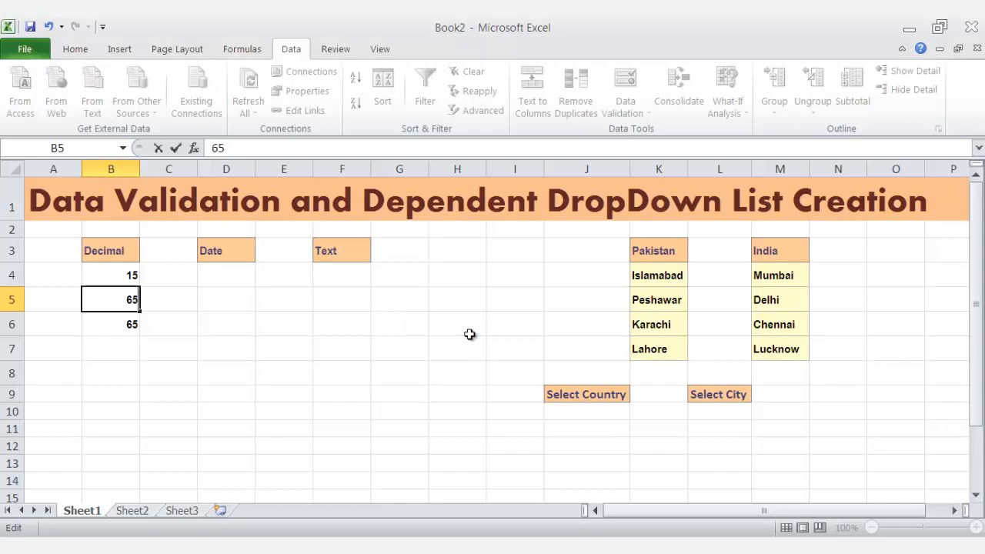
pyautogui.press('Return')
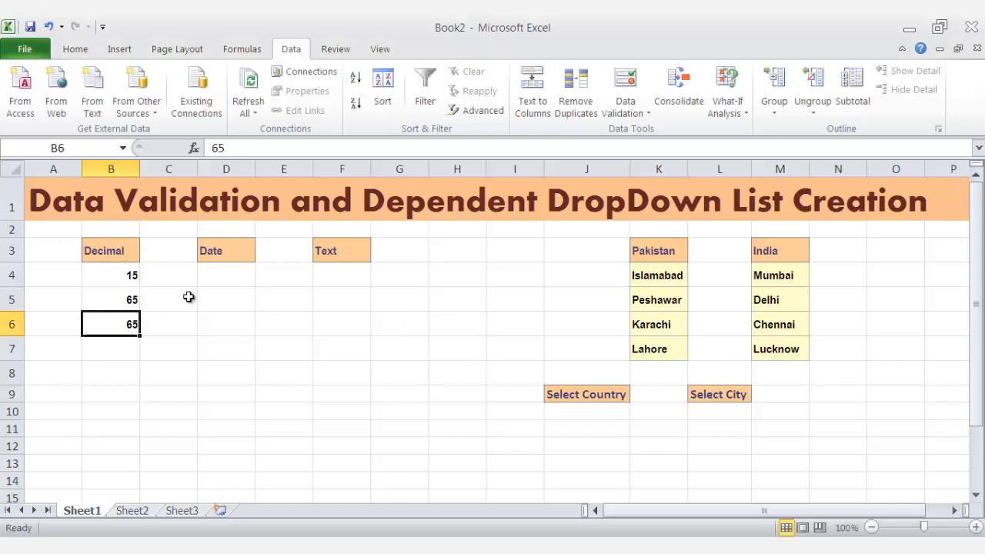
# - Add an input message to cell B4 with the title "Exam Marks" and the text "please enter your exam marks"
pyautogui.click(130, 277)
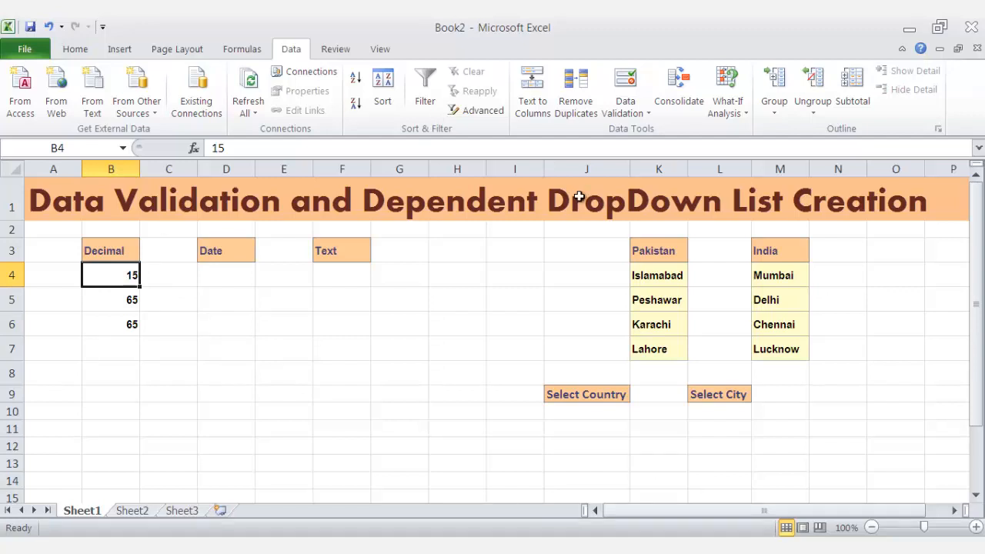
pyautogui.click(635, 90)
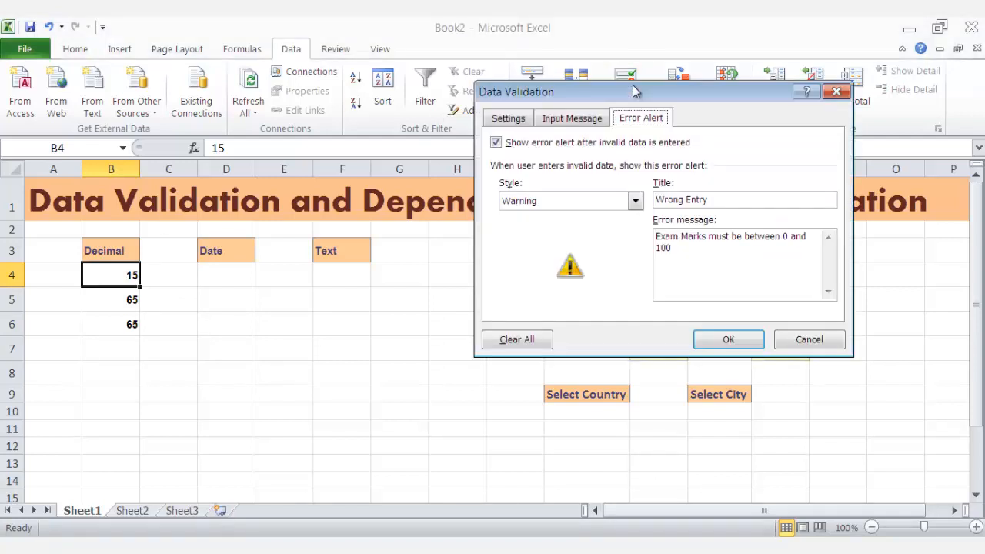
pyautogui.click(587, 119)
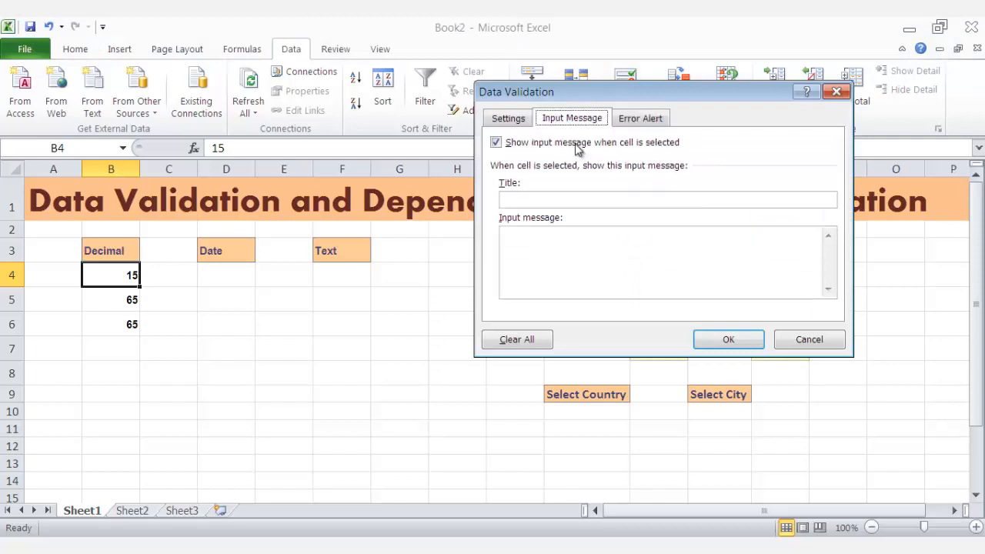
pyautogui.click(561, 199)
pyautogui.write('Exam M')
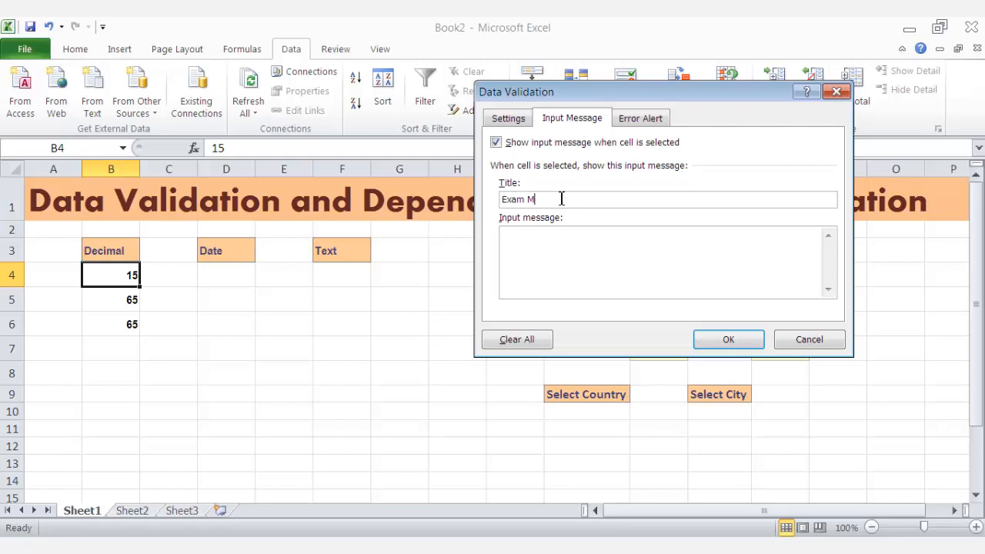
pyautogui.write('rarks')
pyautogui.click(560, 257)
pyautogui.write('please enter your exam marks')
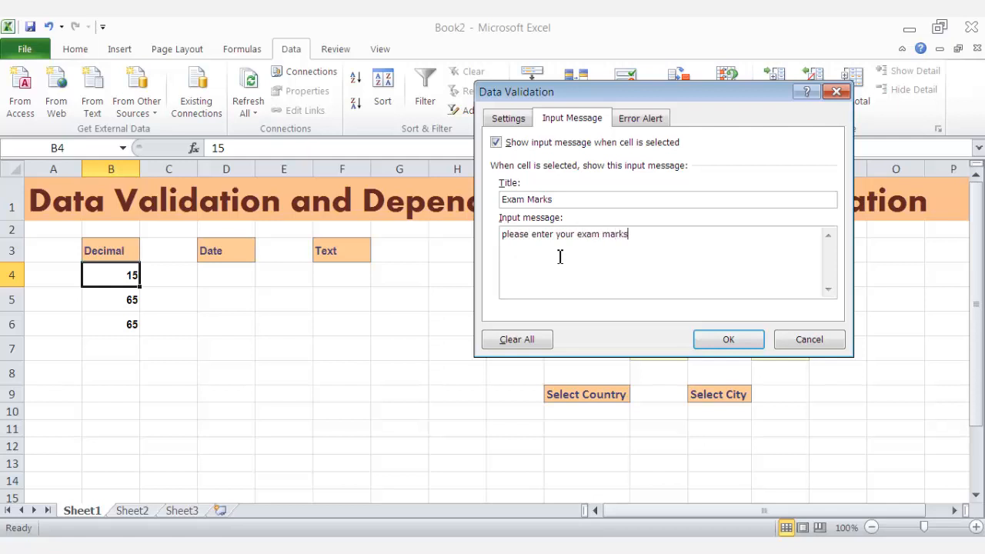
pyautogui.click(735, 341)
# - Check which of the cells B4, B5 and B6 show the input message when selected
pyautogui.click(358, 448)
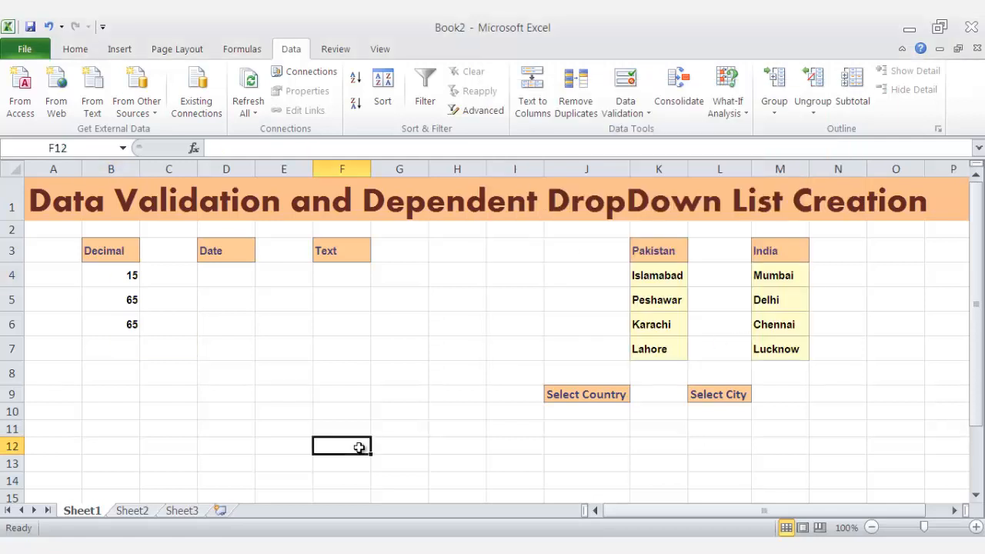
pyautogui.click(121, 281)
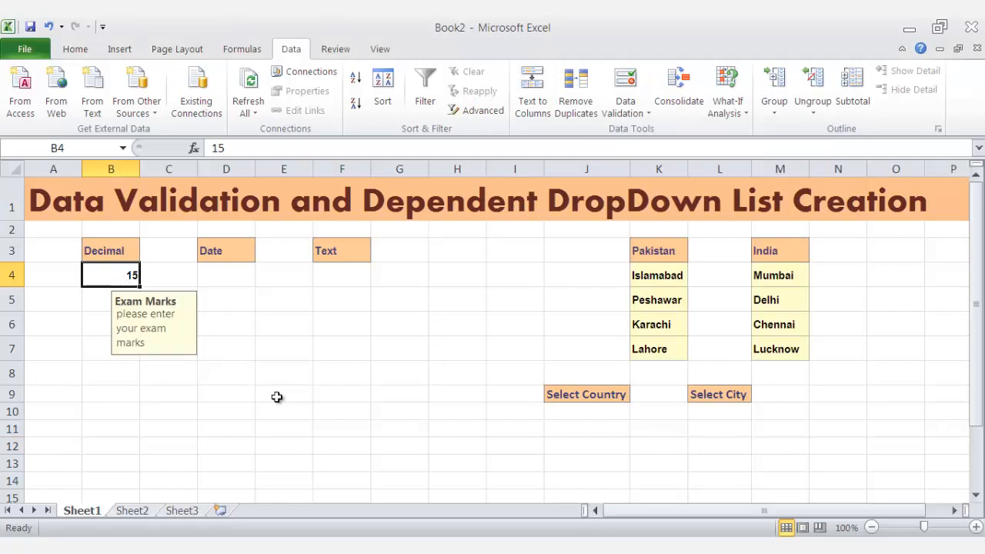
pyautogui.press('Down')
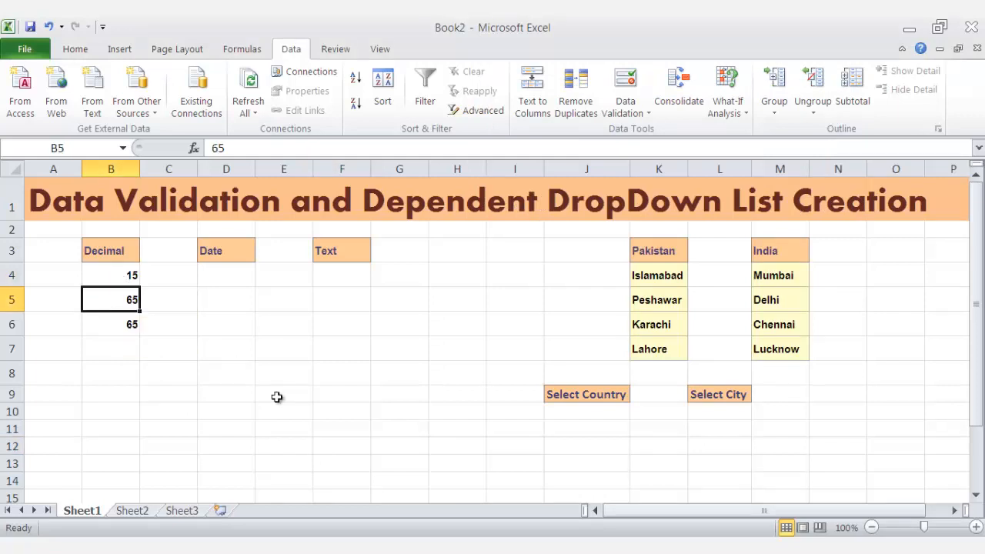
pyautogui.press('Down')
pyautogui.click(171, 423)
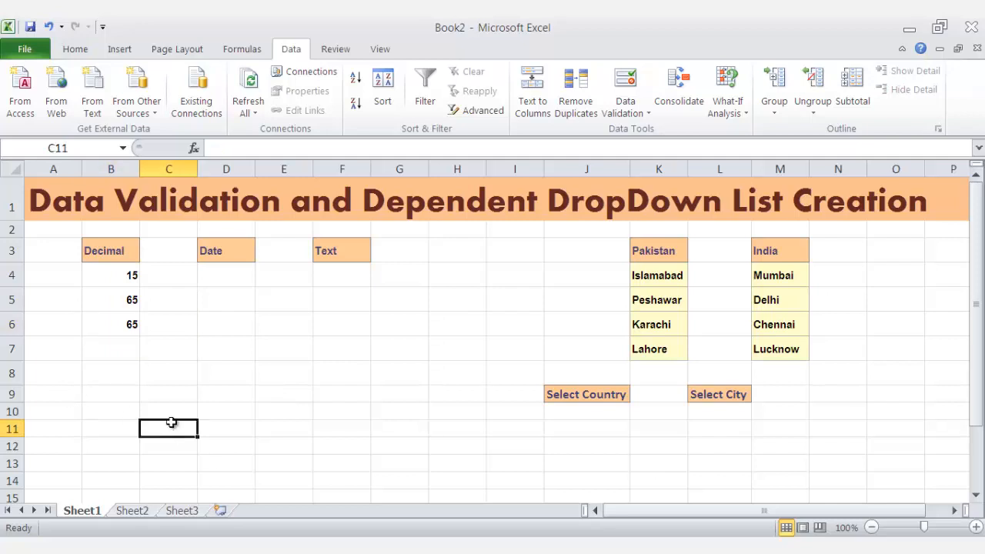
pyautogui.click(124, 314)
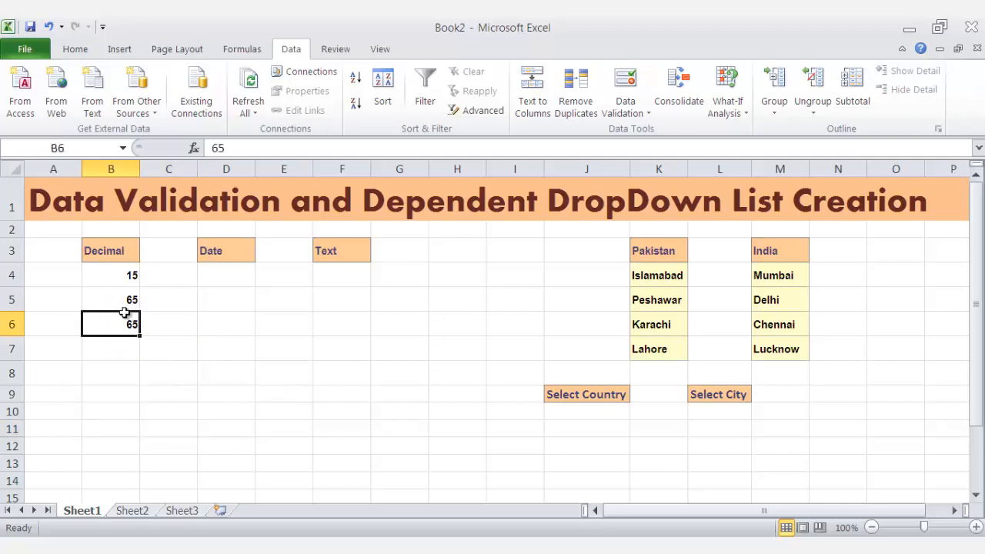
pyautogui.click(113, 275)
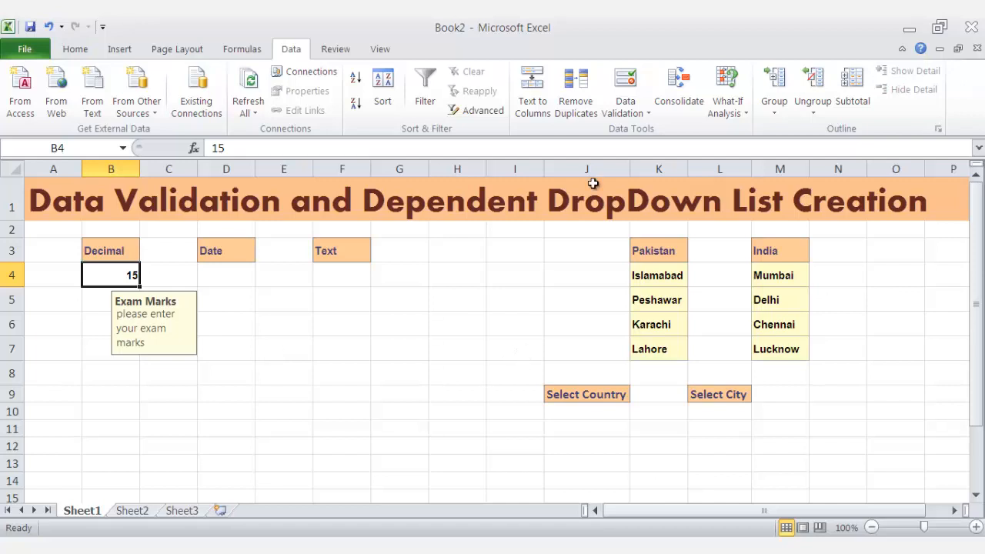
# - Review the input message and error alert defined for cell B4, and leave them without changes
pyautogui.click(634, 82)
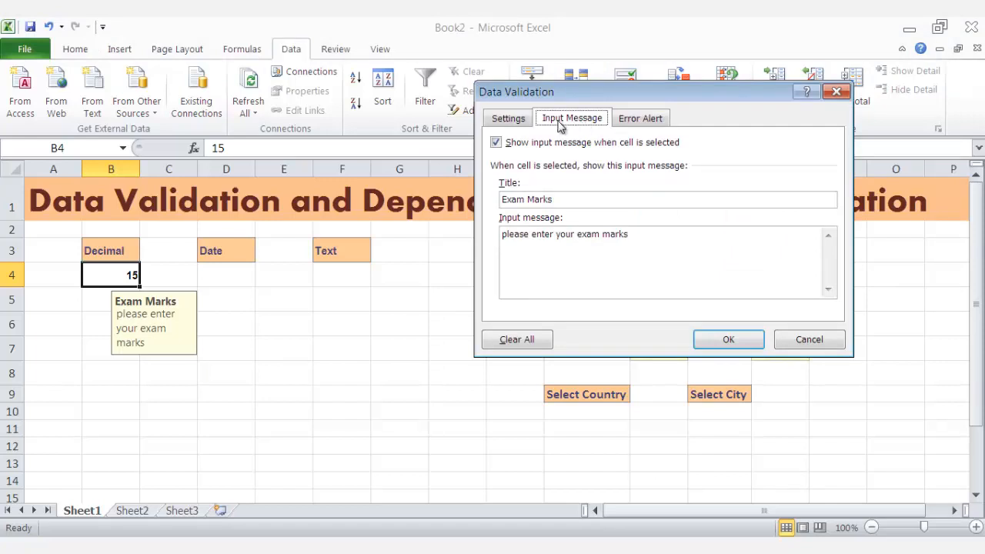
pyautogui.click(649, 120)
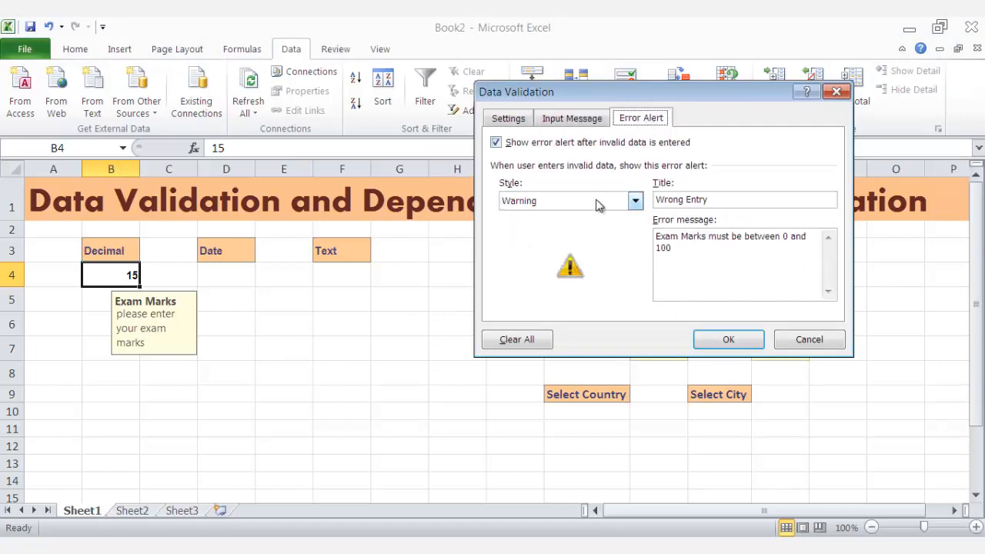
pyautogui.click(816, 341)
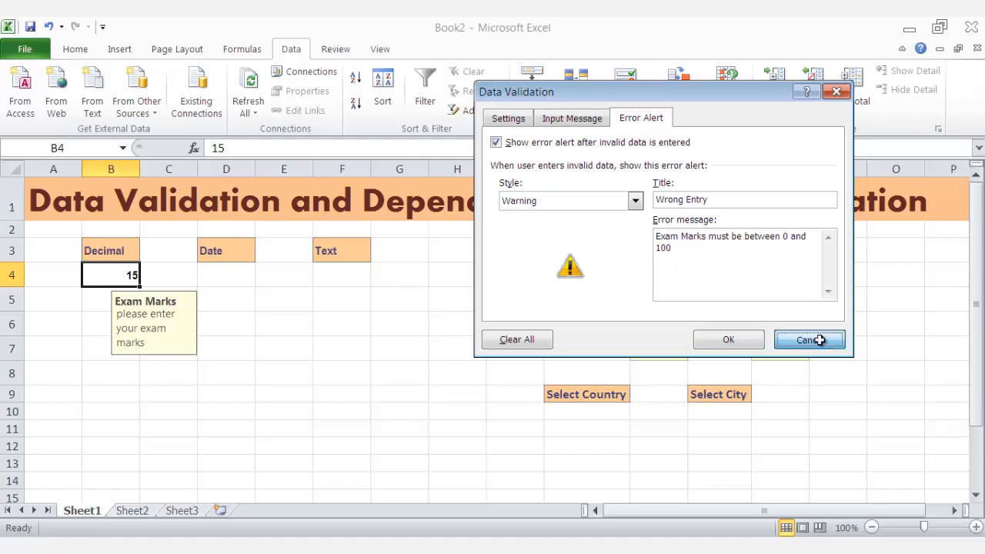
pyautogui.click(398, 376)
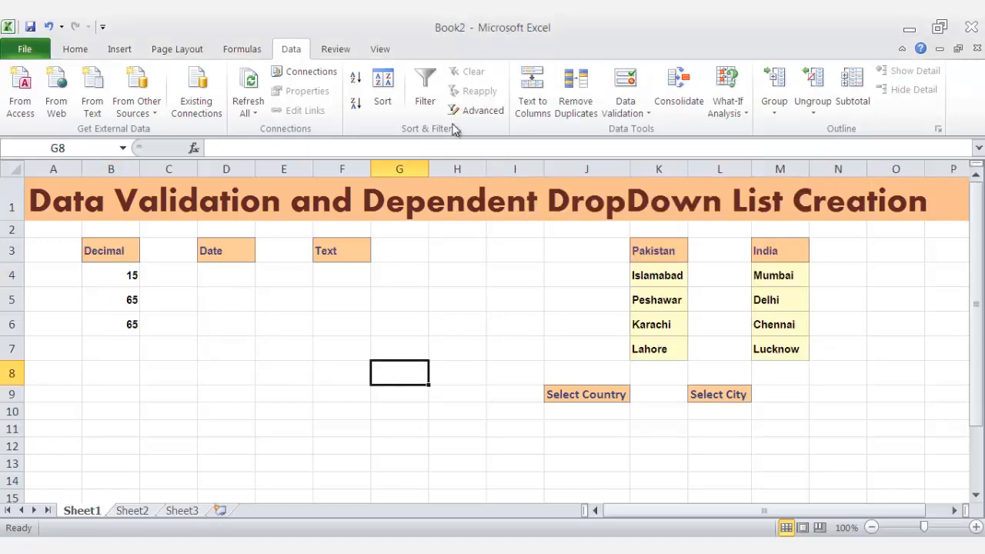
# - Review the validation types that can be allowed for cell G8, and leave its settings without changes
pyautogui.click(628, 91)
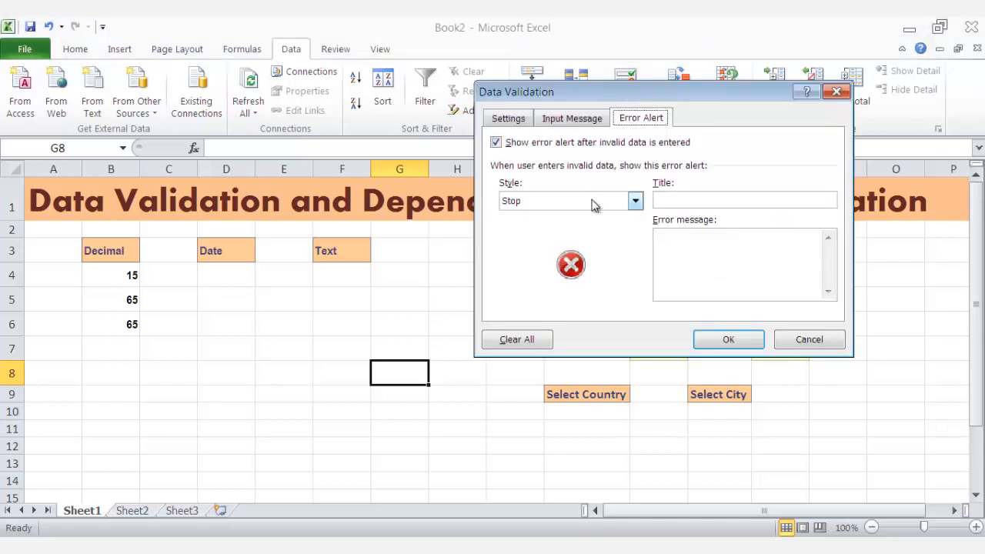
pyautogui.click(515, 119)
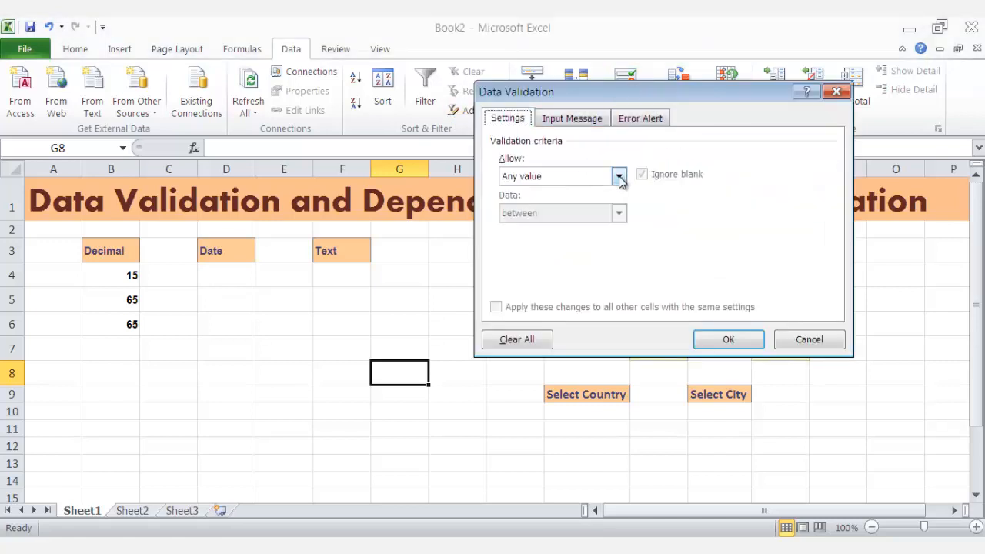
pyautogui.click(619, 176)
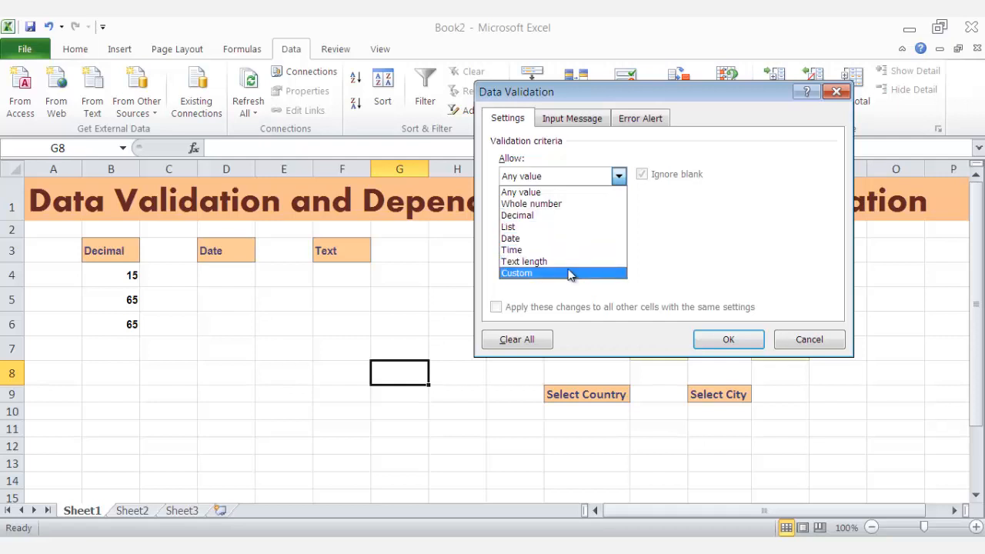
pyautogui.click(807, 338)
pyautogui.click(806, 342)
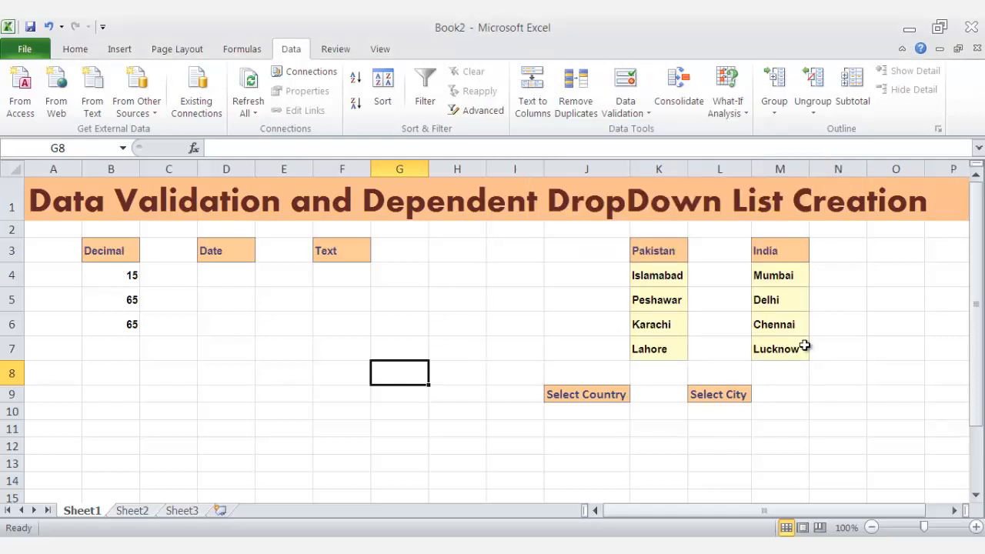
# - Examine the comparison options of a Date validation rule for cells D4 to D6, and leave without applying the rule
pyautogui.click(220, 277)
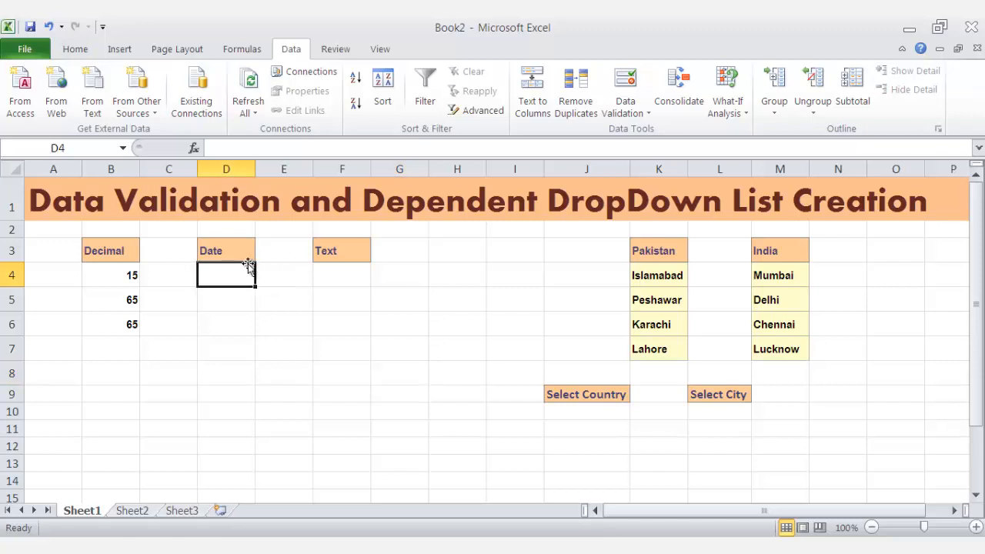
pyautogui.moveTo(231, 273); pyautogui.dragTo(233, 328)
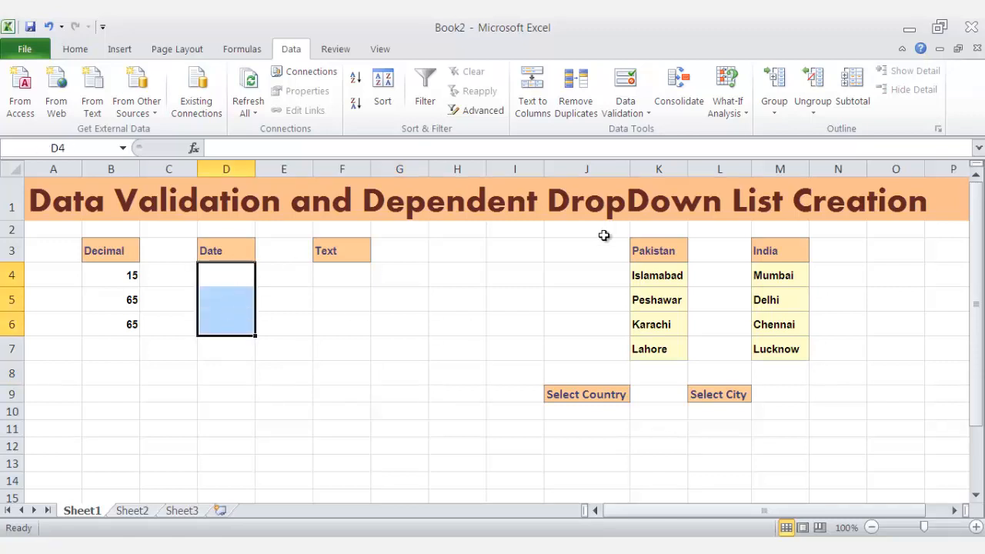
pyautogui.click(634, 91)
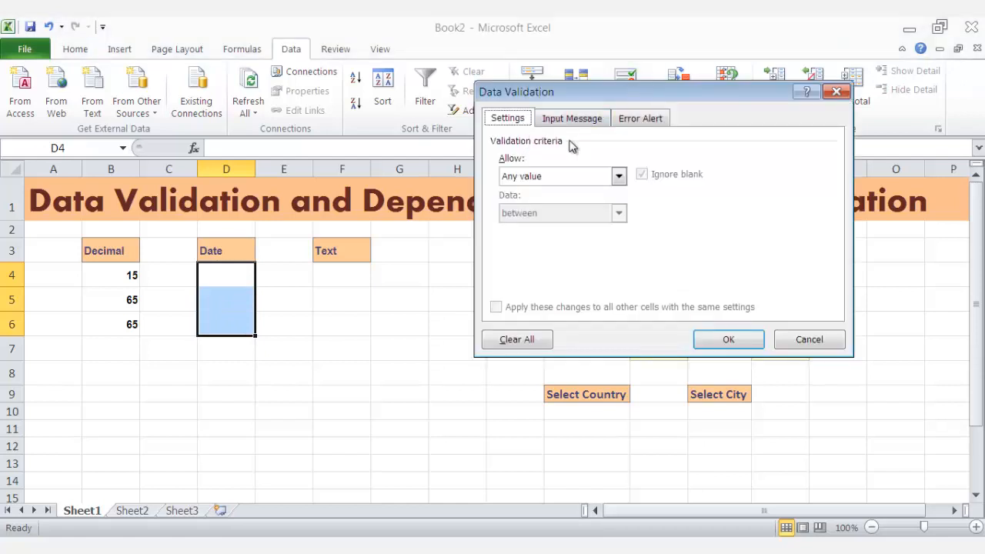
pyautogui.click(551, 179)
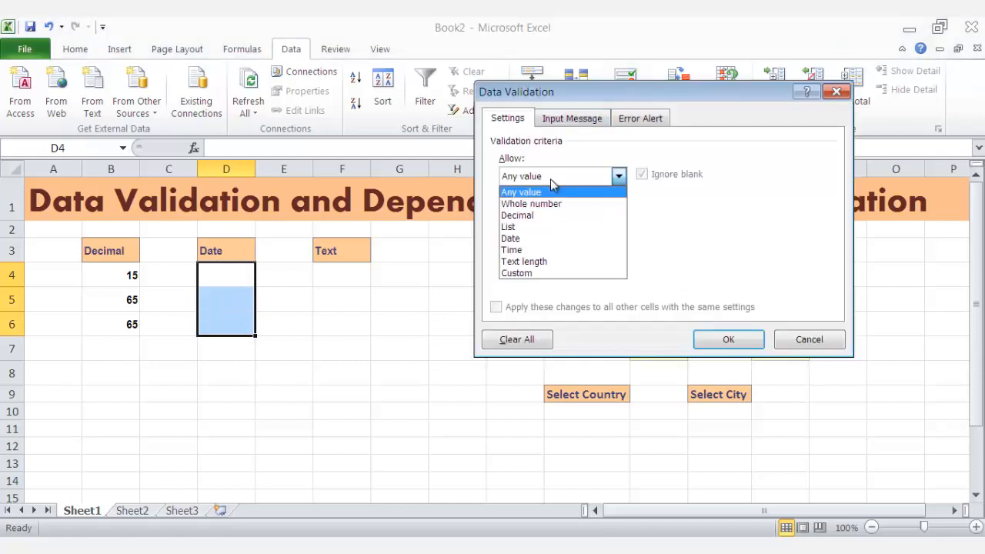
pyautogui.click(523, 237)
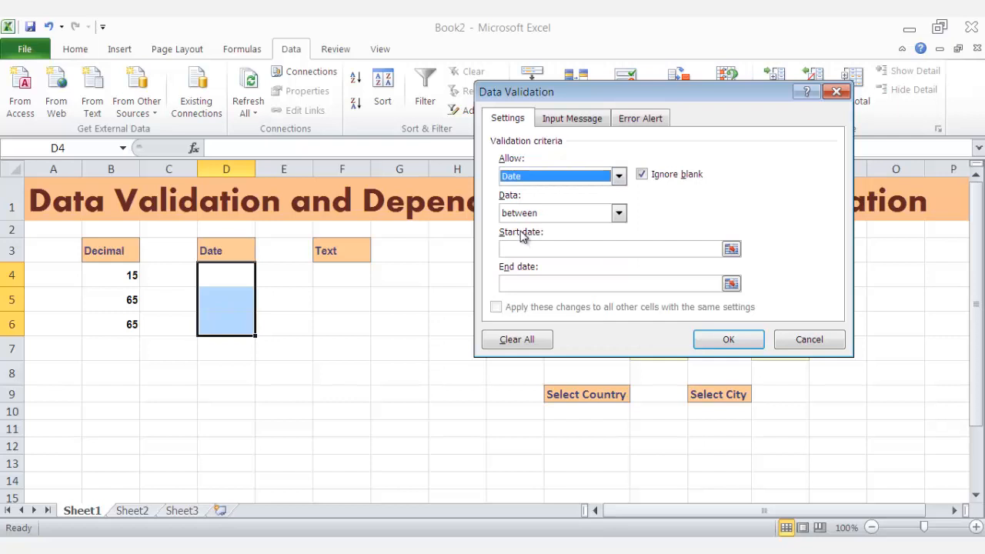
pyautogui.click(618, 215)
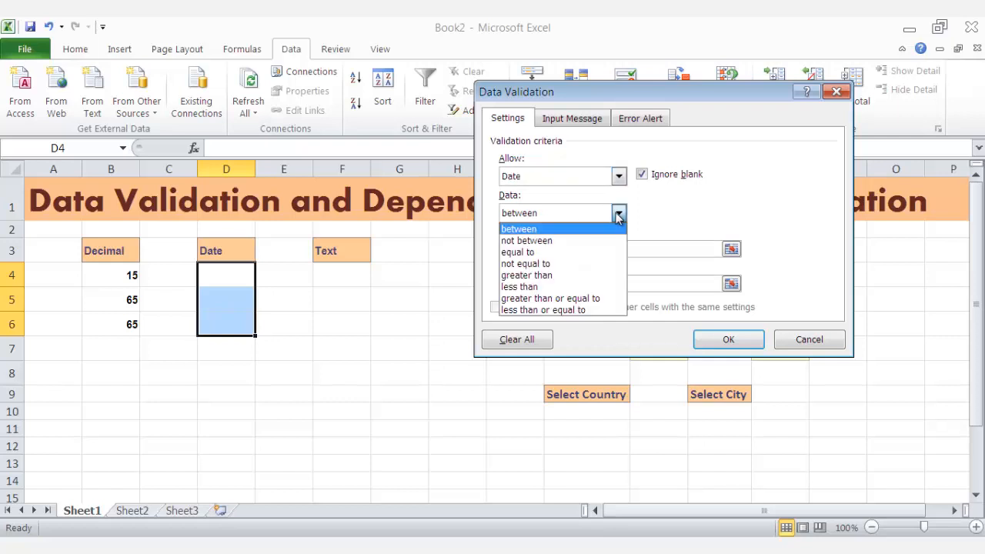
pyautogui.click(619, 216)
pyautogui.click(618, 215)
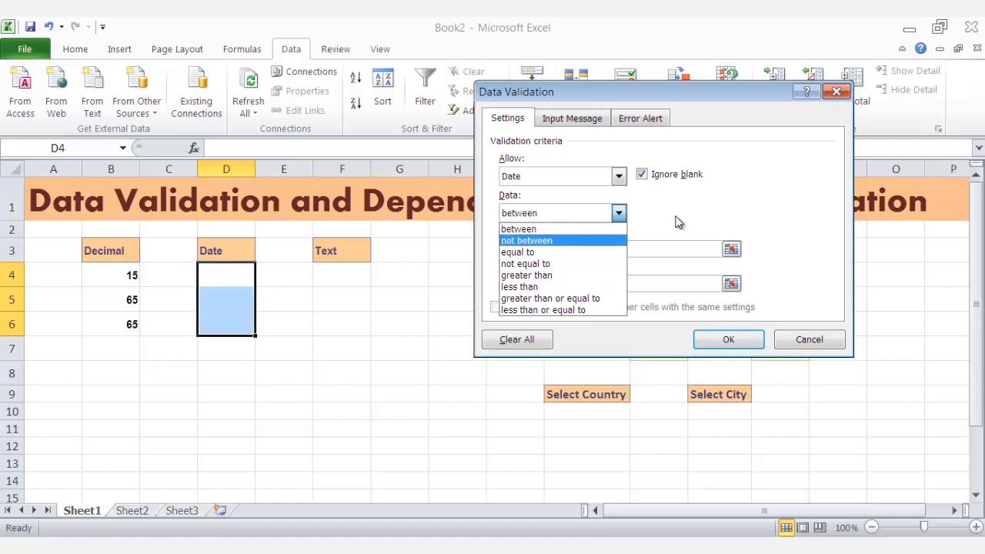
pyautogui.press('Down')
pyautogui.press('Down')
pyautogui.press('Down')
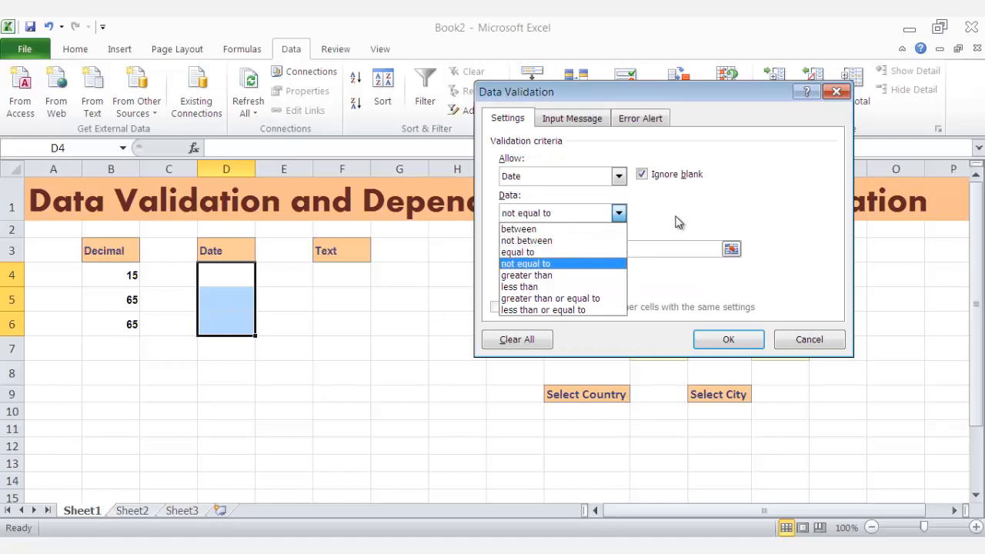
pyautogui.press('Down')
pyautogui.press('Down')
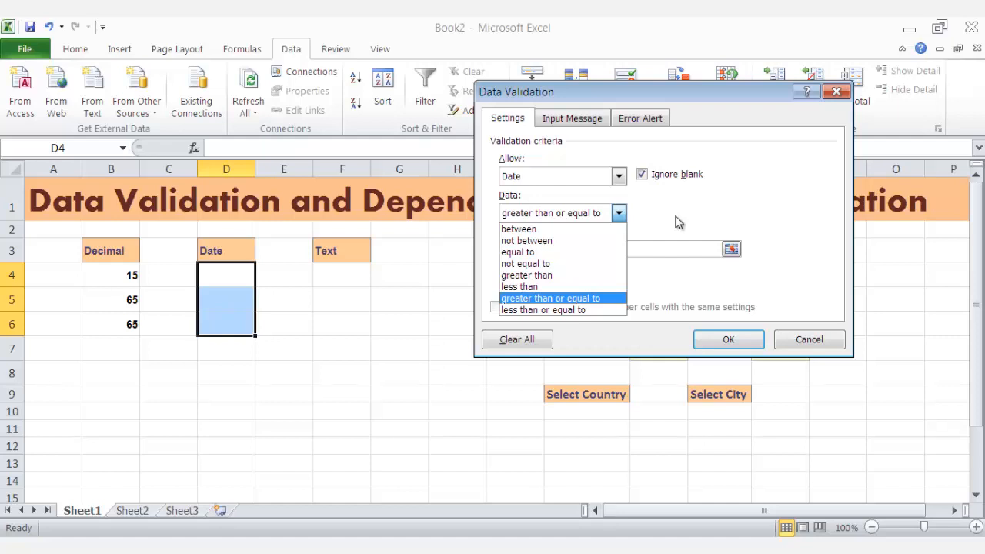
pyautogui.press('Escape')
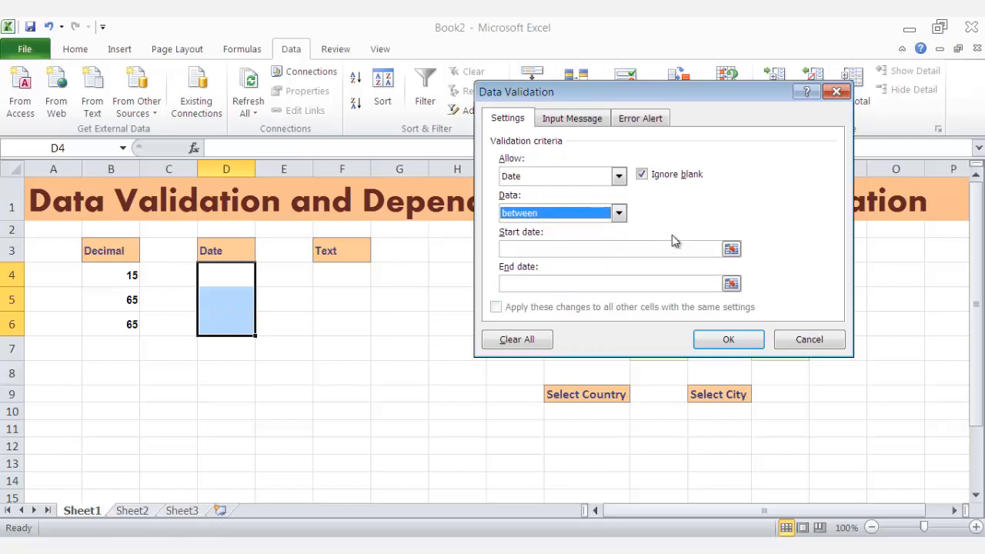
pyautogui.click(825, 343)
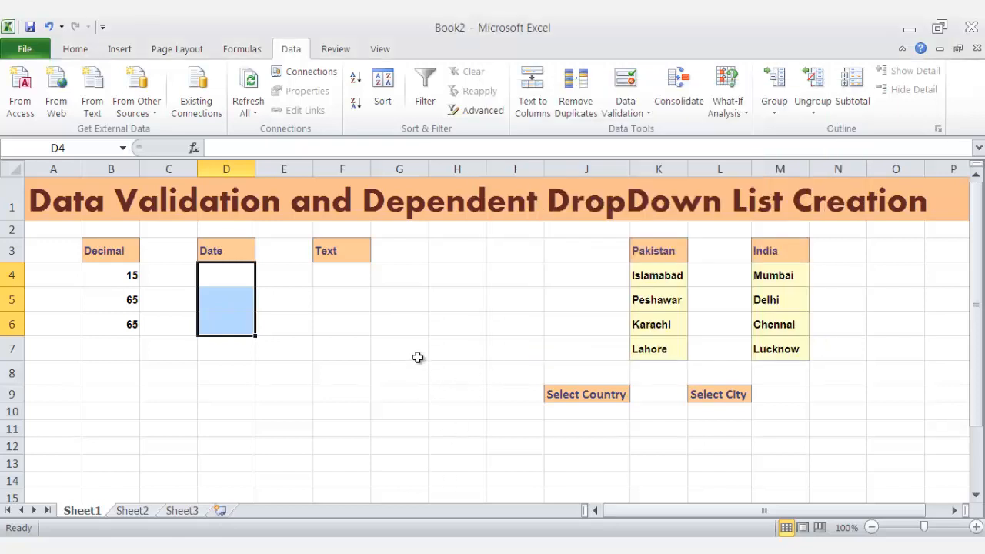
# - Enter the start date in cell G6 with the formula =DATE(2020,1,1)
pyautogui.click(412, 329)
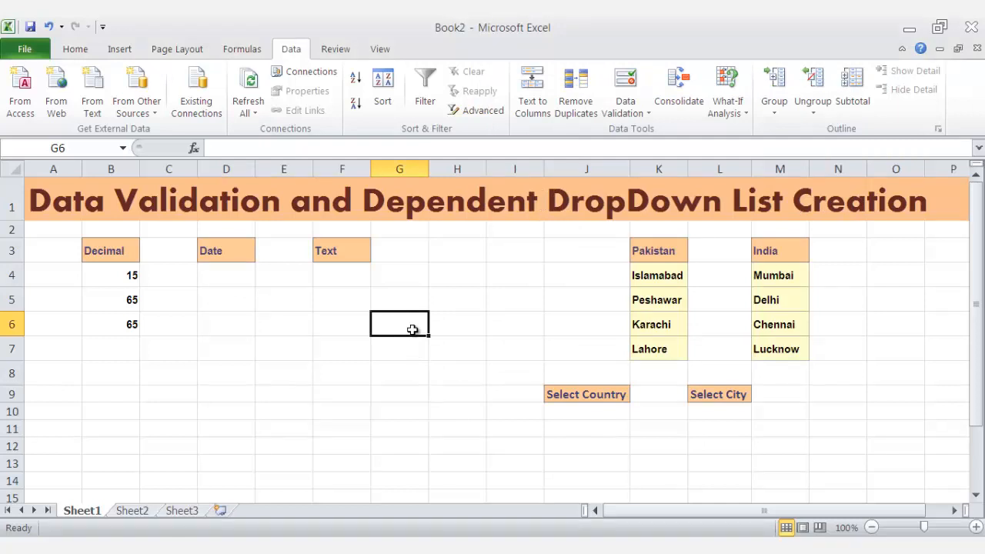
pyautogui.write('=dat')
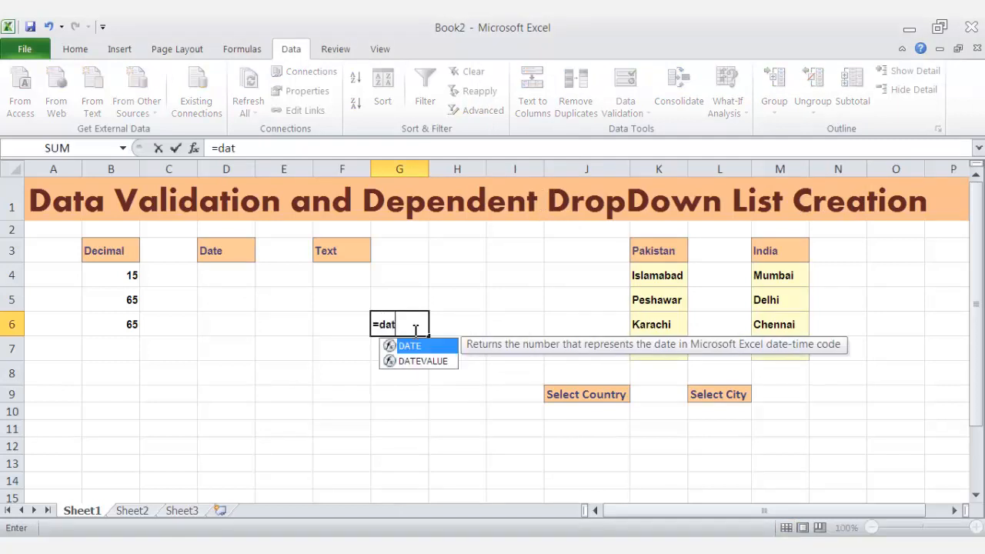
pyautogui.press('BackSpace')
pyautogui.press('BackSpace')
pyautogui.press('BackSpace')
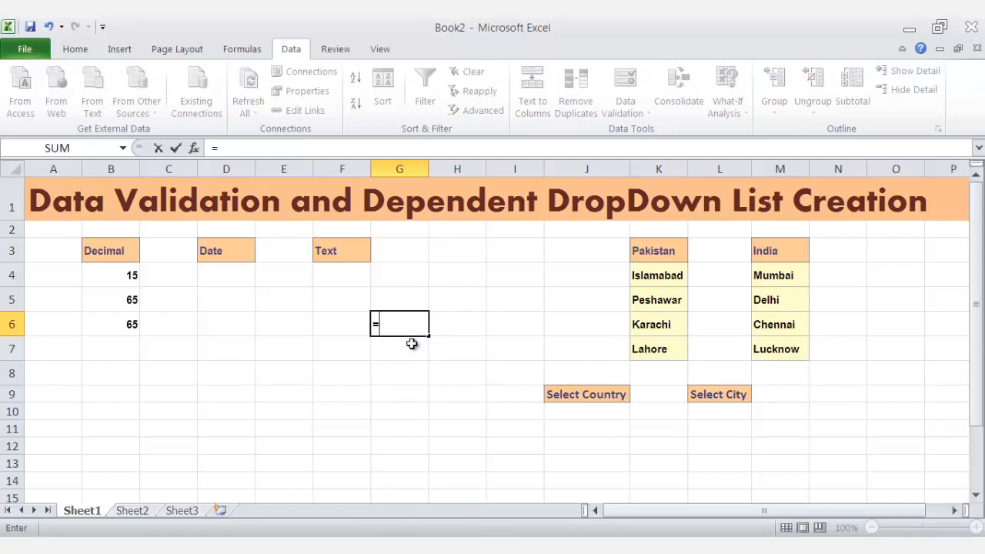
pyautogui.write('da')
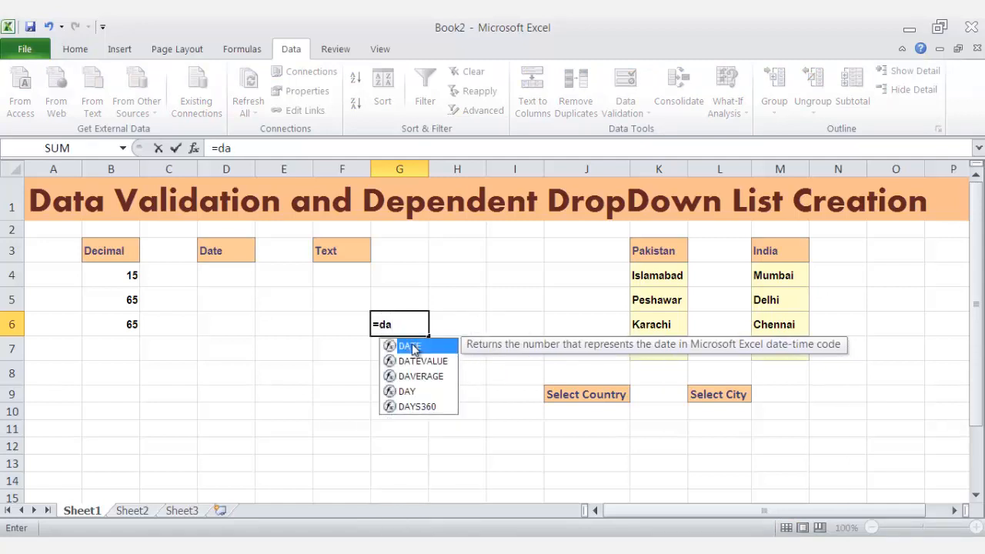
pyautogui.doubleClick(414, 350)
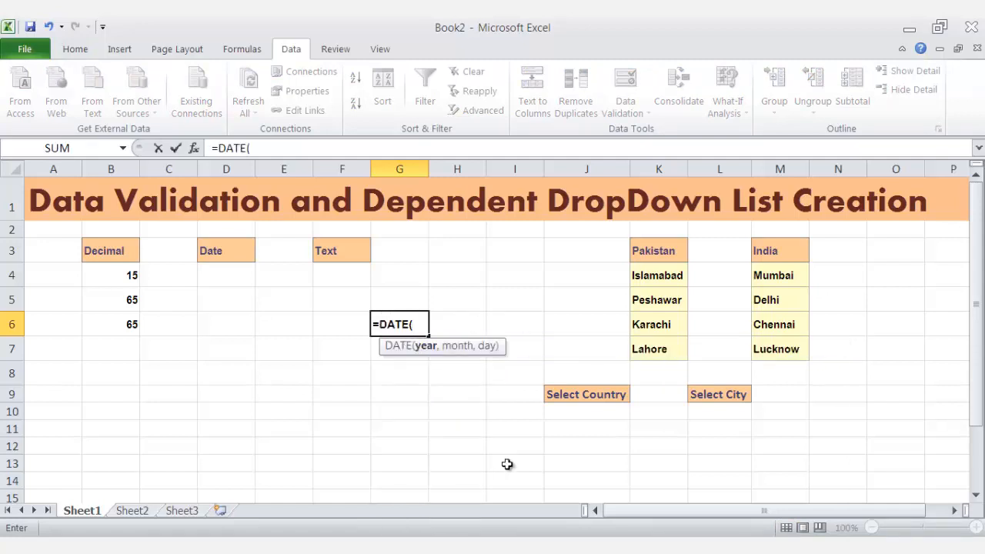
pyautogui.write('2')
pyautogui.press('BackSpace')
pyautogui.write('2020,1,1')
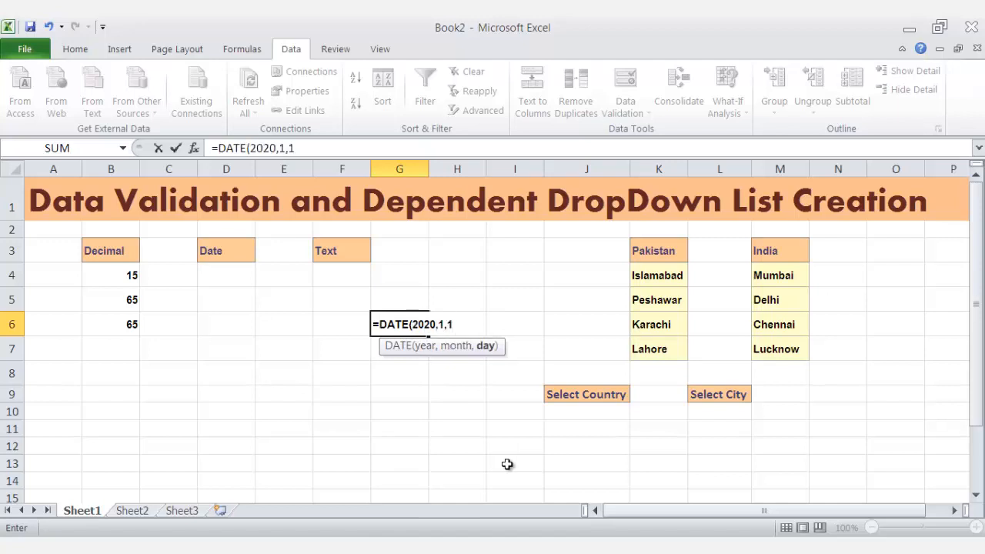
pyautogui.press('Return')
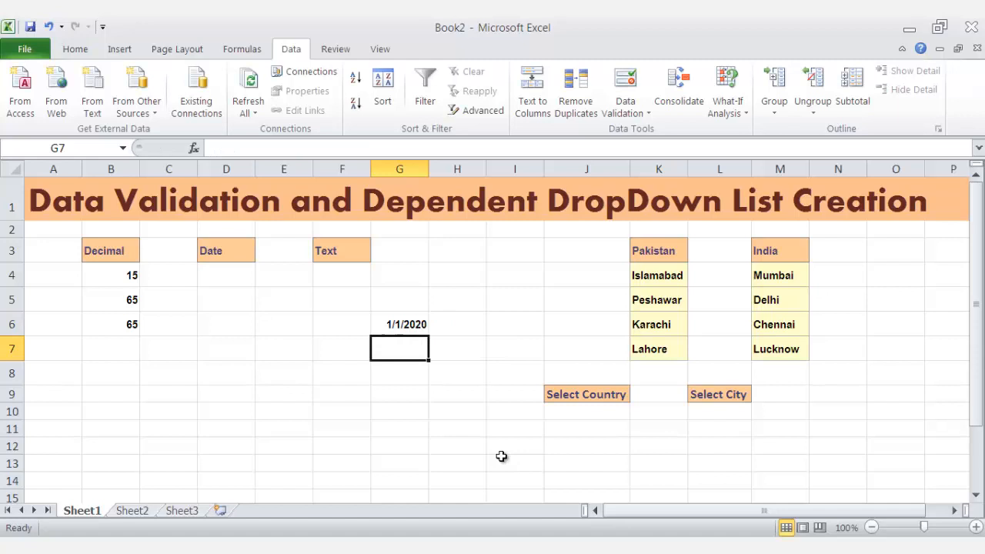
# - Enter the end date in cell G7 with the formula =DATE(2021,1,1)
pyautogui.write('=da')
pyautogui.doubleClick(436, 371)
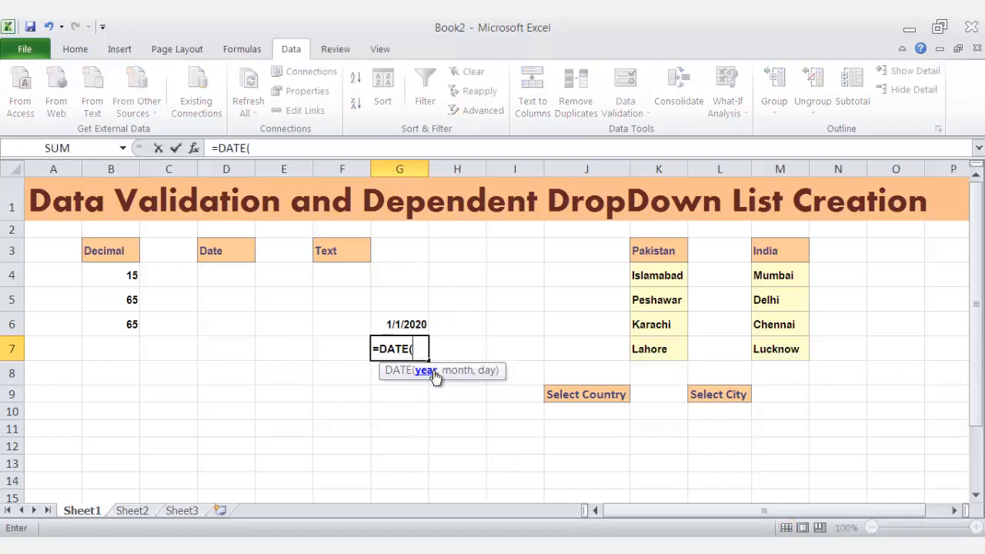
pyautogui.write('2021,1,')
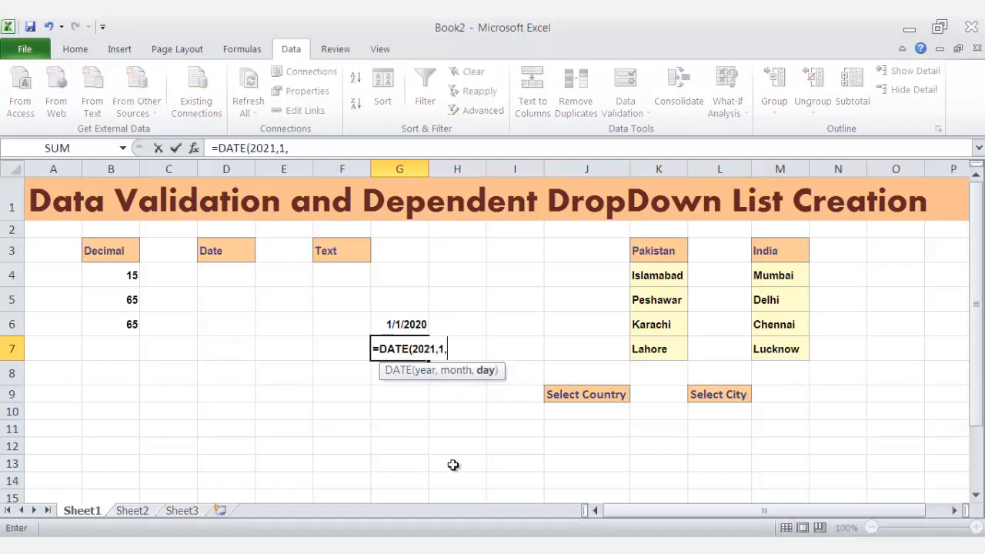
pyautogui.press('BackSpace')
pyautogui.press('BackSpace')
pyautogui.write('1,1')
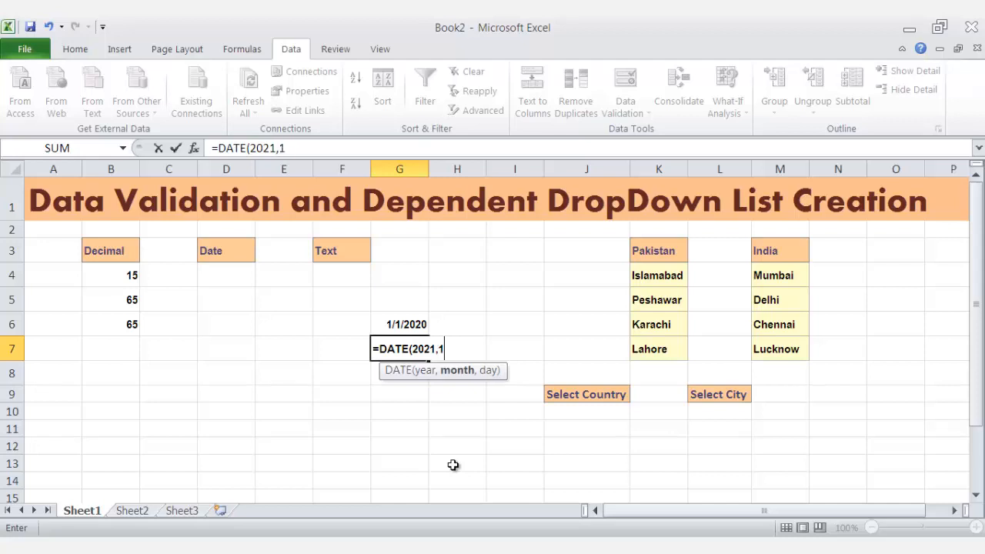
pyautogui.press('Return')
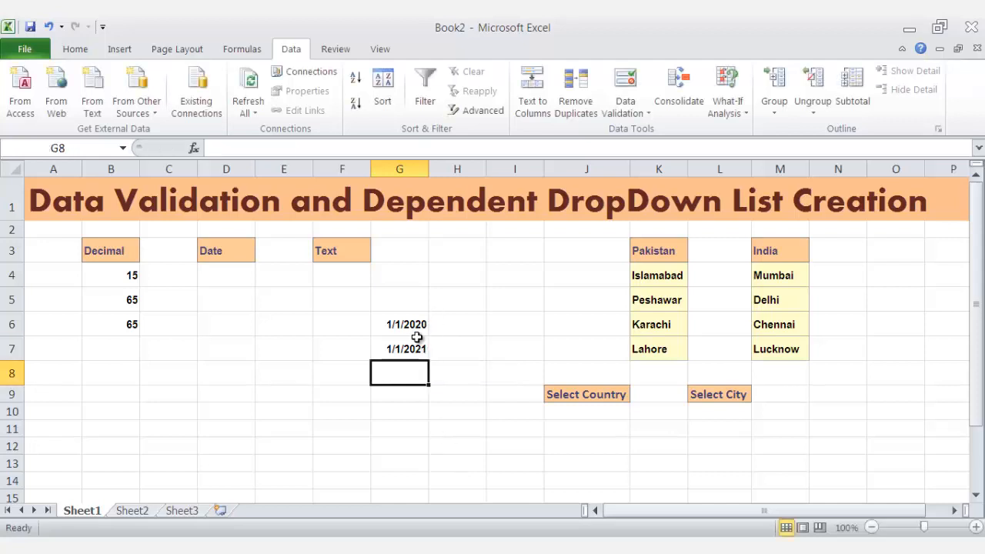
# - Apply a Date validation rule to cell G8 that allows dates between start date =G6 and end date =G7
pyautogui.click(624, 80)
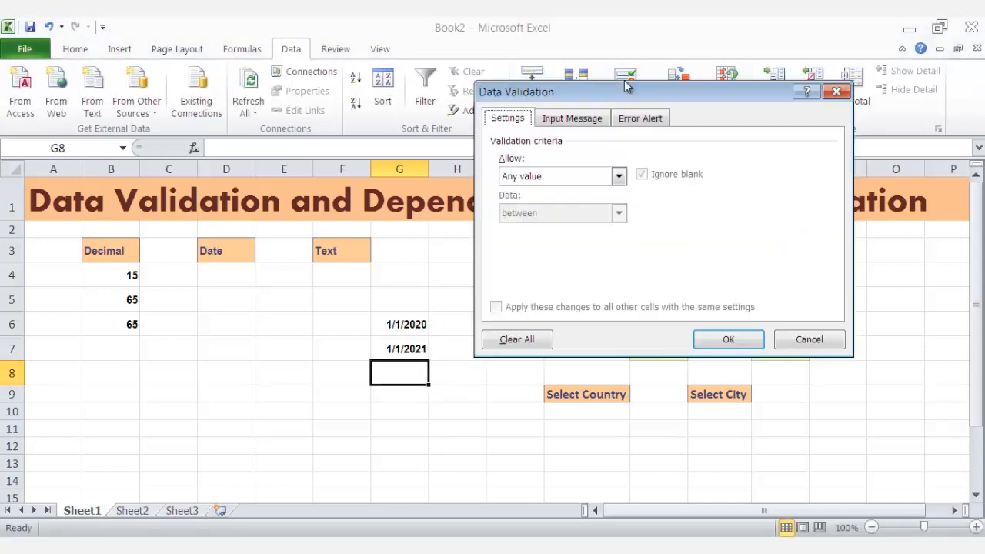
pyautogui.click(551, 176)
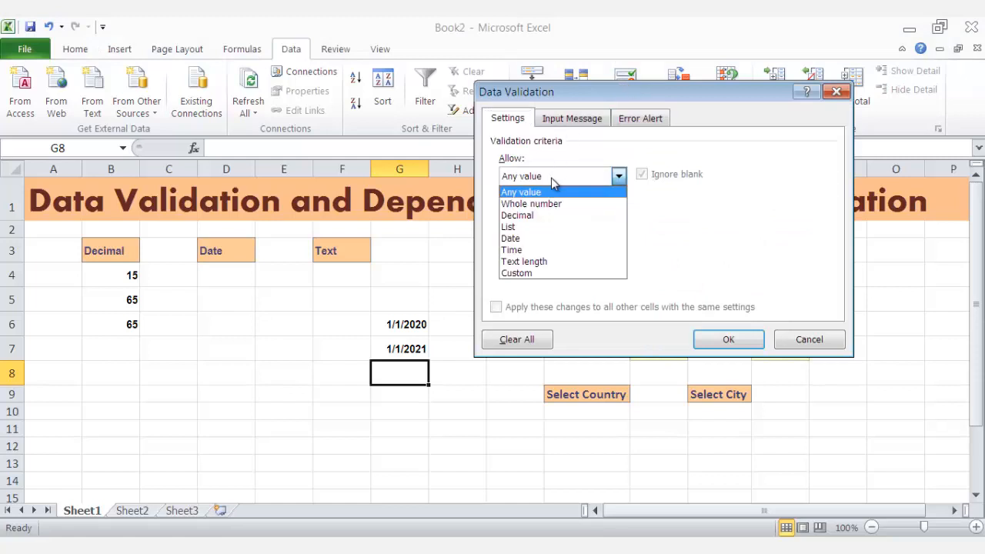
pyautogui.click(536, 238)
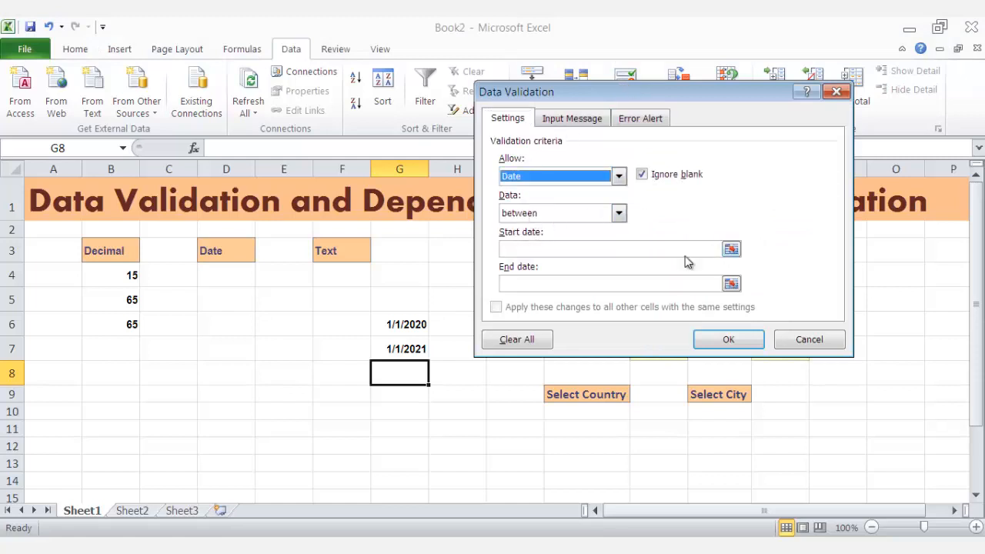
pyautogui.click(642, 248)
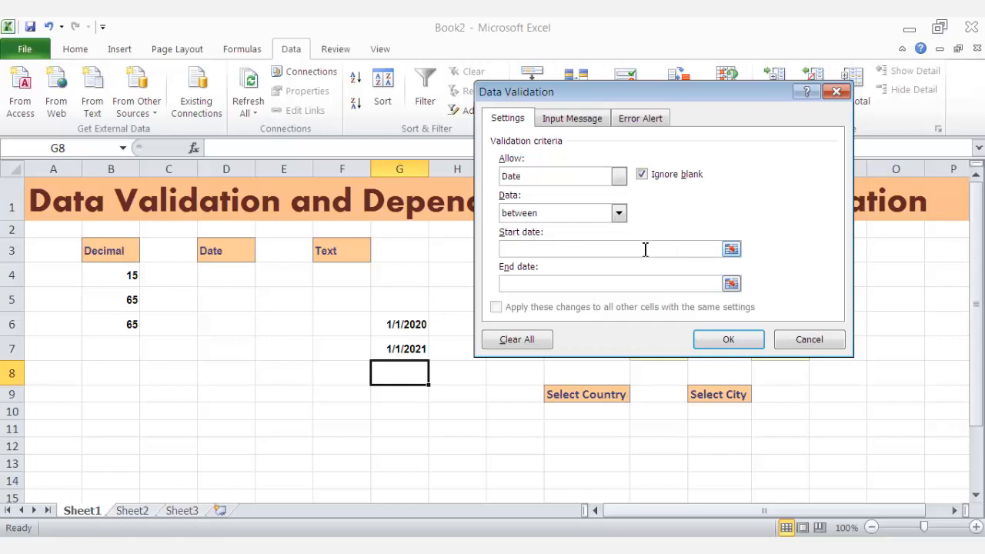
pyautogui.click(731, 251)
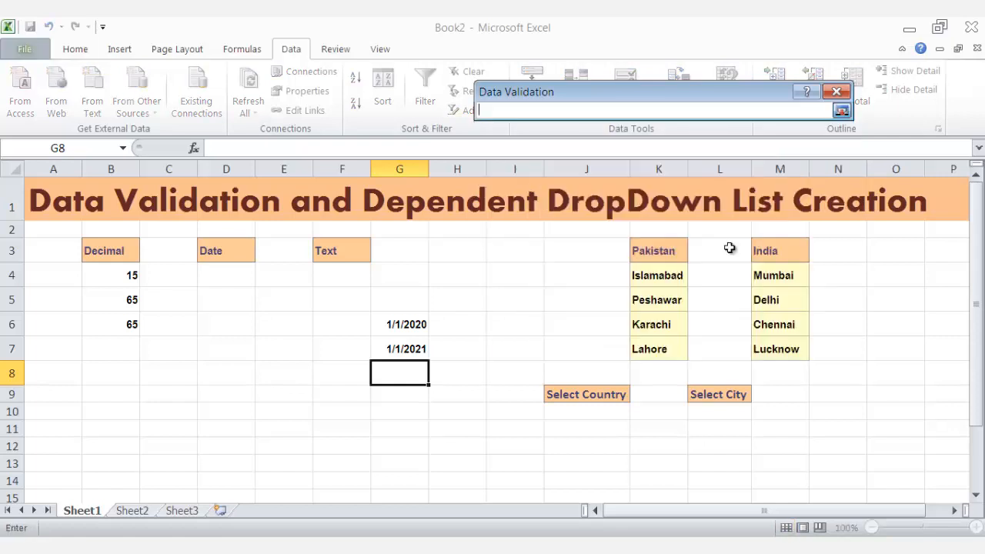
pyautogui.click(407, 324)
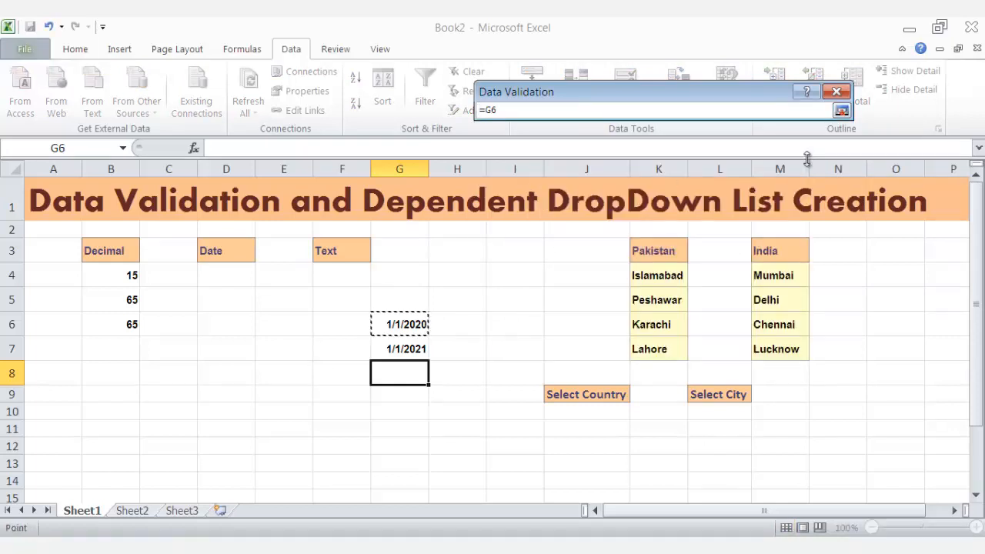
pyautogui.click(841, 110)
pyautogui.click(623, 283)
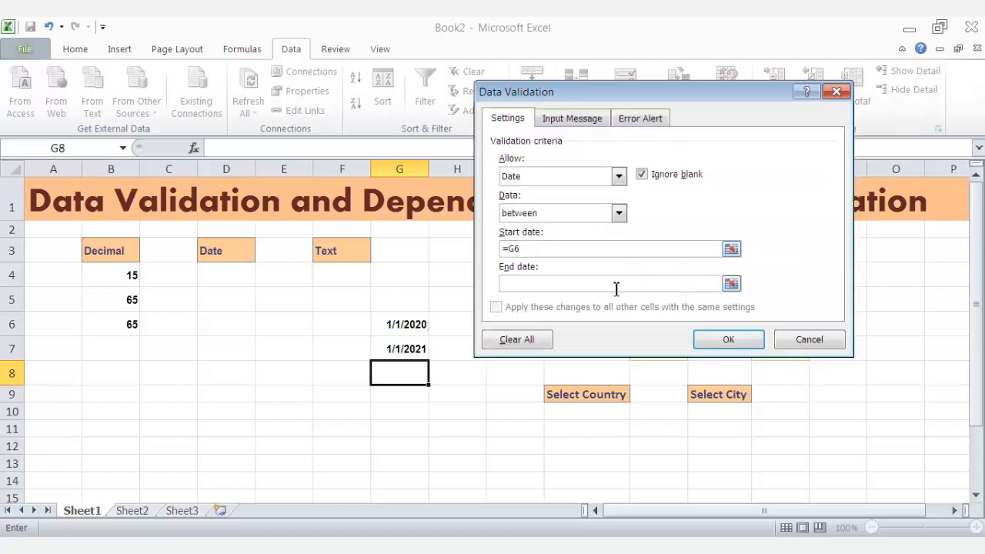
pyautogui.click(408, 351)
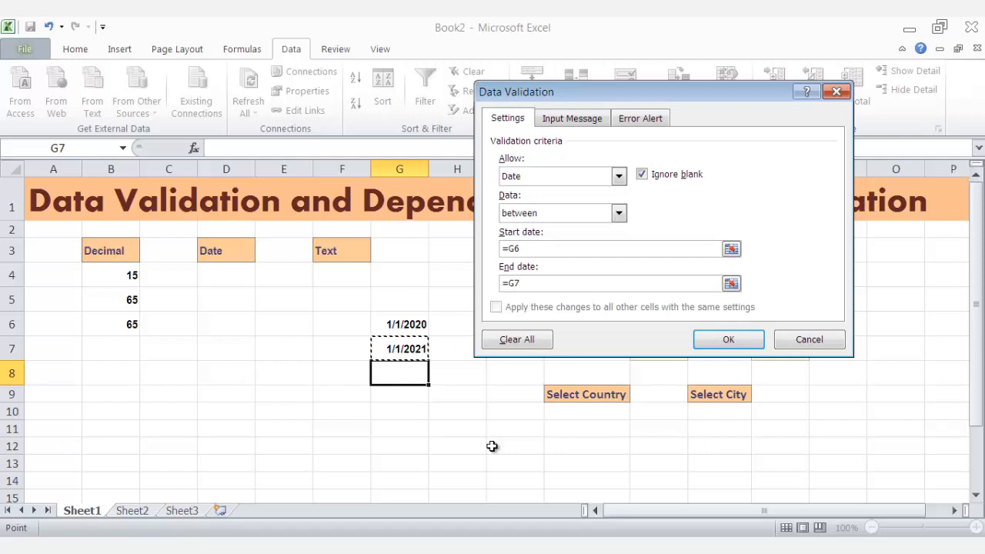
pyautogui.click(739, 340)
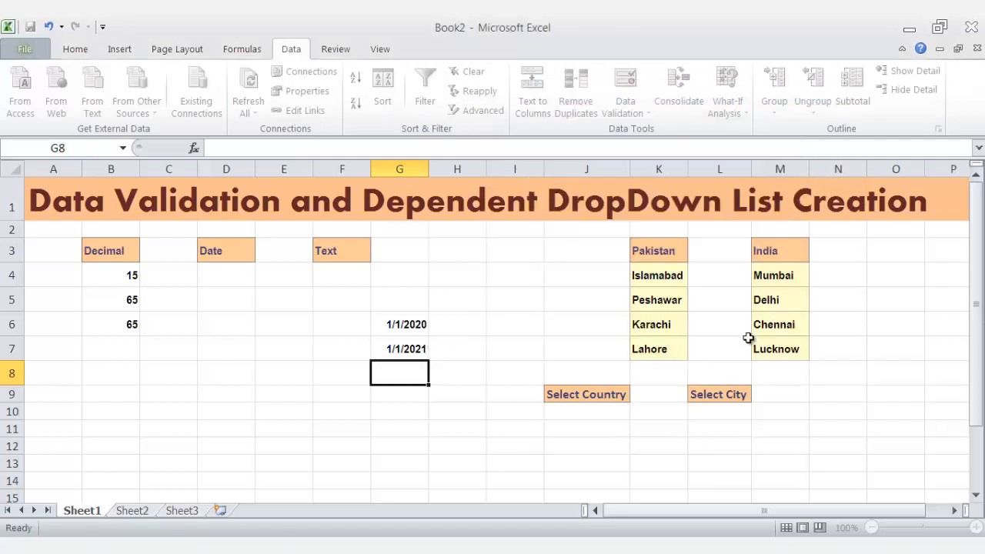
# - Enter the test dates 1/4/2020 in cell D4 and 1/4/2125 in cell D5
pyautogui.click(242, 281)
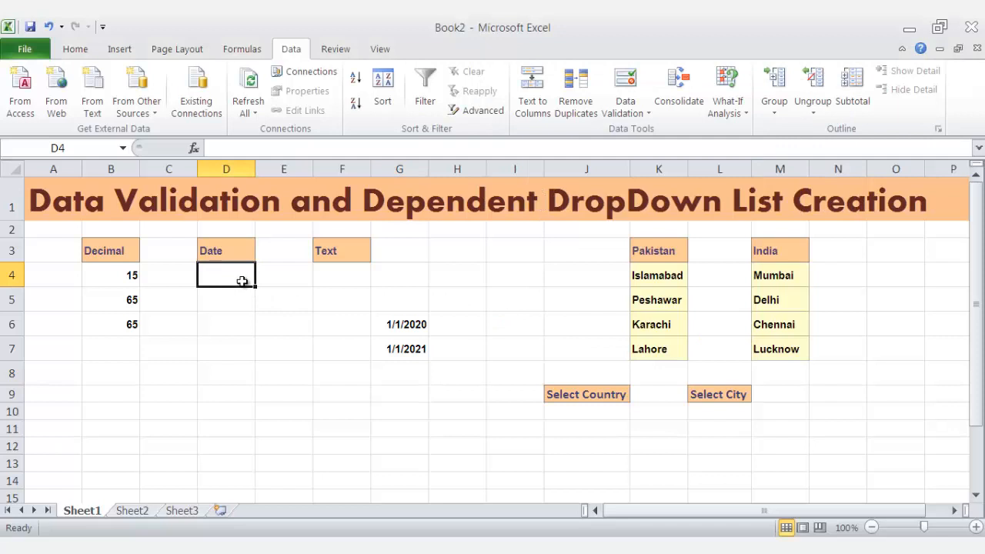
pyautogui.write('1')
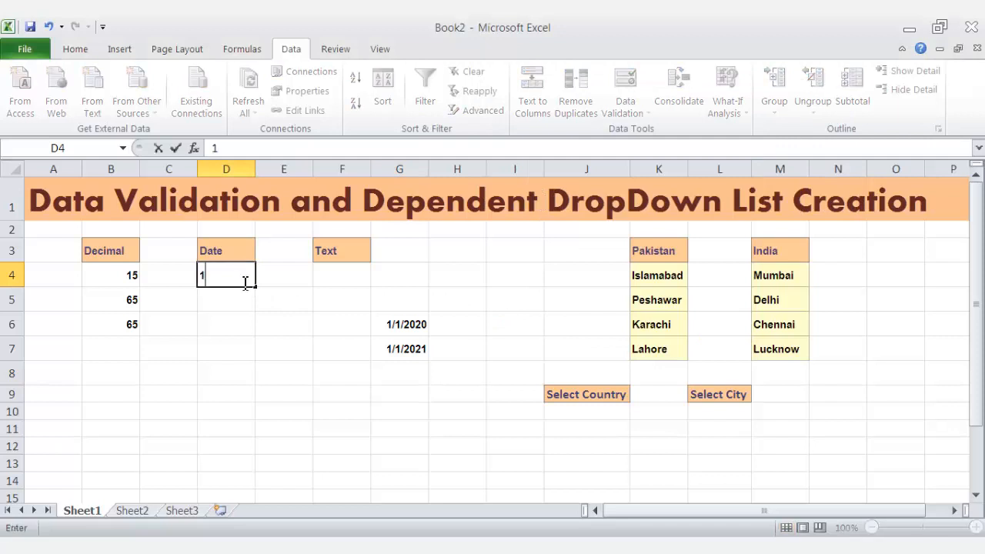
pyautogui.write('/4/2020')
pyautogui.press('Return')
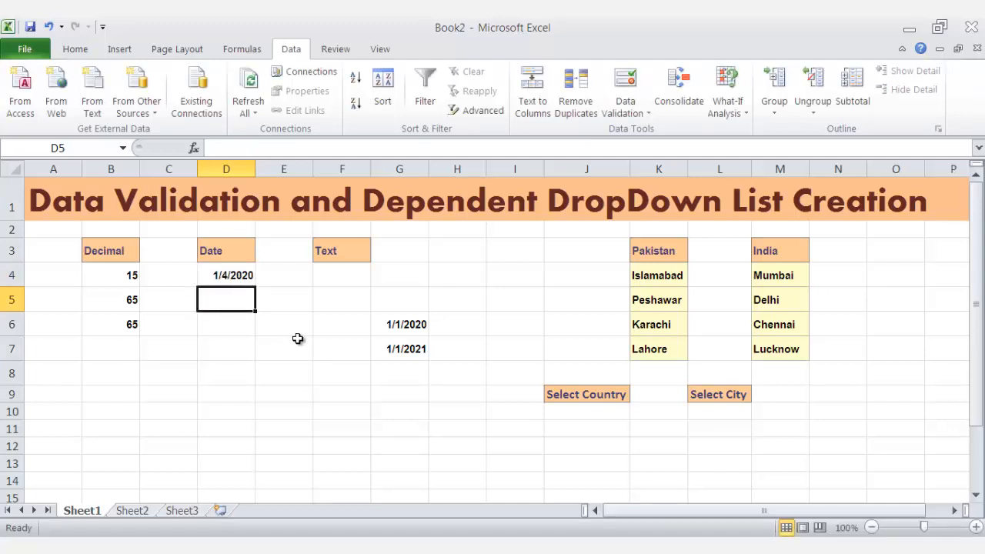
pyautogui.write('1/4/')
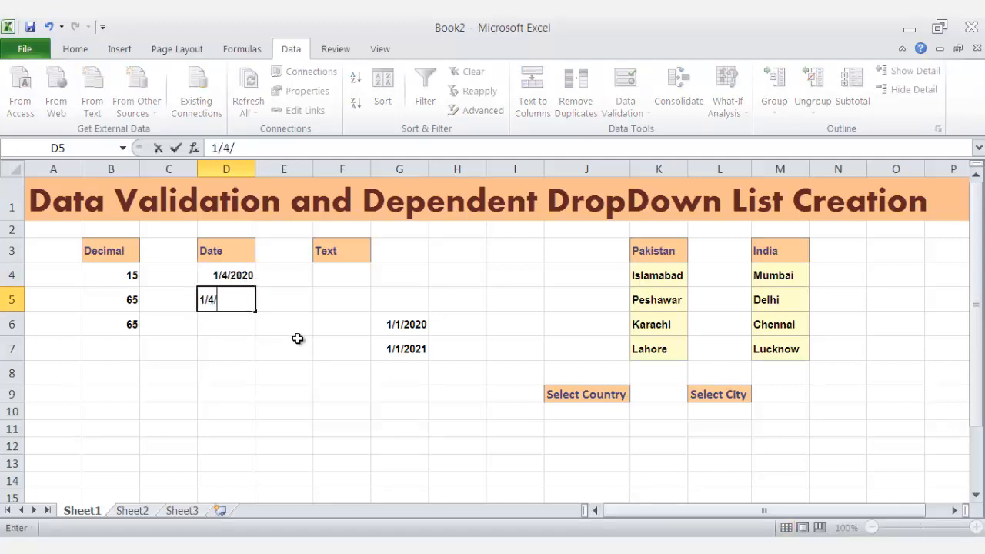
pyautogui.write('2125')
pyautogui.press('Return')
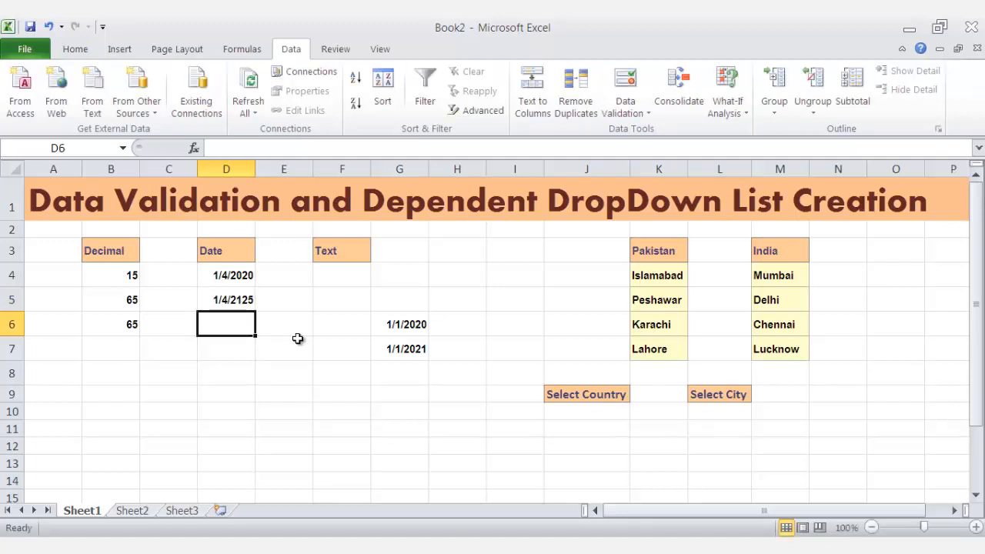
# - Clear the date from cell D5 in the Date column
pyautogui.doubleClick(233, 299)
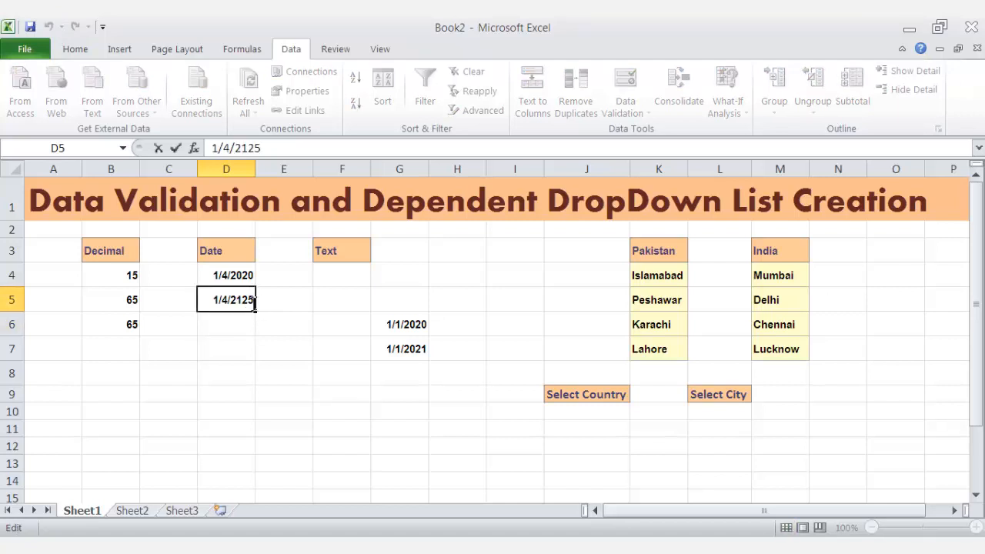
pyautogui.moveTo(255, 300); pyautogui.dragTo(214, 302)
pyautogui.press('Delete')
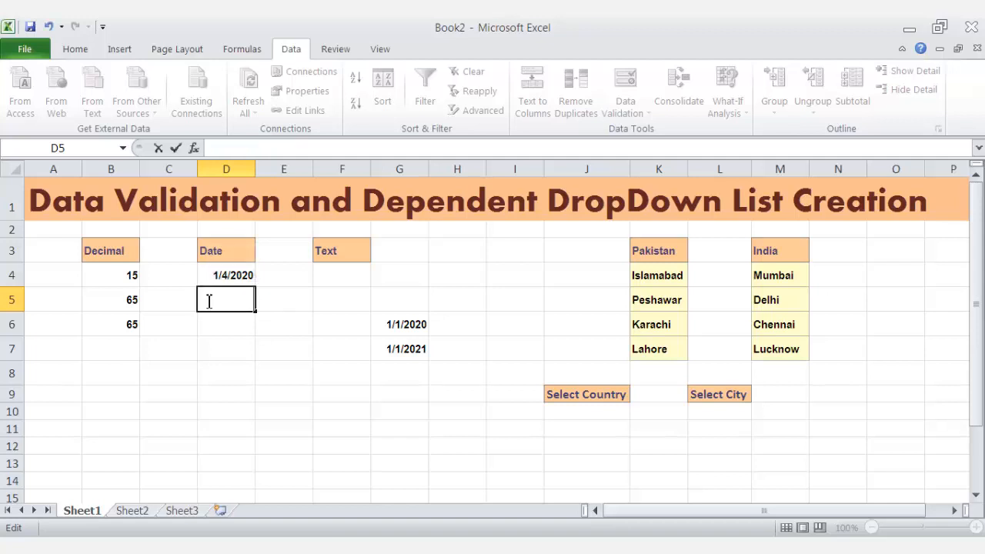
# - Change the date in cell D4 to 1/4/2025
pyautogui.doubleClick(232, 281)
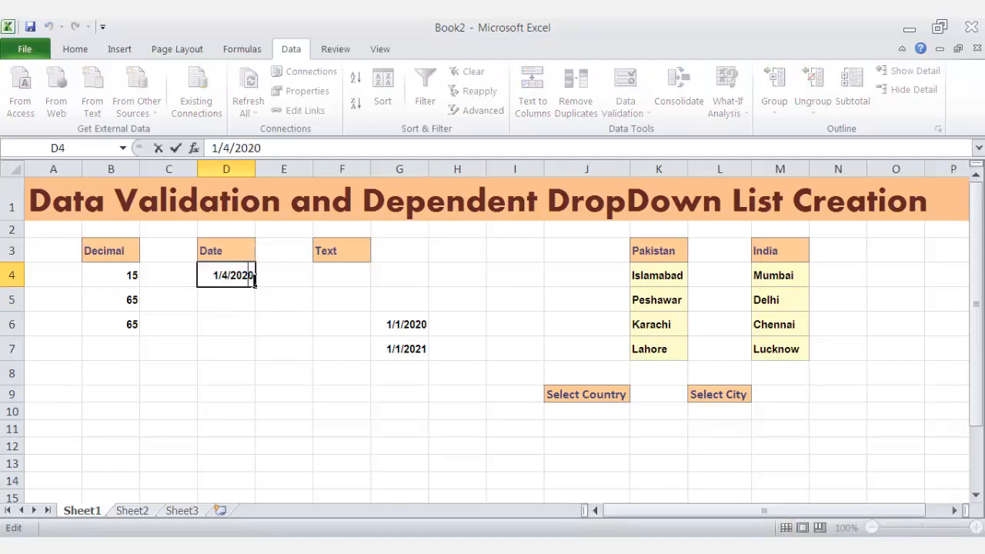
pyautogui.press('BackSpace')
pyautogui.write('5')
pyautogui.press('Return')
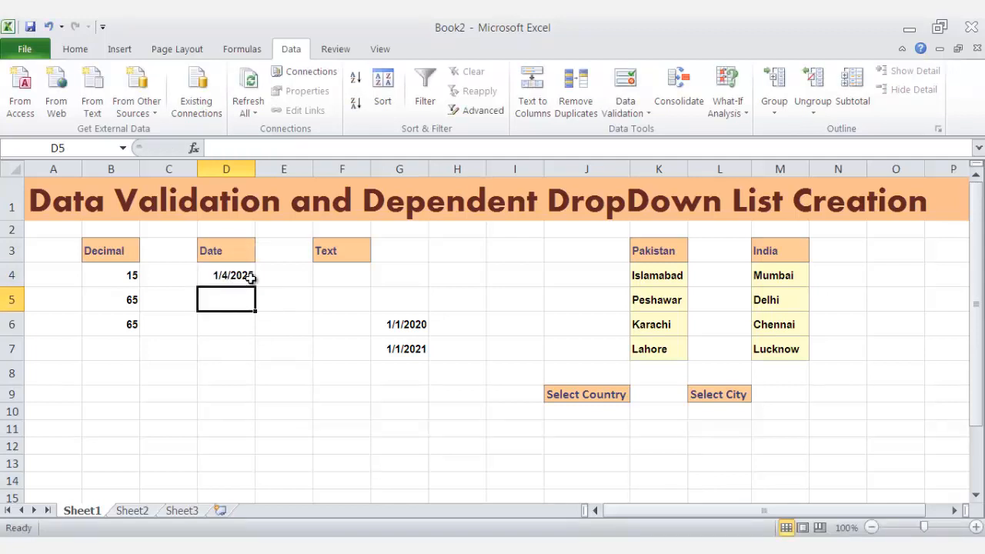
pyautogui.click(251, 279)
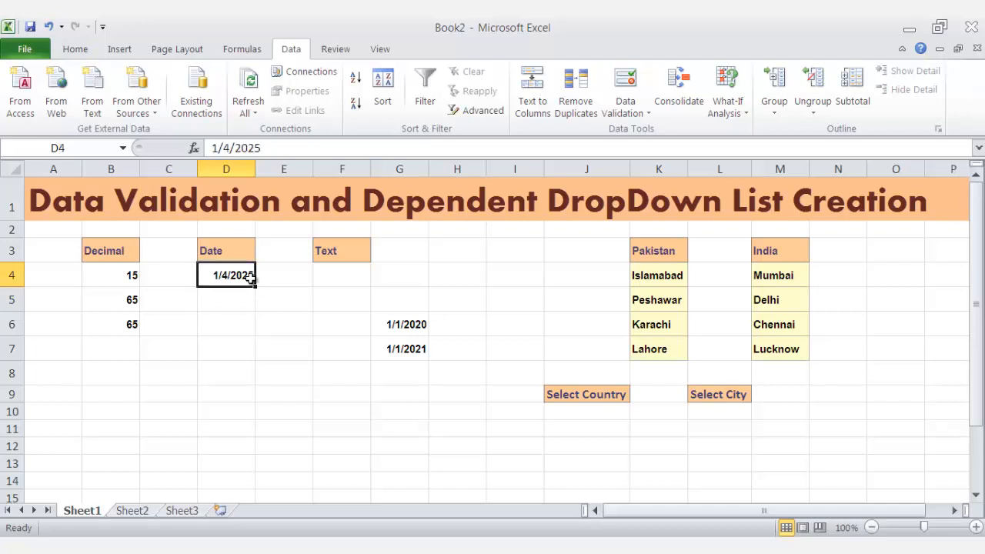
pyautogui.click(299, 335)
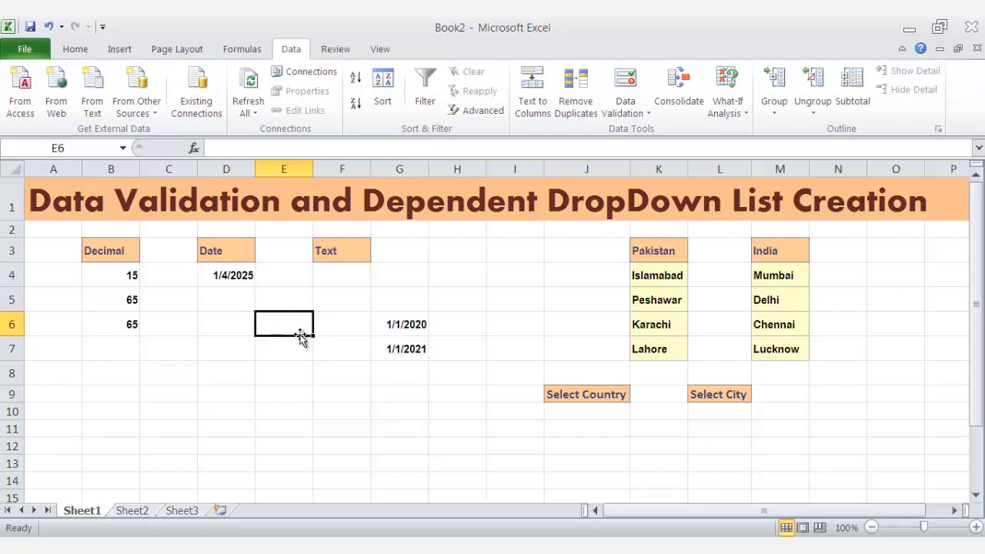
# - Apply a Date validation rule to cell D4 that allows dates between start date =G6 and end date =G7
pyautogui.click(231, 278)
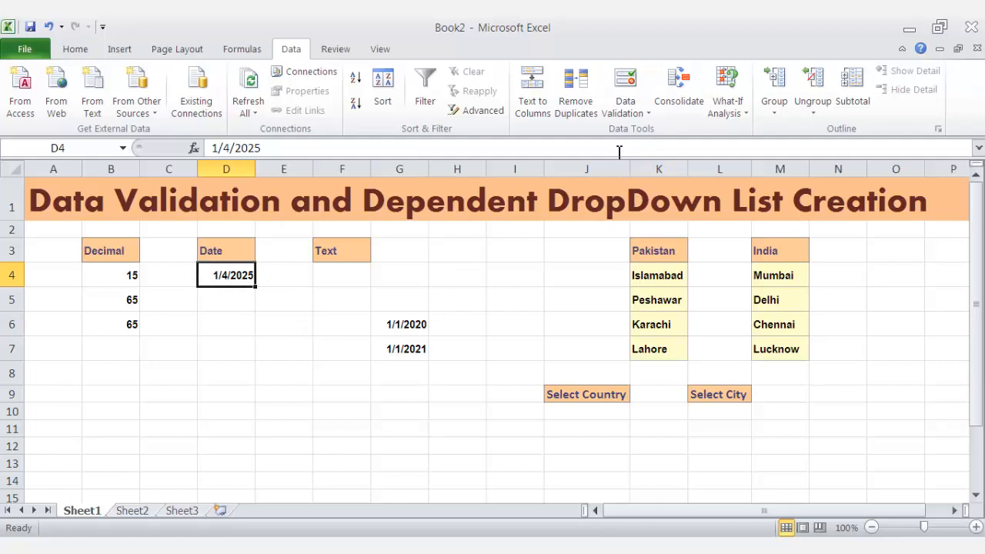
pyautogui.click(626, 88)
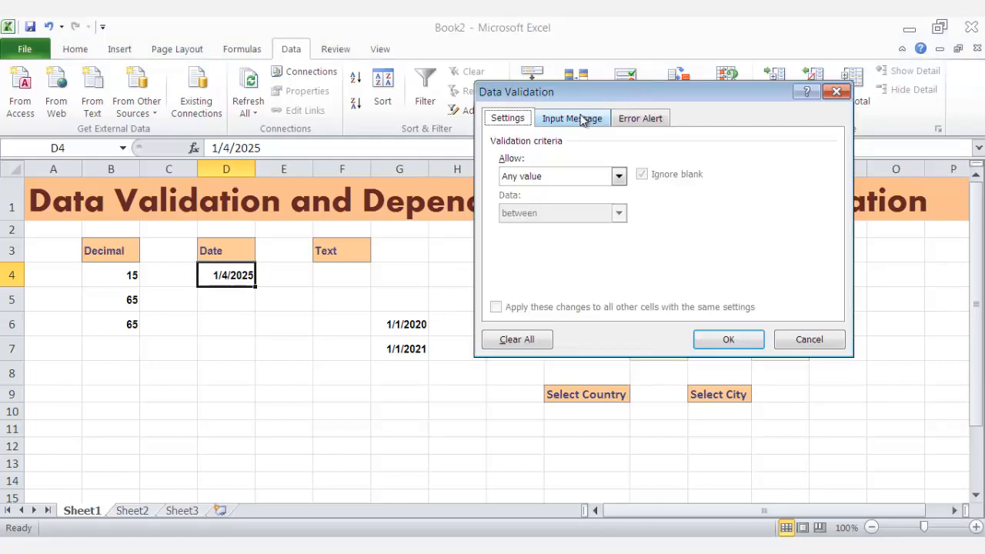
pyautogui.click(575, 177)
pyautogui.click(549, 244)
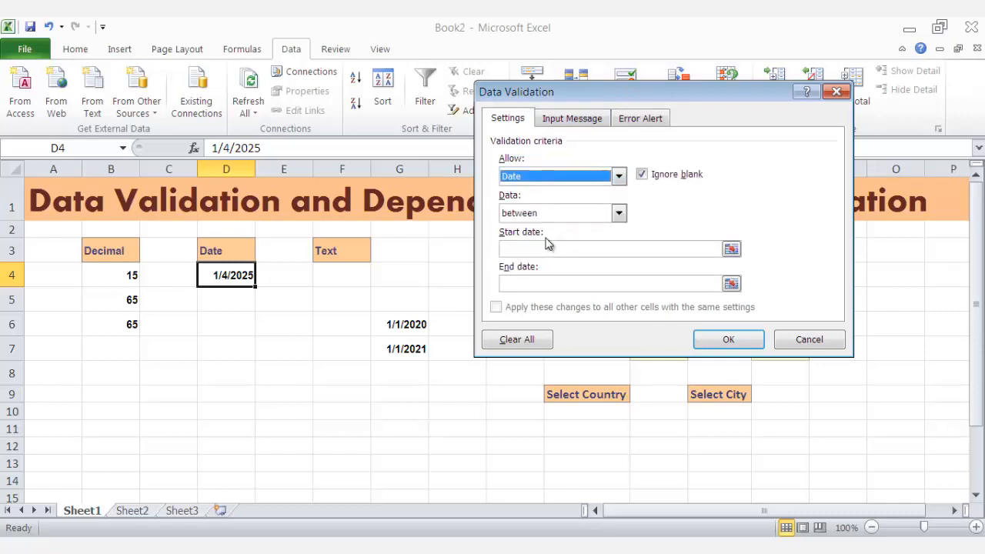
pyautogui.click(551, 248)
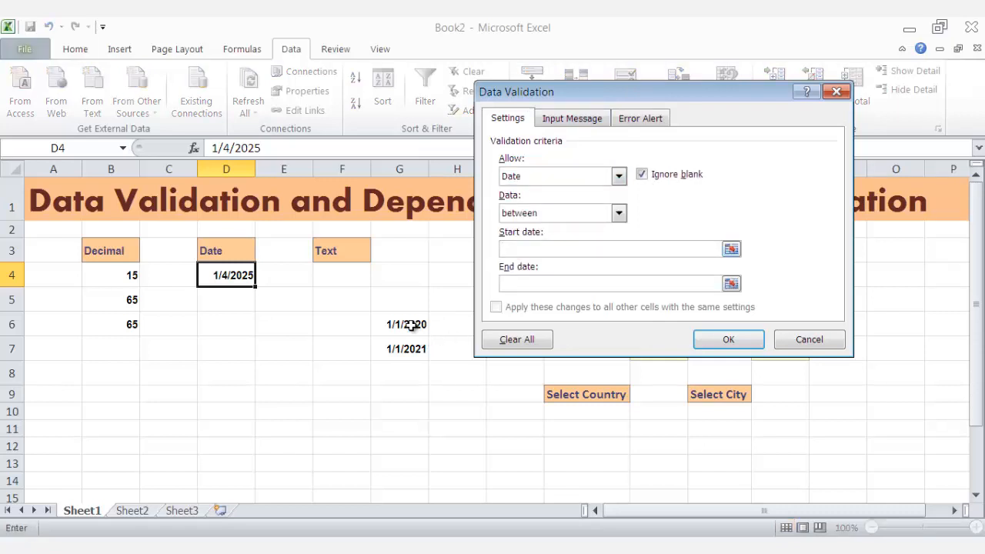
pyautogui.click(409, 324)
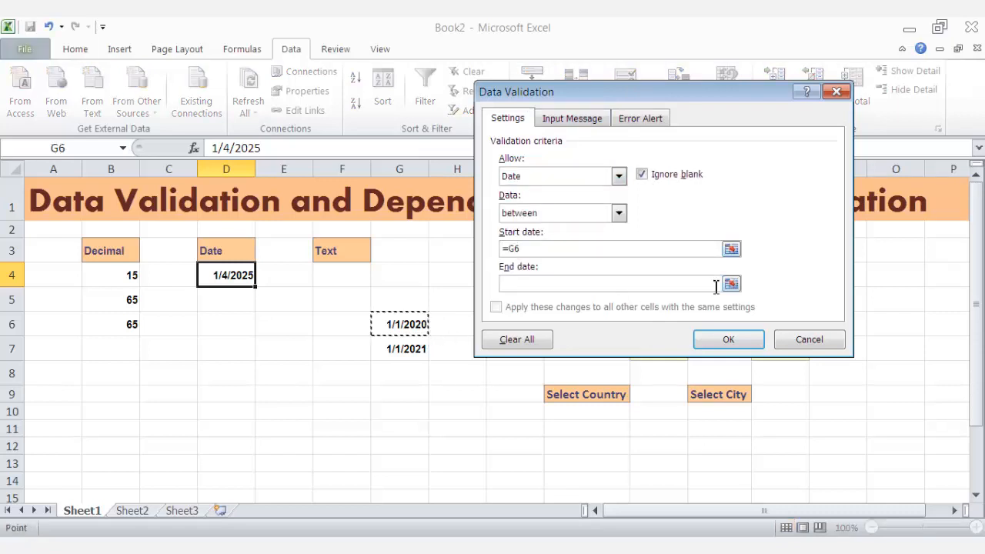
pyautogui.click(693, 284)
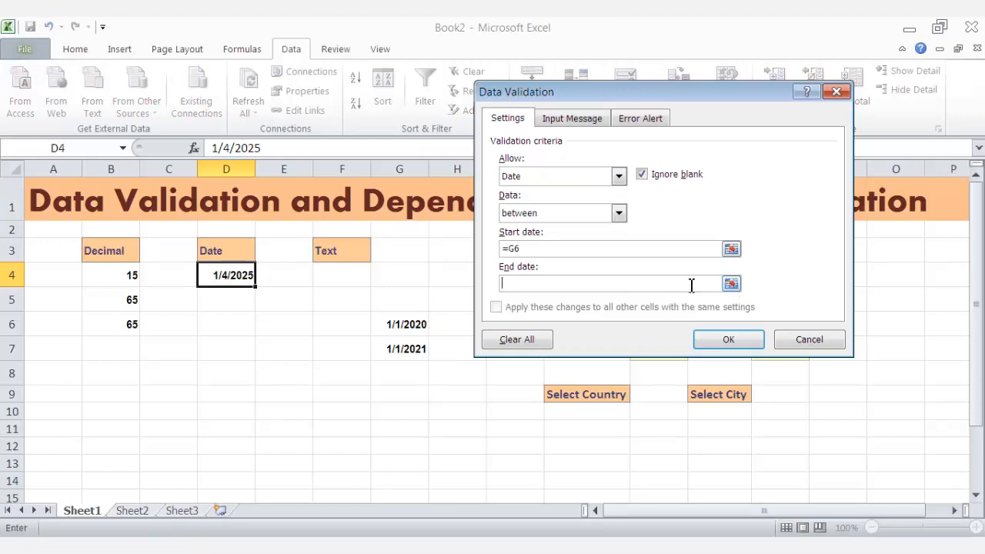
pyautogui.click(410, 348)
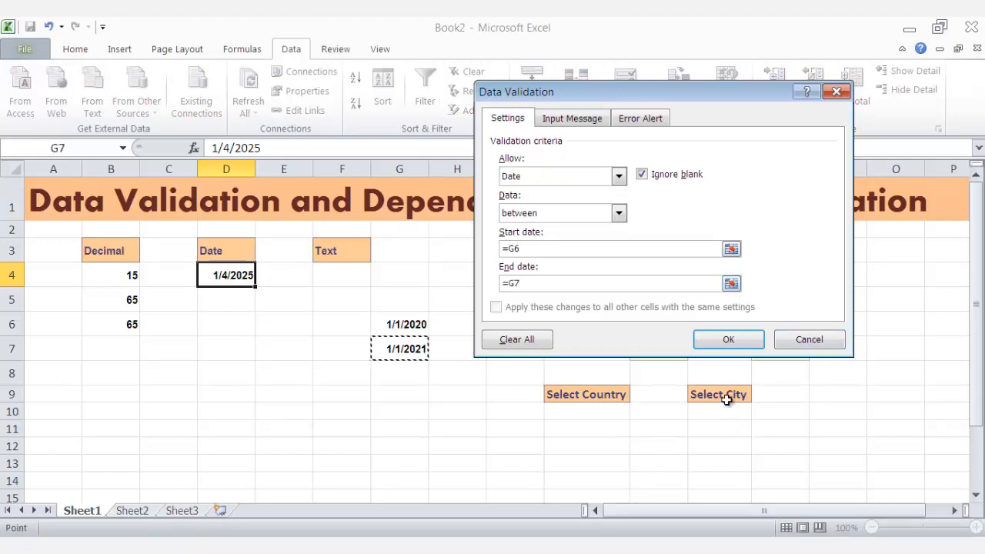
pyautogui.click(724, 340)
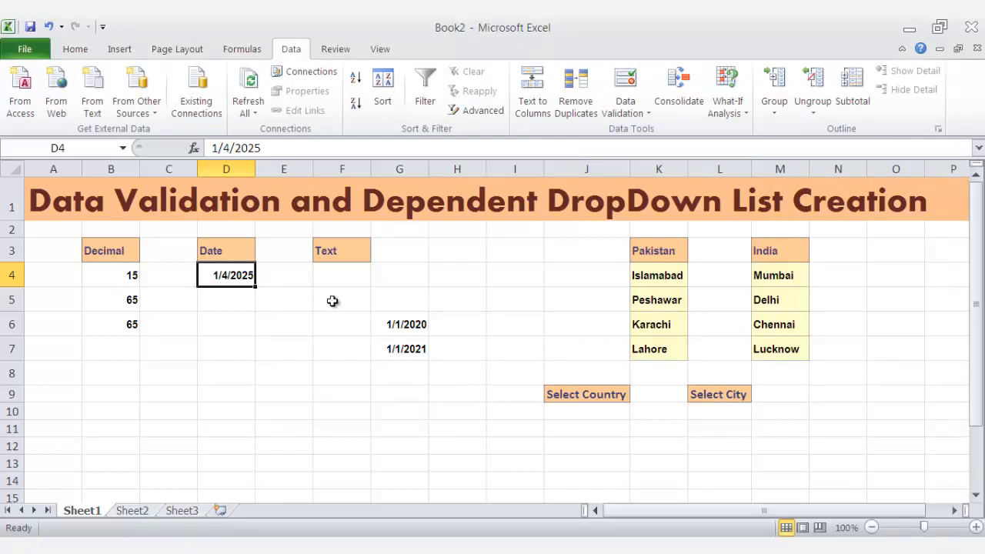
# - Test the date rule by trying to enter 1/1/2034 in cell D4, and dismiss the alert
pyautogui.press('Return')
pyautogui.click(234, 277)
pyautogui.doubleClick(234, 277)
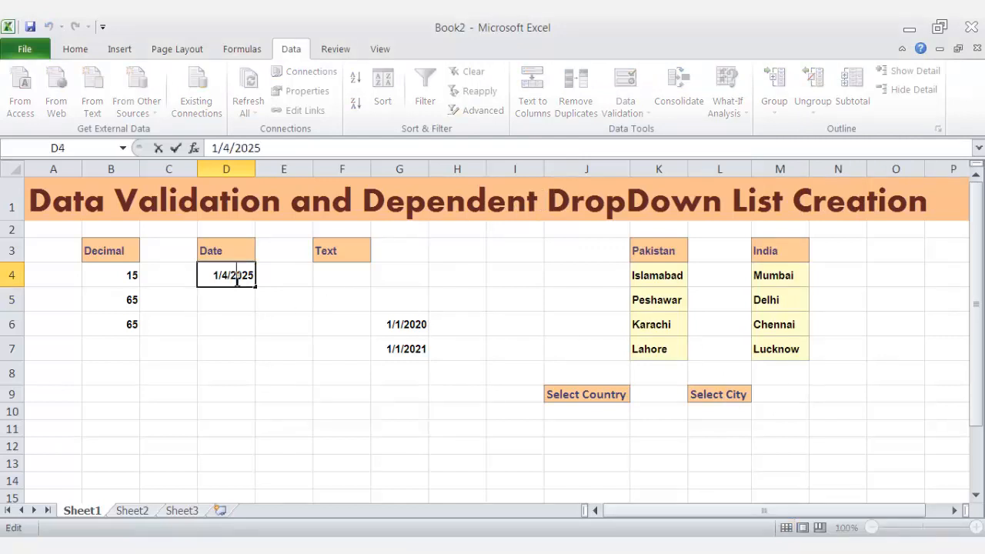
pyautogui.moveTo(204, 278); pyautogui.dragTo(282, 278)
pyautogui.press('BackSpace')
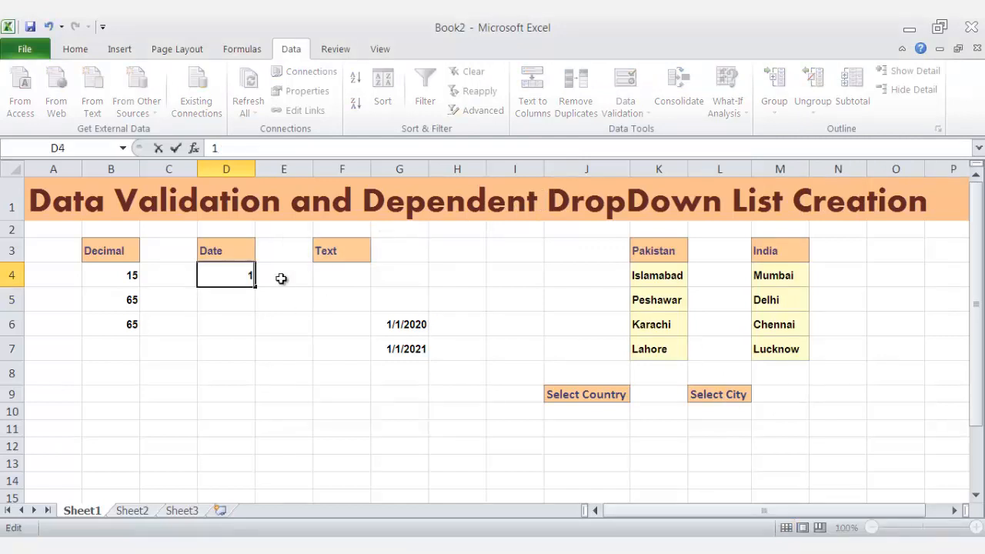
pyautogui.write('1/1/2034')
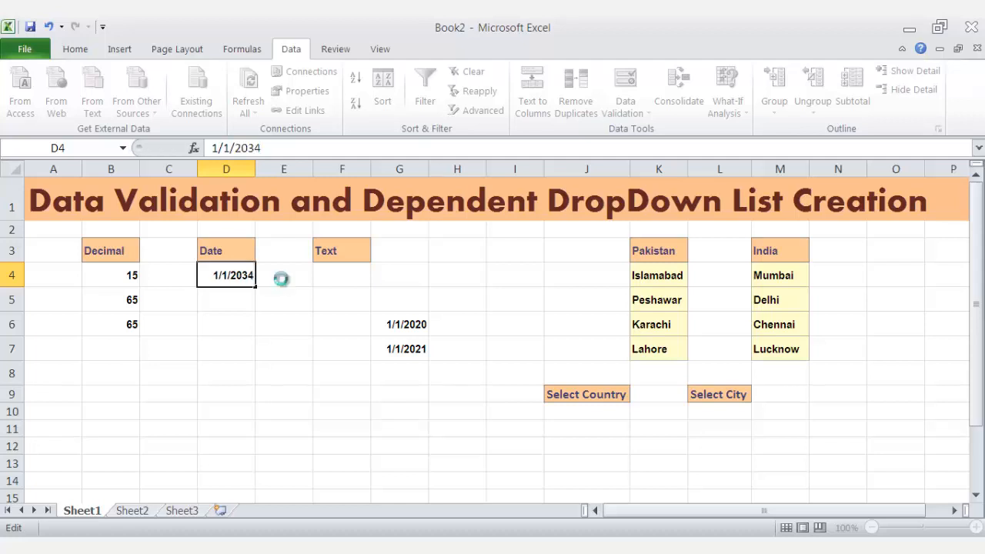
pyautogui.press('Return')
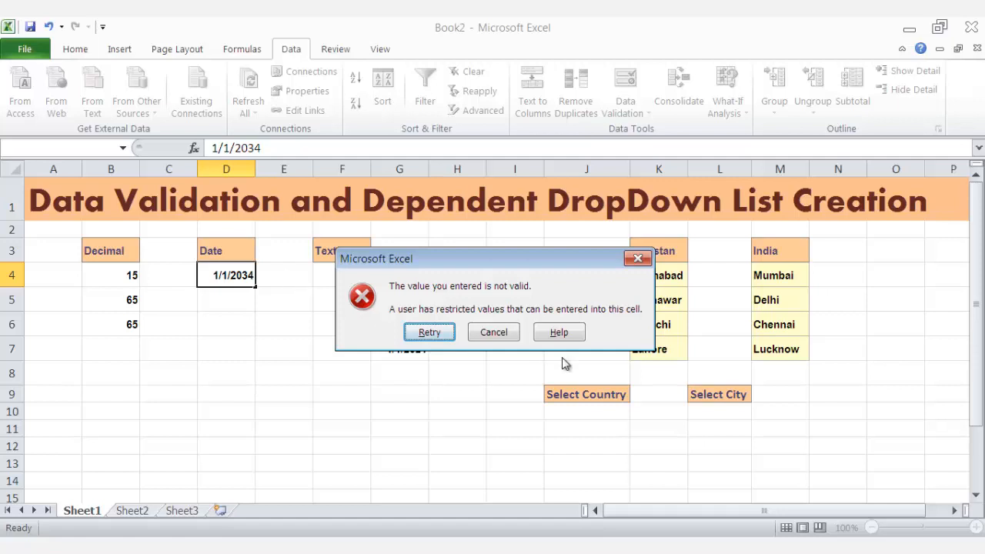
pyautogui.click(637, 260)
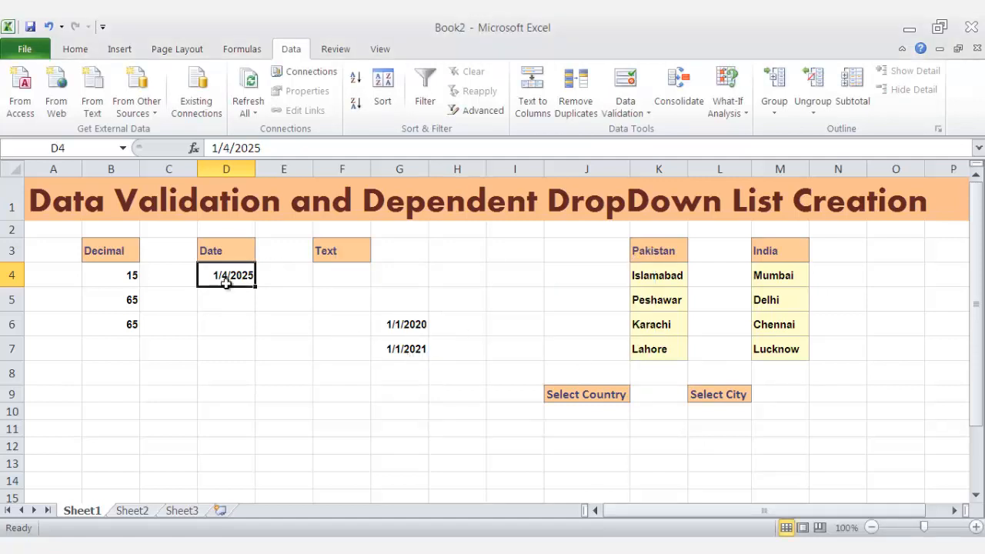
# - Enter the date 1/4/2020 in the validated cell D4
pyautogui.write('1')
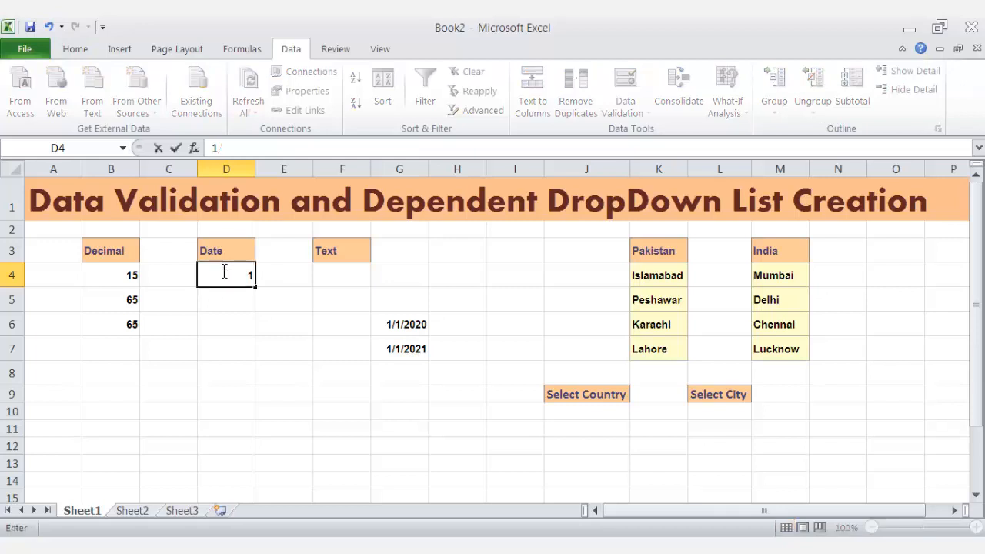
pyautogui.write('/4/2020')
pyautogui.press('Return')
pyautogui.click(221, 270)
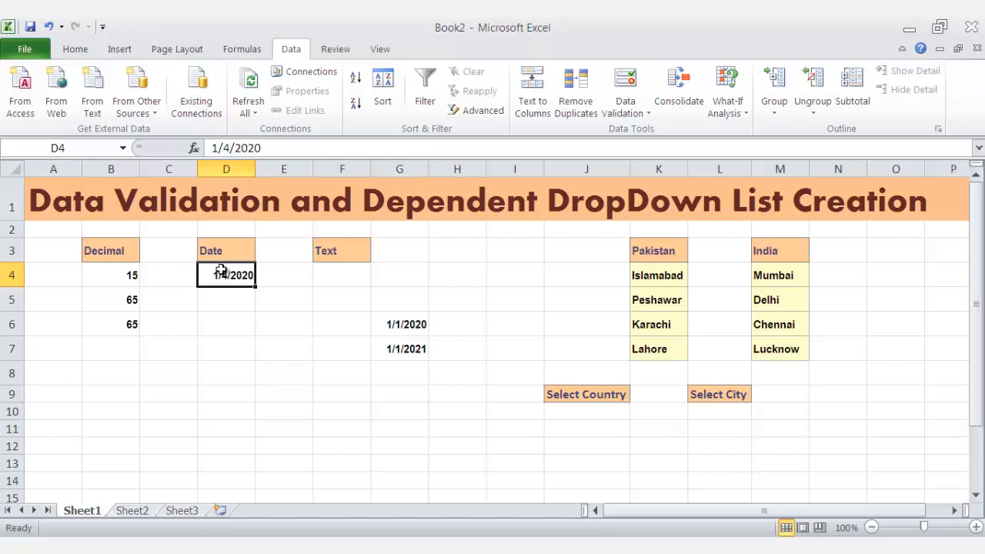
# - Apply a Text length validation rule to cells F4 to F6 that allows lengths between minimum 3 and maximum 5
pyautogui.click(343, 275)
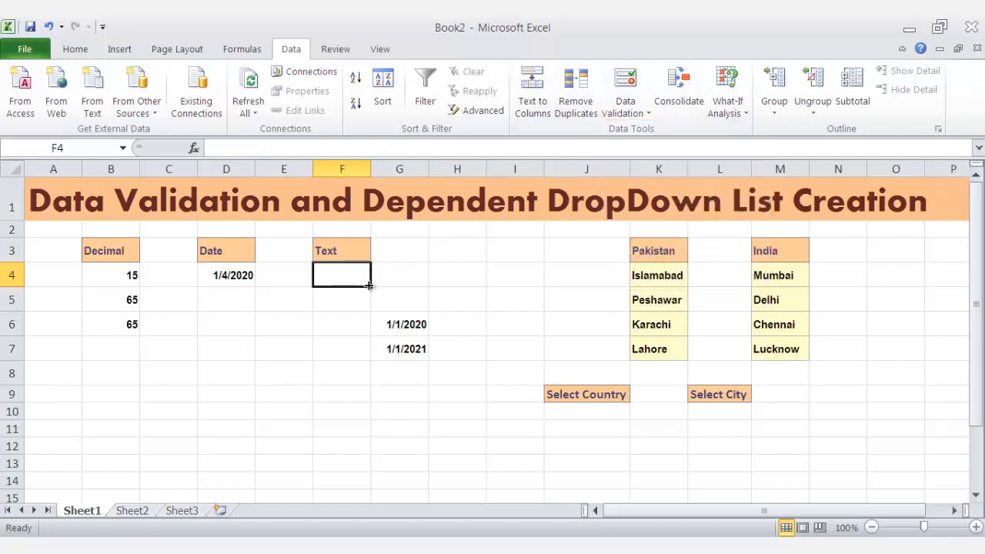
pyautogui.moveTo(359, 282); pyautogui.dragTo(359, 325)
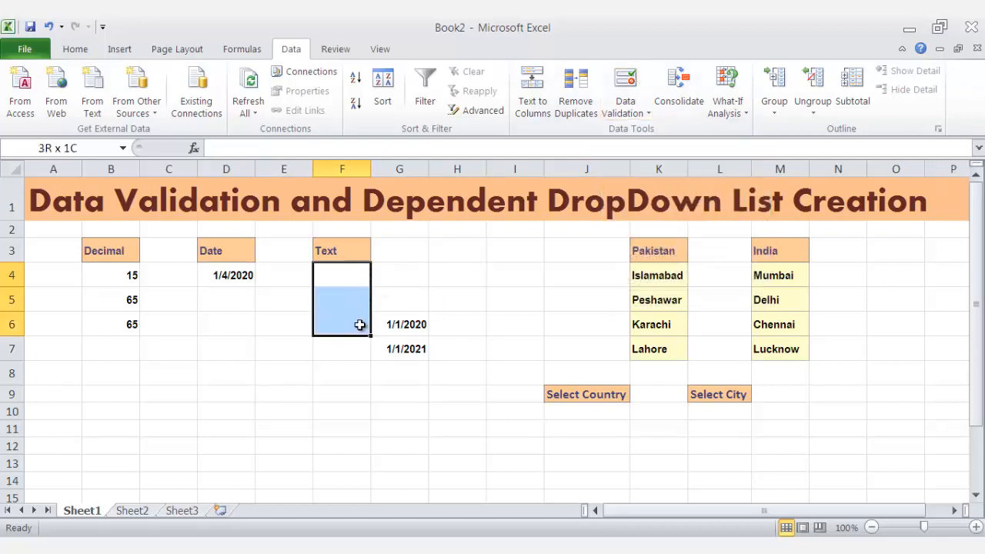
pyautogui.click(632, 93)
pyautogui.click(619, 176)
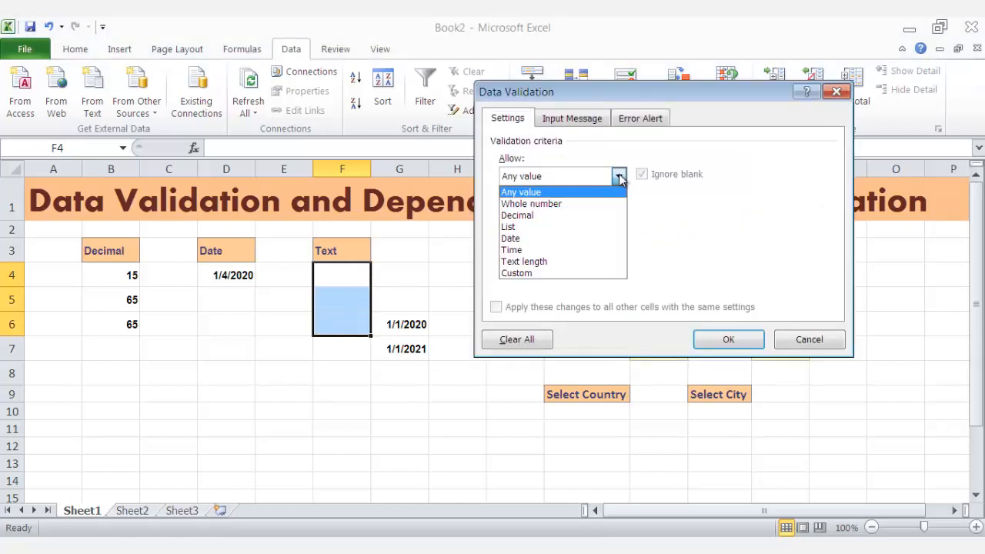
pyautogui.click(566, 271)
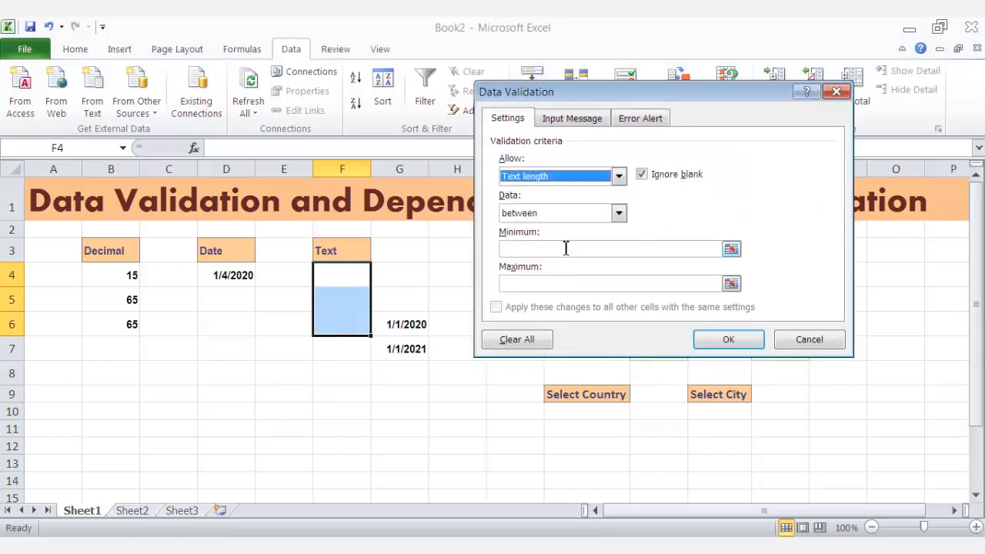
pyautogui.click(566, 248)
pyautogui.click(619, 214)
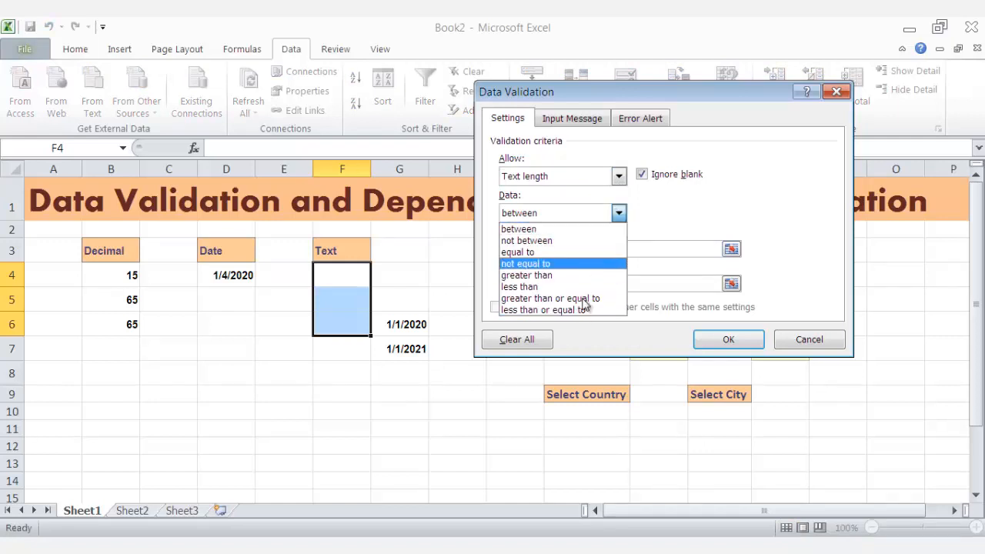
pyautogui.click(657, 215)
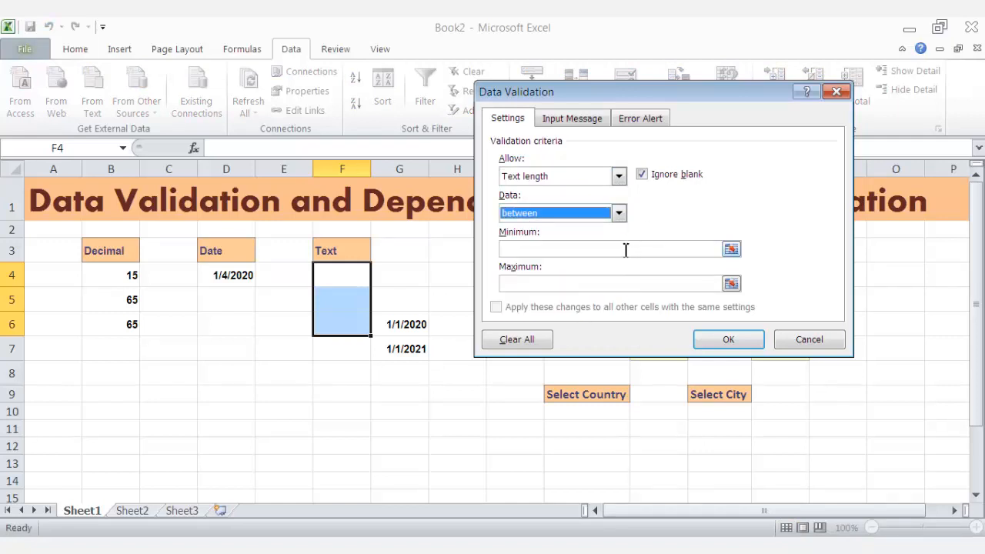
pyautogui.click(626, 249)
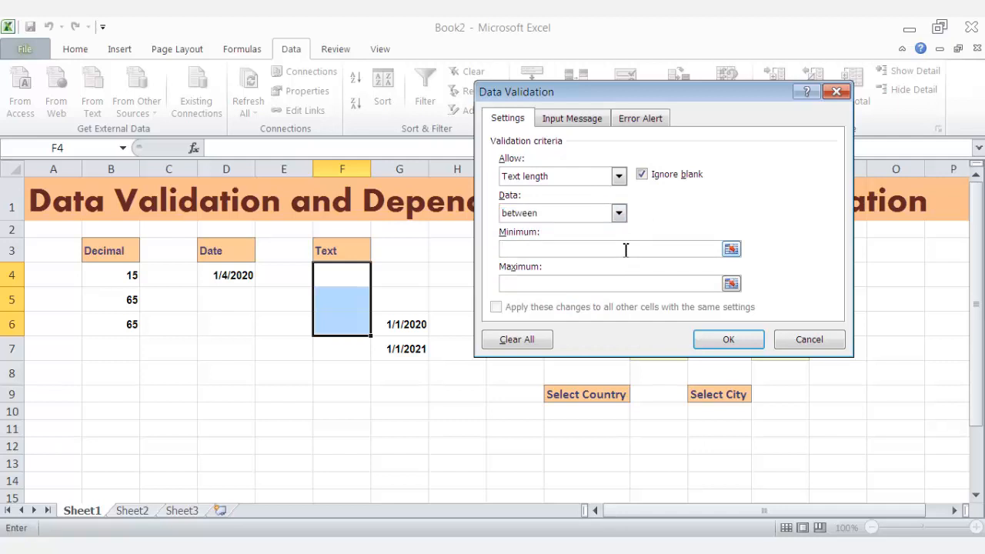
pyautogui.write('3')
pyautogui.press('Tab')
pyautogui.write('5')
pyautogui.click(728, 340)
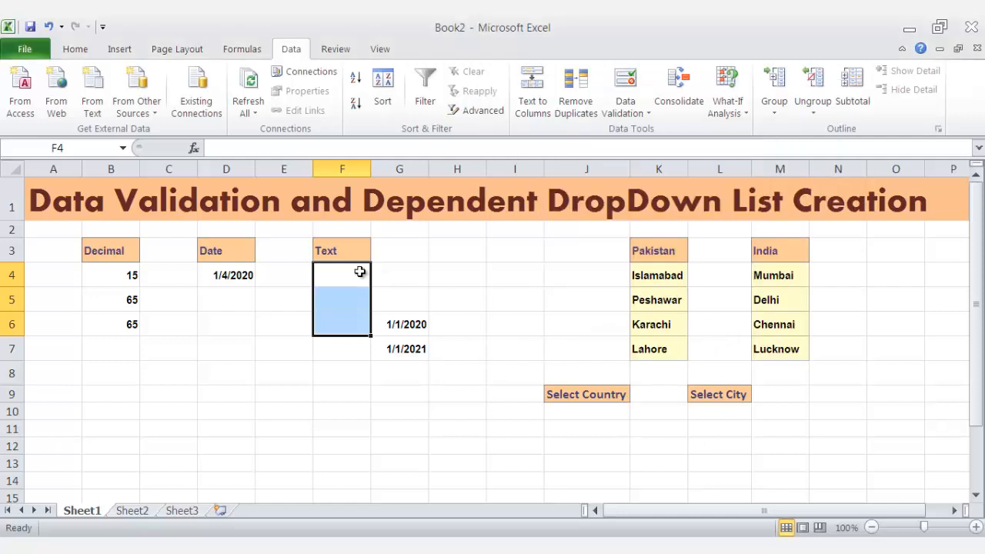
# - Enter the text abc in the validated cells F4 and F5
pyautogui.click(360, 272)
pyautogui.write('abc')
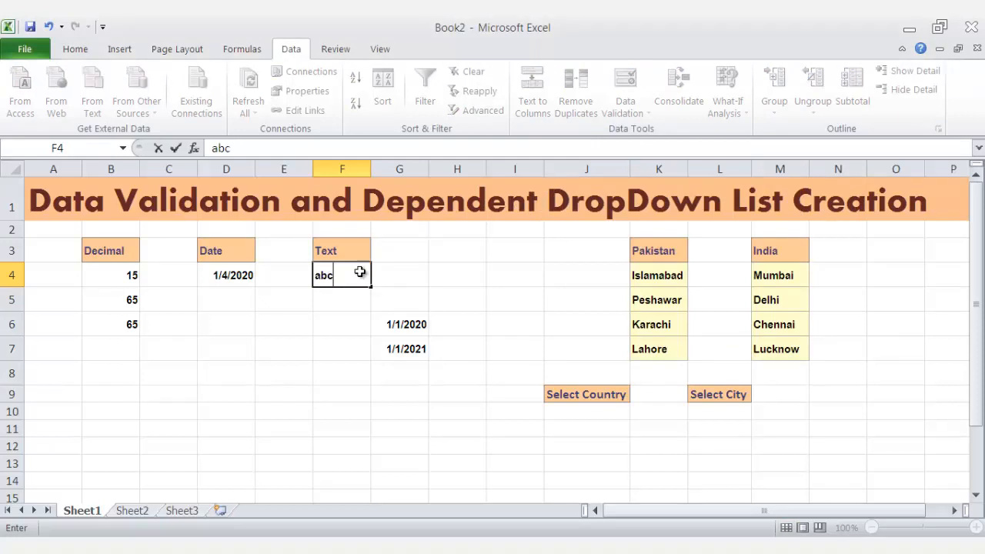
pyautogui.press('Return')
pyautogui.write('abc')
pyautogui.press('Return')
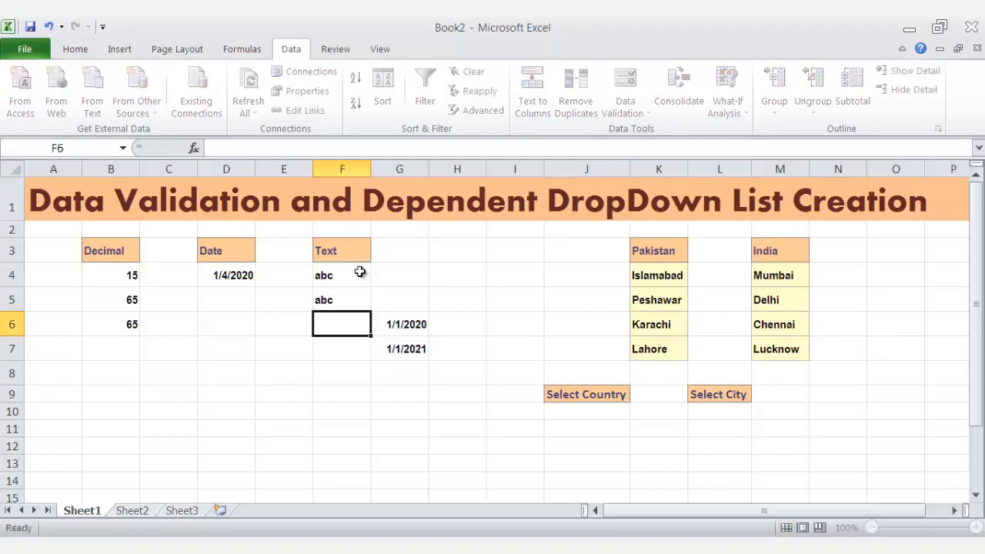
# - Test the minimum text length by trying to shorten cell F5 to ab, and cancel the entry
pyautogui.doubleClick(356, 300)
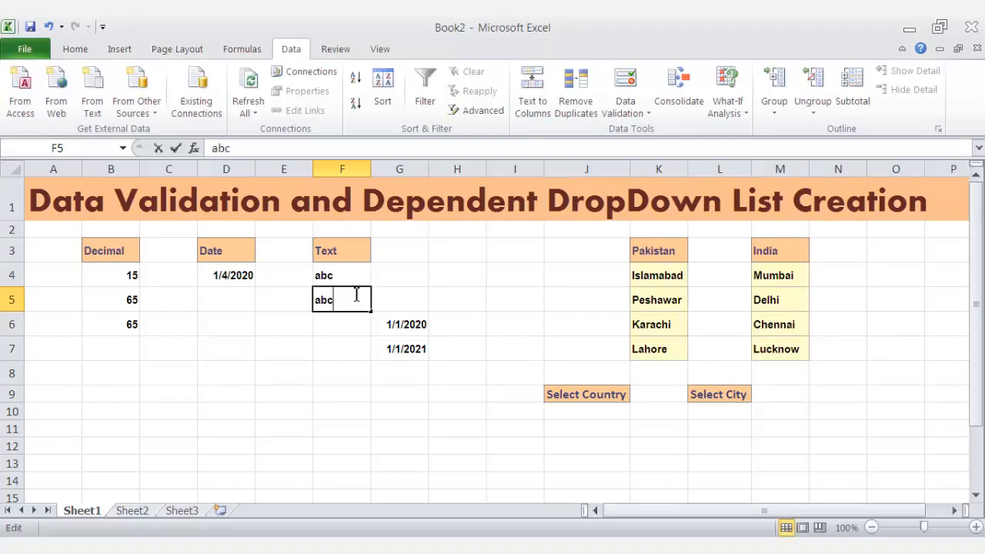
pyautogui.press('BackSpace')
pyautogui.press('Return')
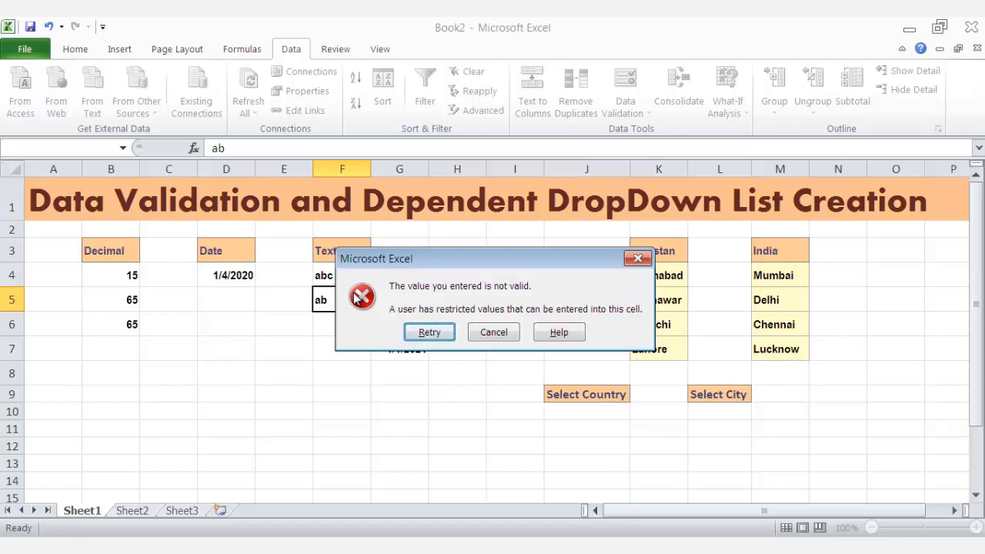
pyautogui.click(497, 332)
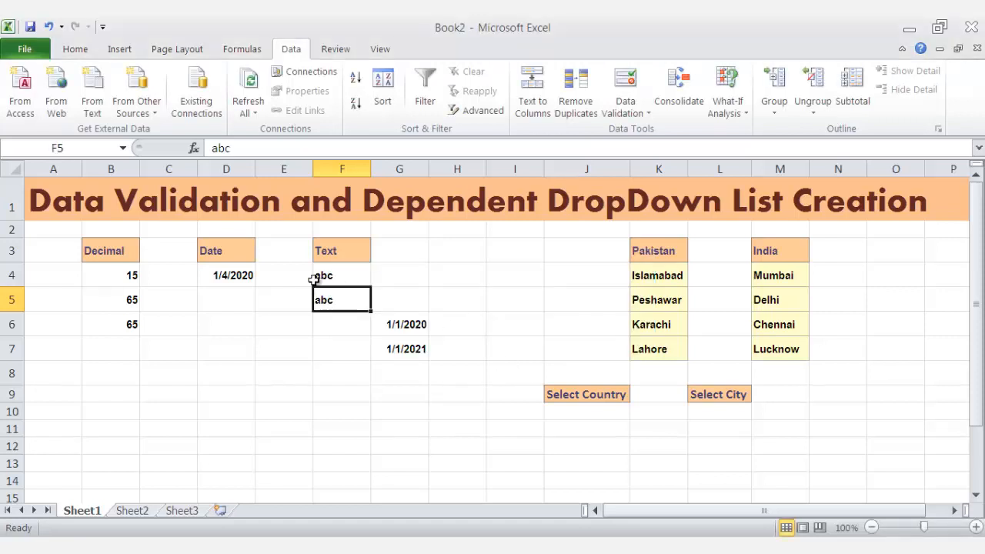
# - Test the maximum text length by trying abcghj in cell F5, and retry the entry with bgr
pyautogui.doubleClick(346, 303)
pyautogui.write('ghj')
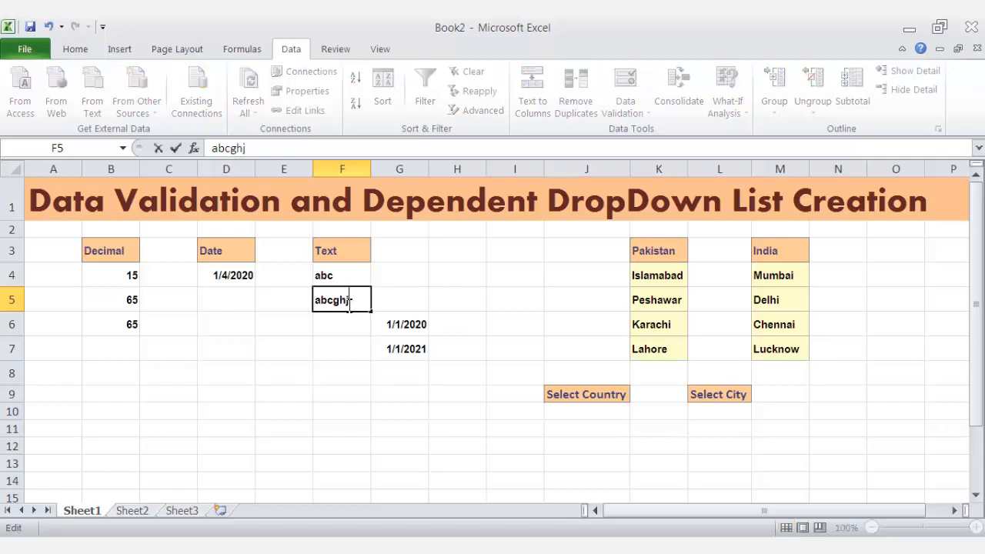
pyautogui.press('Return')
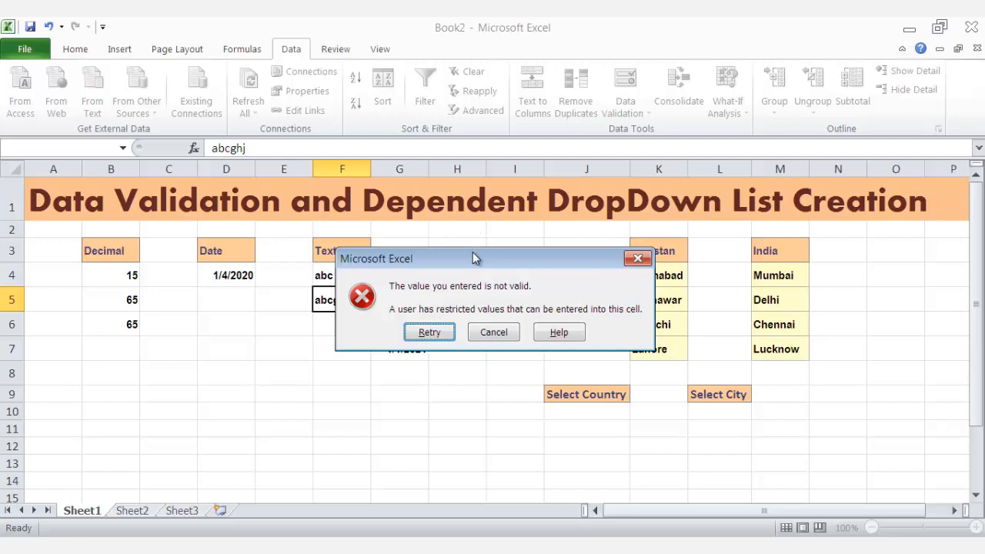
pyautogui.moveTo(473, 253); pyautogui.dragTo(536, 264)
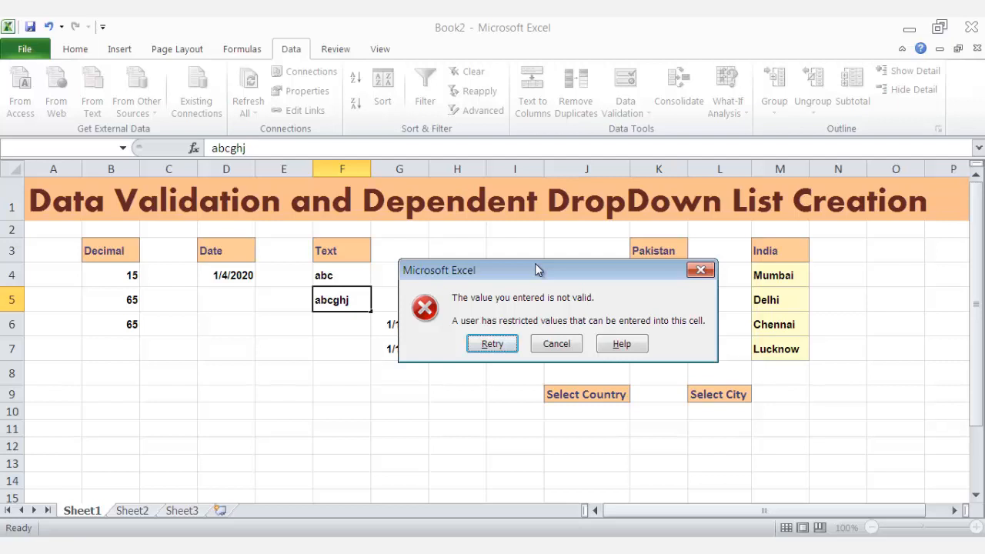
pyautogui.click(500, 345)
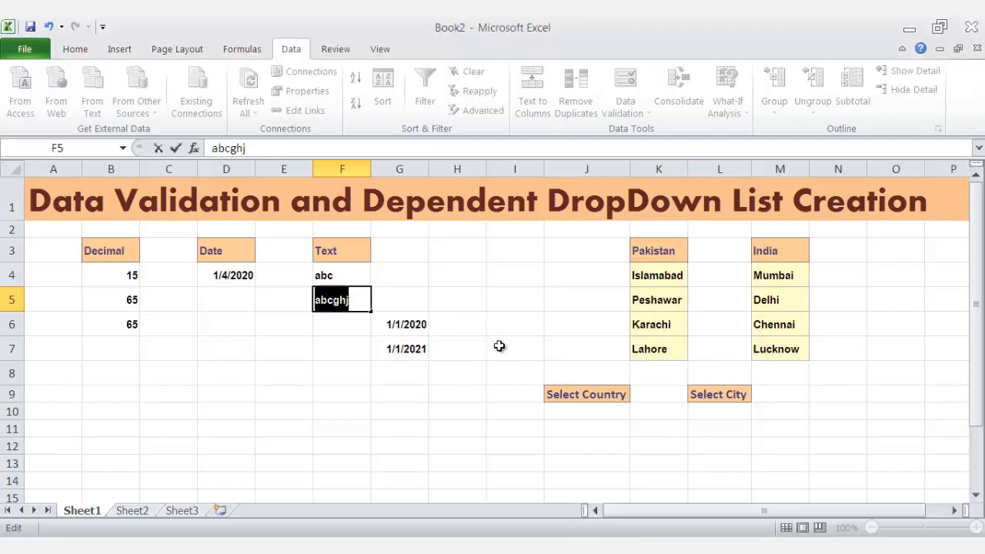
pyautogui.write('bgr')
pyautogui.press('Return')
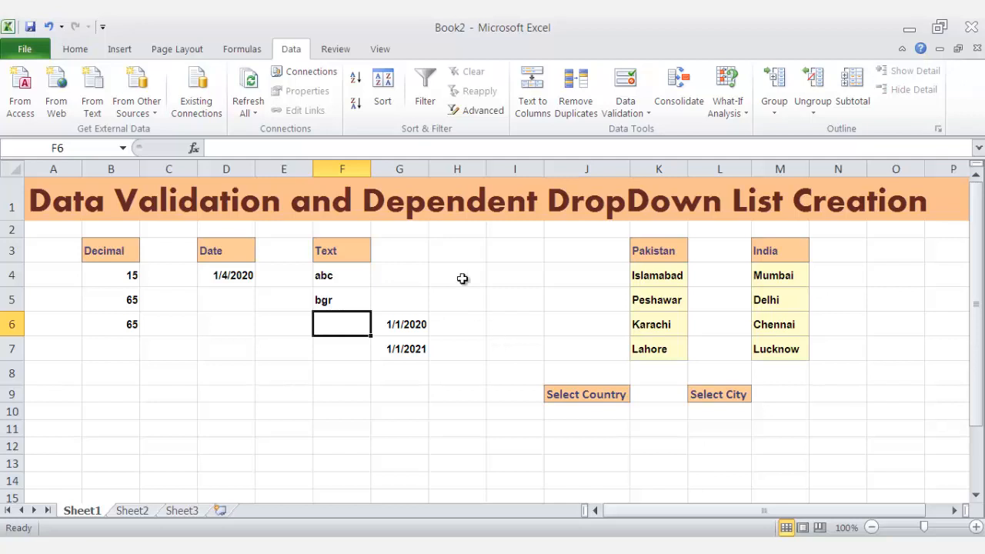
# - Review the input message, error alert, comparison and allowed data type options of cell F6's data validation, and close it without changes
pyautogui.click(641, 83)
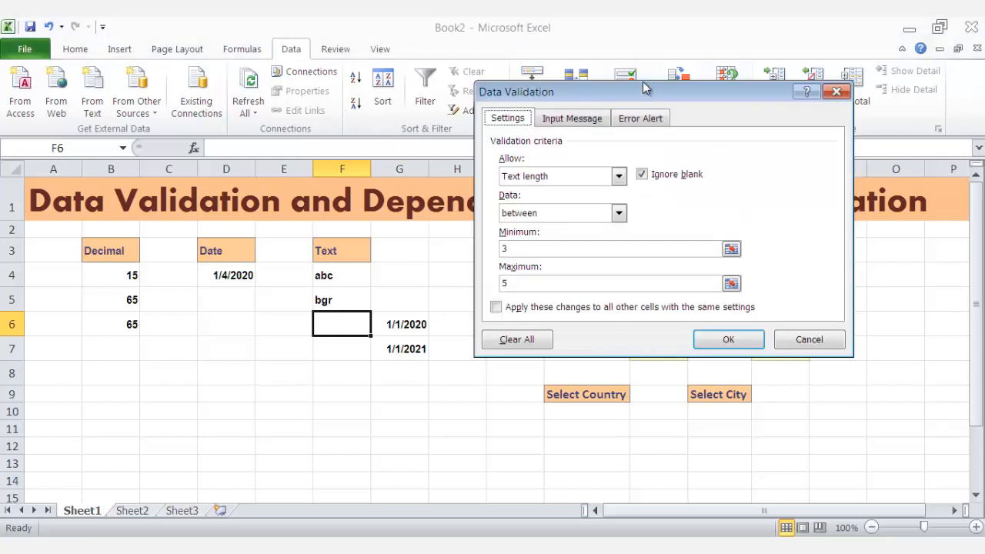
pyautogui.click(591, 123)
pyautogui.click(639, 122)
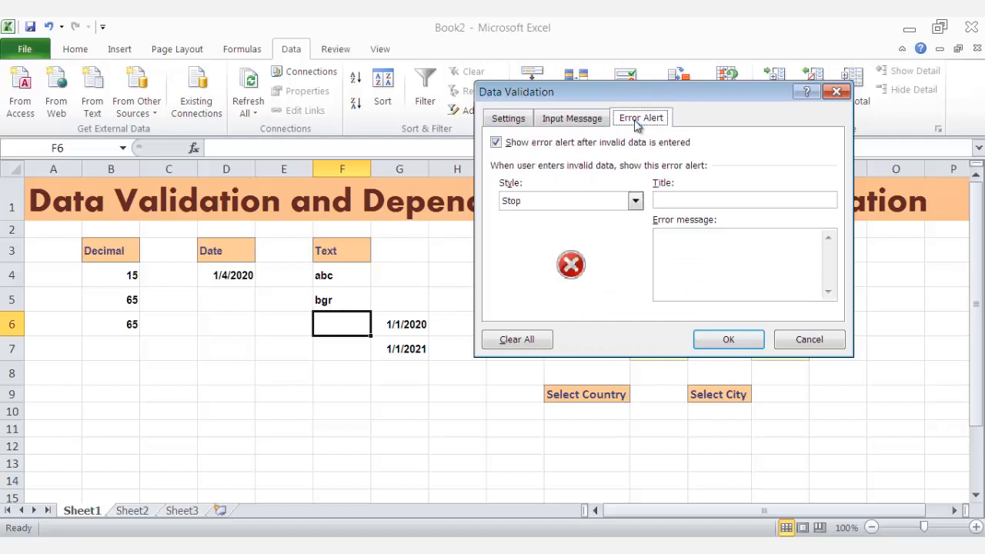
pyautogui.click(516, 117)
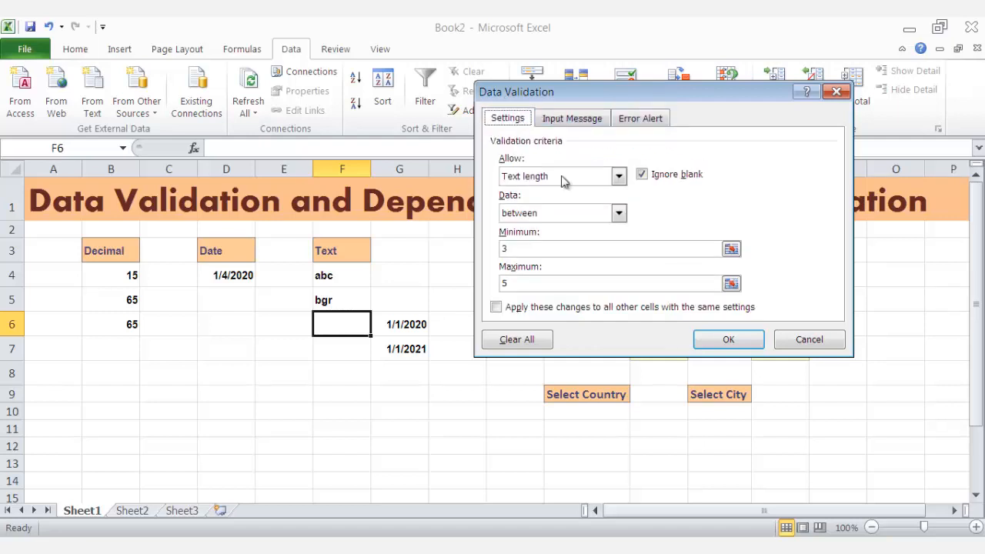
pyautogui.click(589, 217)
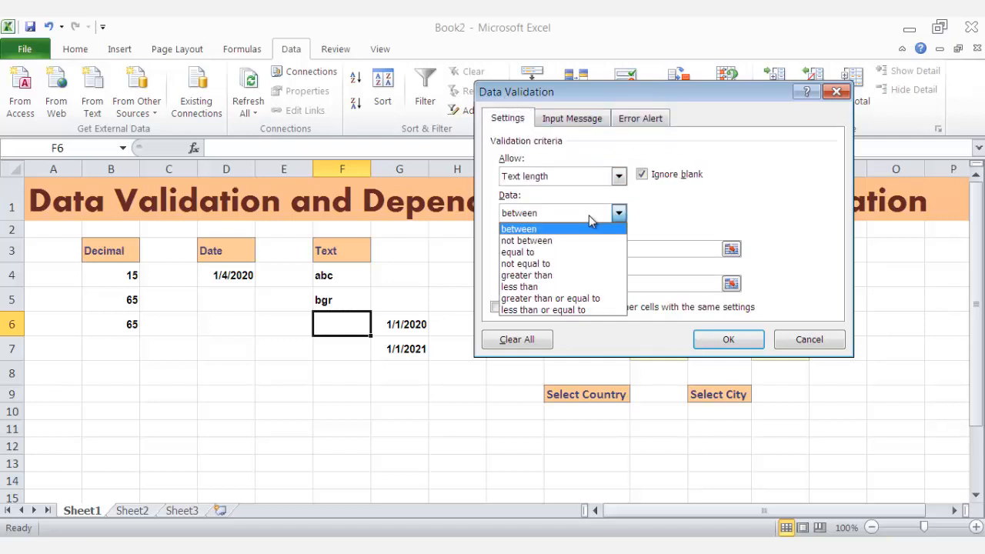
pyautogui.click(589, 215)
pyautogui.click(609, 182)
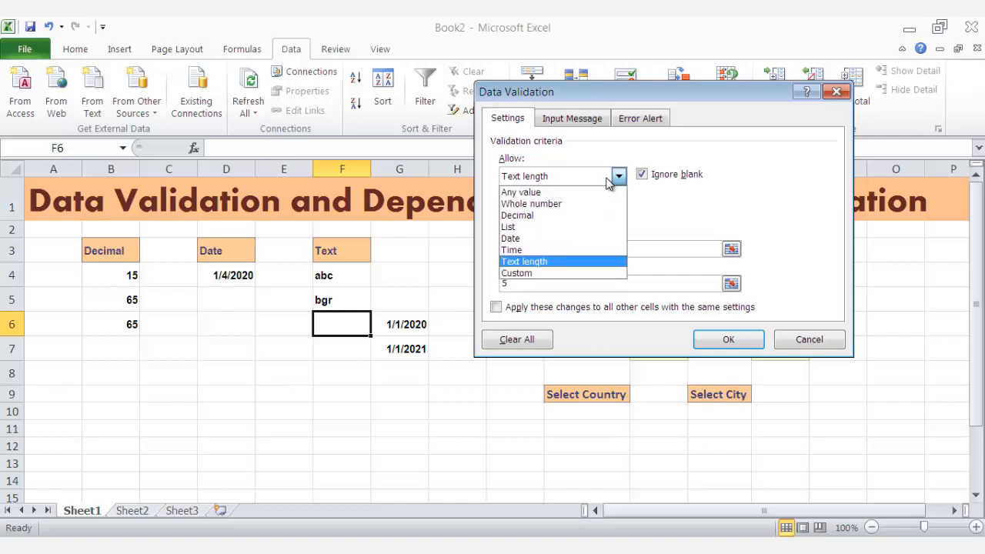
pyautogui.click(727, 209)
pyautogui.click(813, 338)
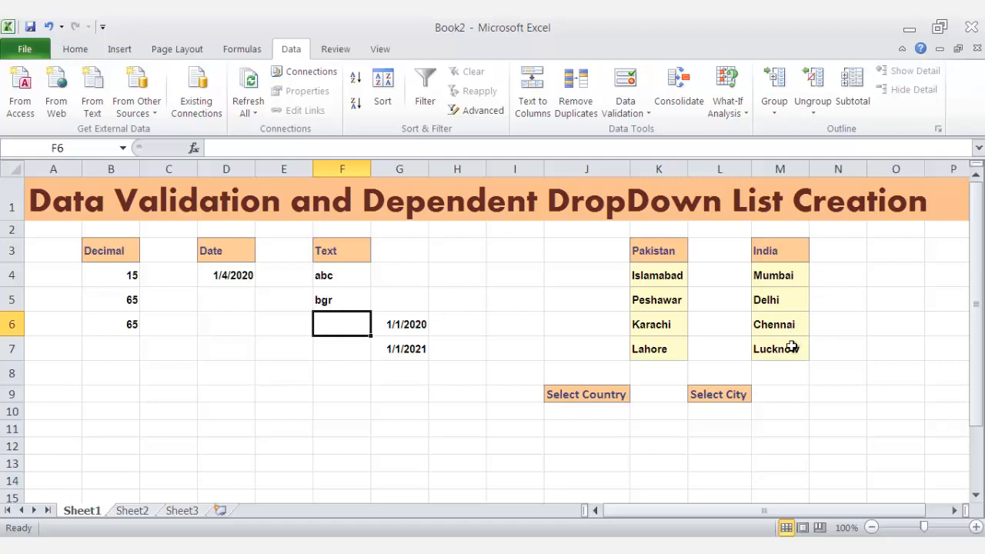
# - Examine the cells under Select Country and Select City and the city lists under Pakistan and India
pyautogui.click(605, 409)
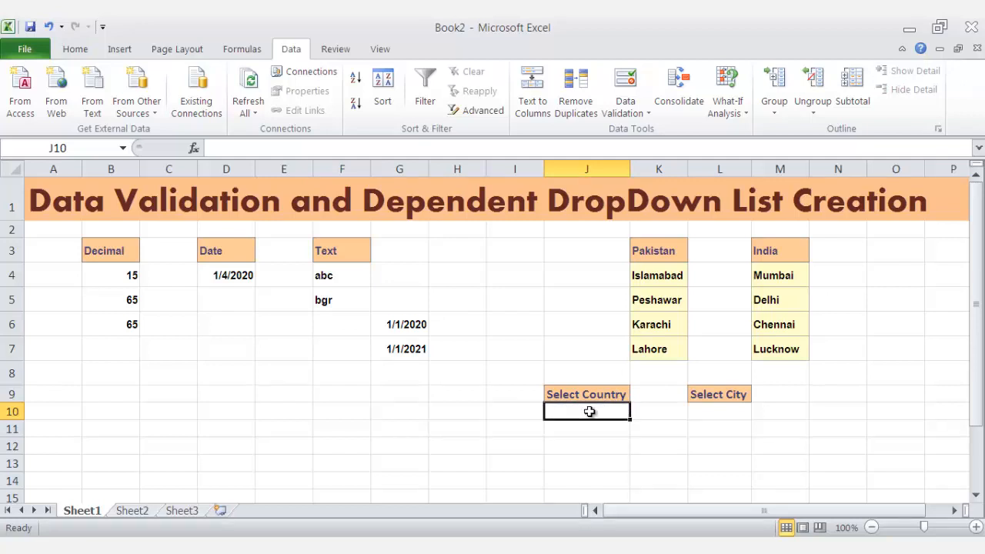
pyautogui.click(721, 406)
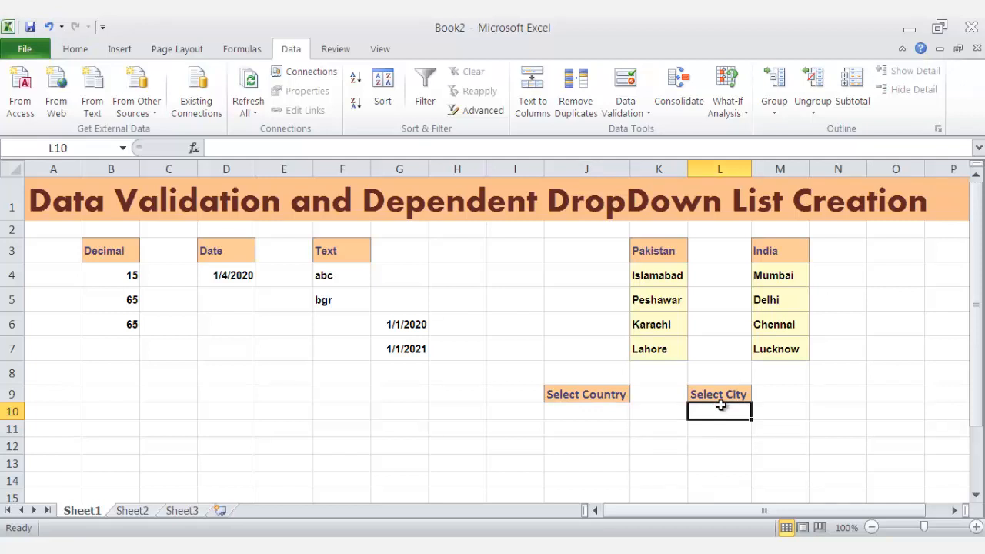
pyautogui.click(601, 408)
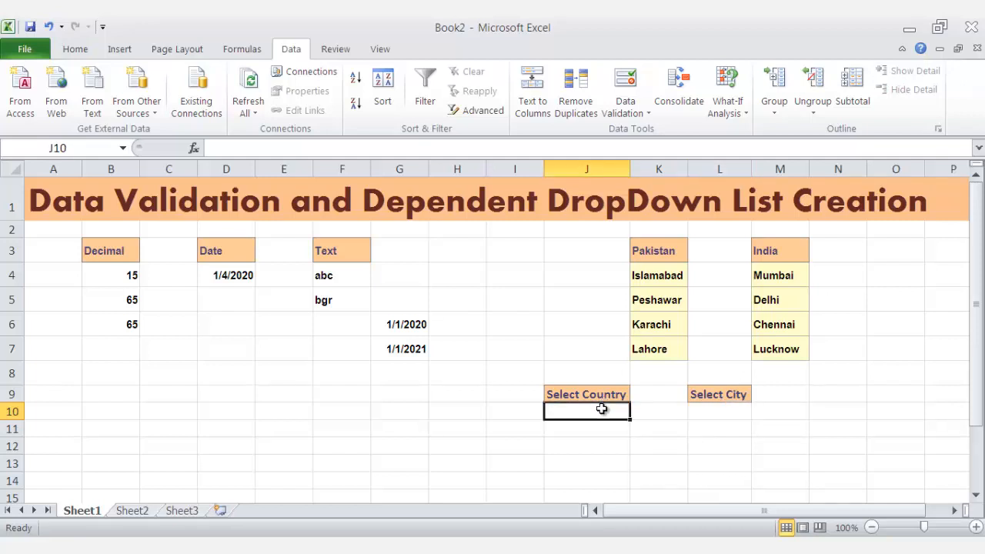
pyautogui.click(721, 409)
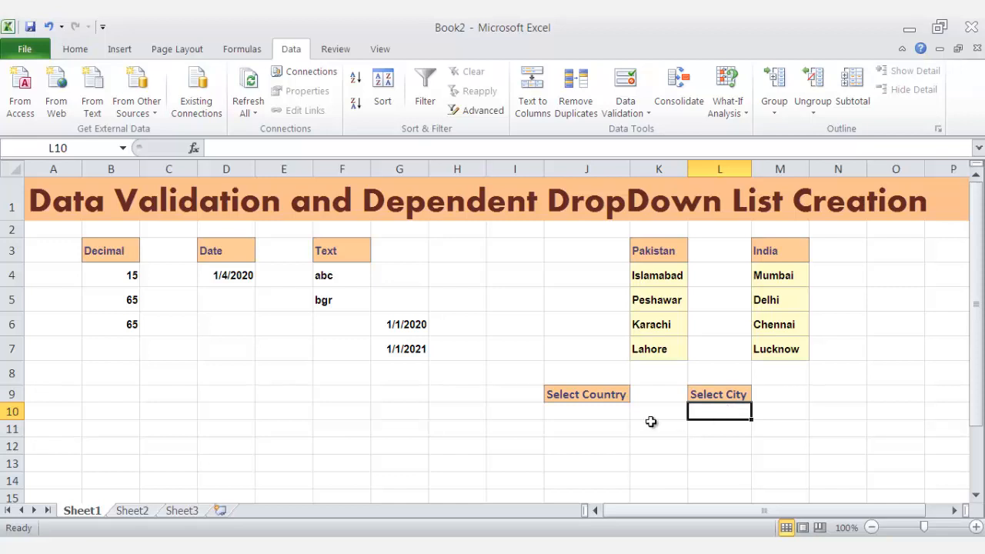
pyautogui.click(599, 412)
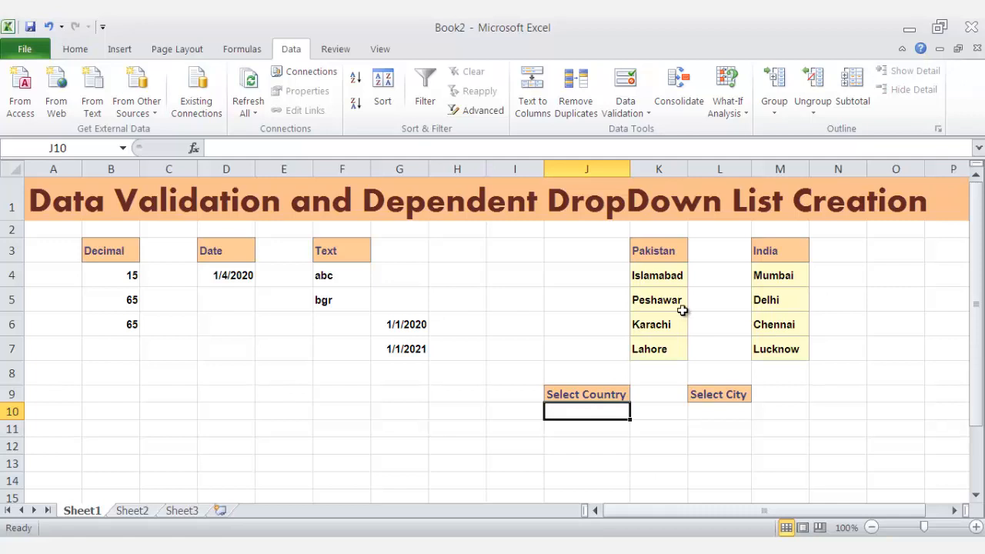
pyautogui.moveTo(668, 277); pyautogui.dragTo(671, 349)
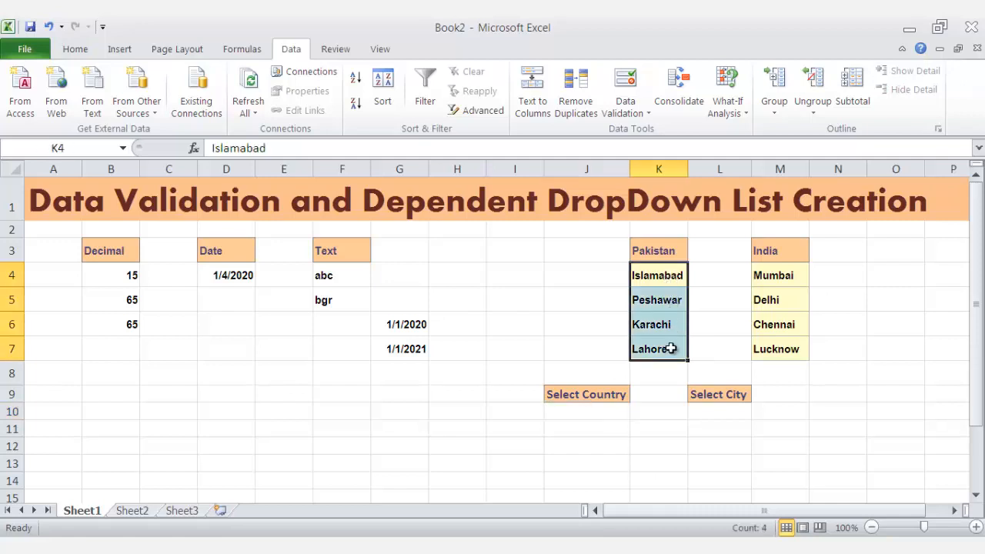
pyautogui.click(675, 250)
pyautogui.click(773, 277)
pyautogui.moveTo(774, 277); pyautogui.dragTo(780, 346)
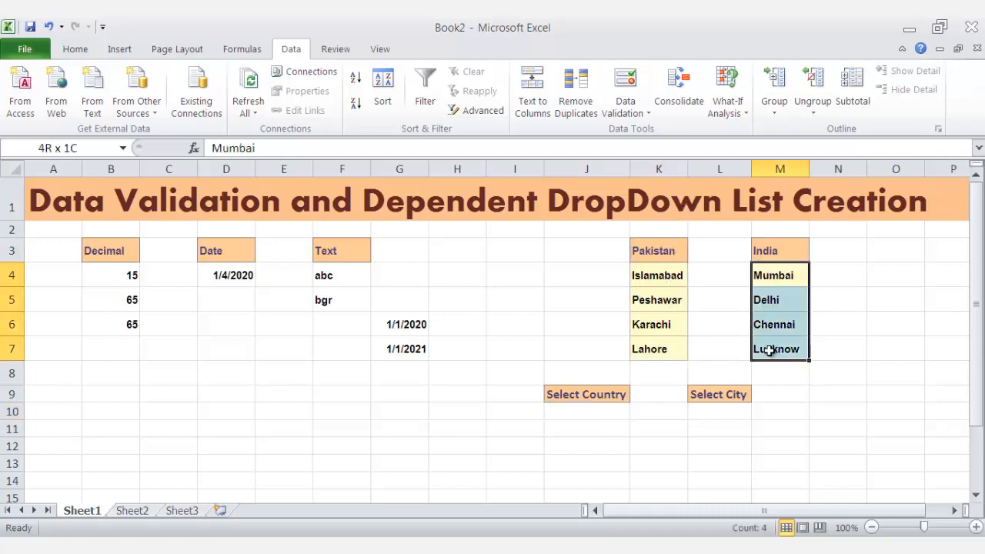
pyautogui.click(781, 251)
pyautogui.click(722, 289)
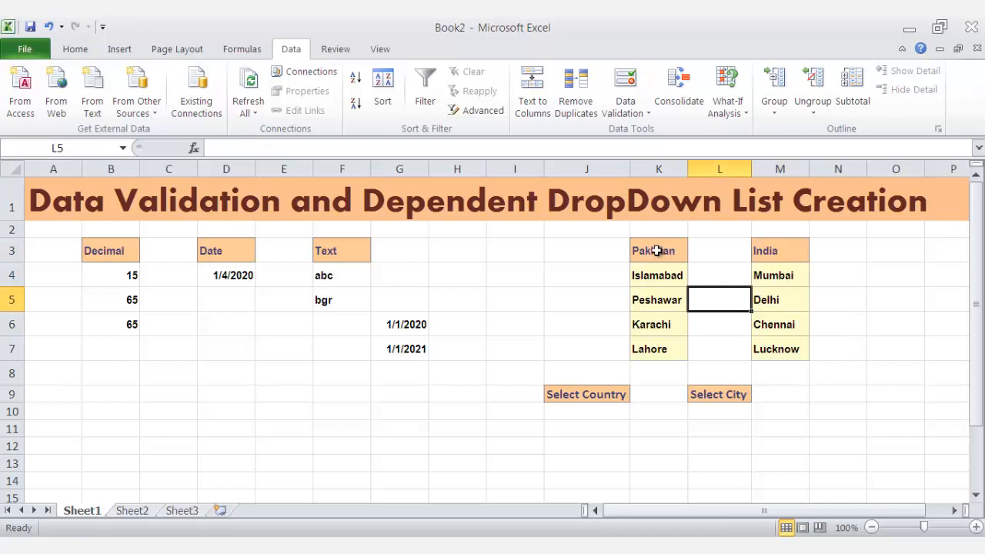
# - Create named ranges from the selection K3:K7 and M3:M7, using the top row values Pakistan and India as names
pyautogui.moveTo(654, 256); pyautogui.dragTo(663, 346)
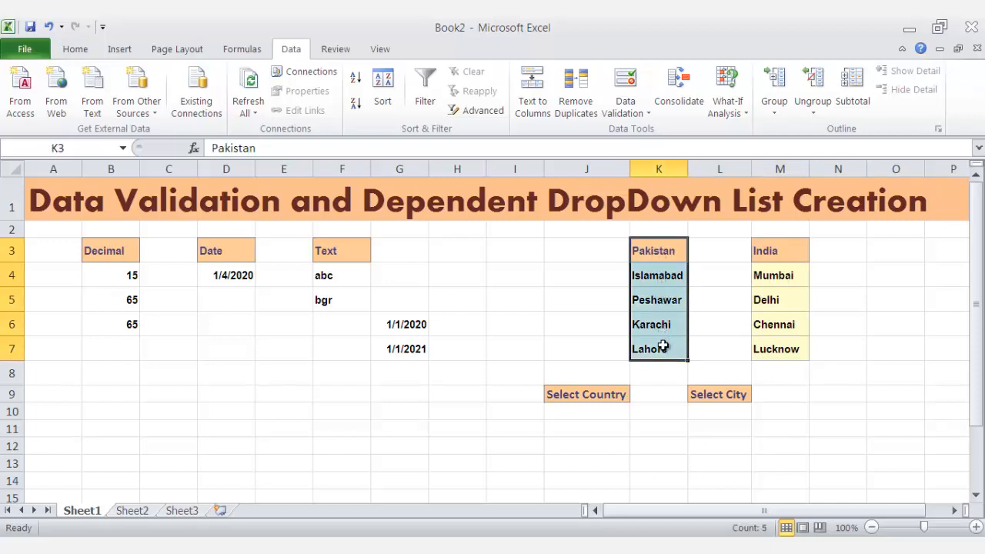
pyautogui.keyDown('ctrl'); pyautogui.moveTo(772, 254); pyautogui.dragTo(782, 353); pyautogui.keyUp('ctrl')
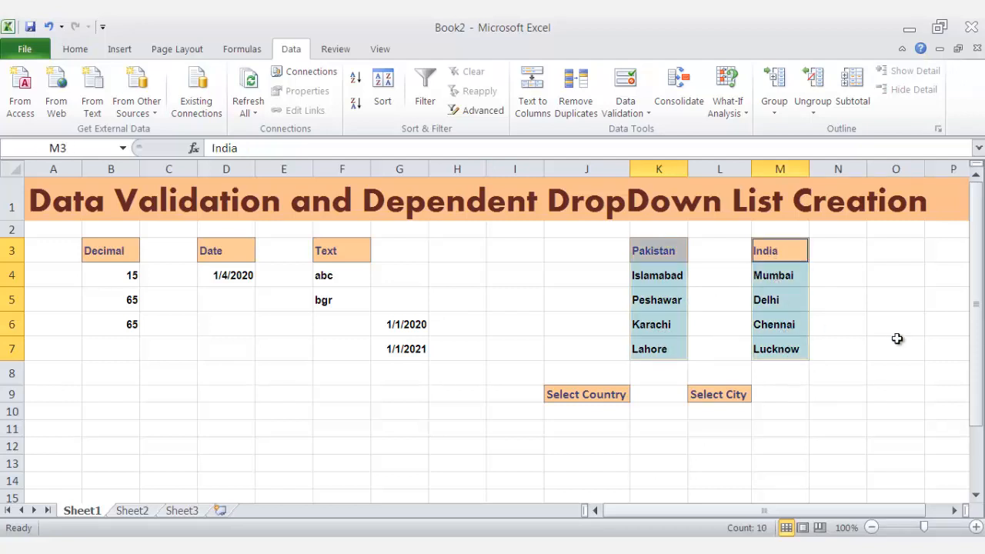
pyautogui.click(242, 50)
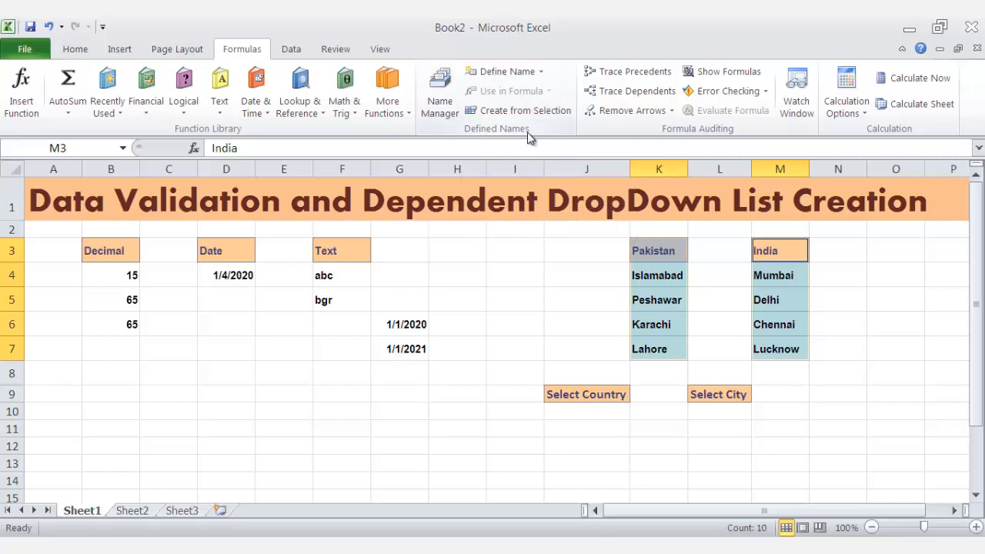
pyautogui.click(546, 113)
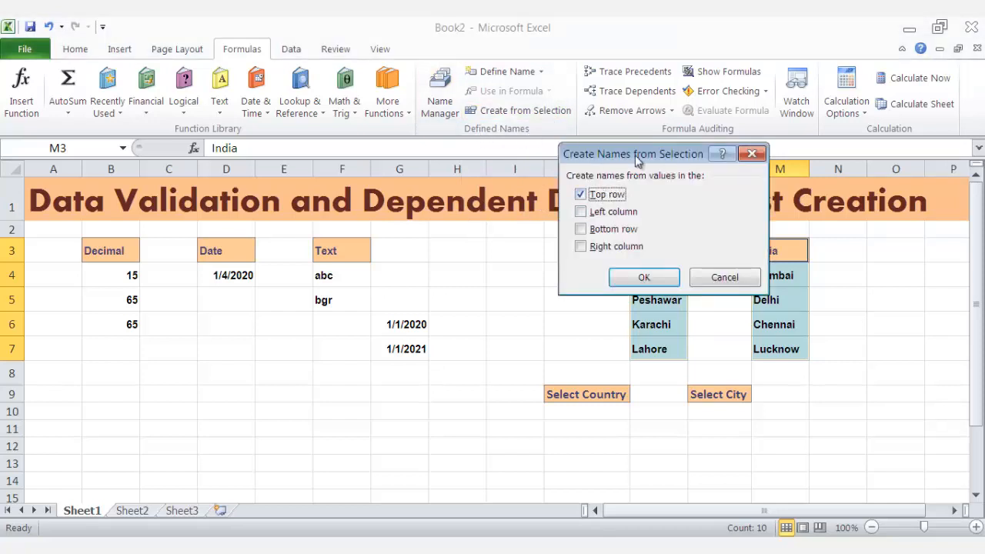
pyautogui.moveTo(636, 155); pyautogui.dragTo(649, 94)
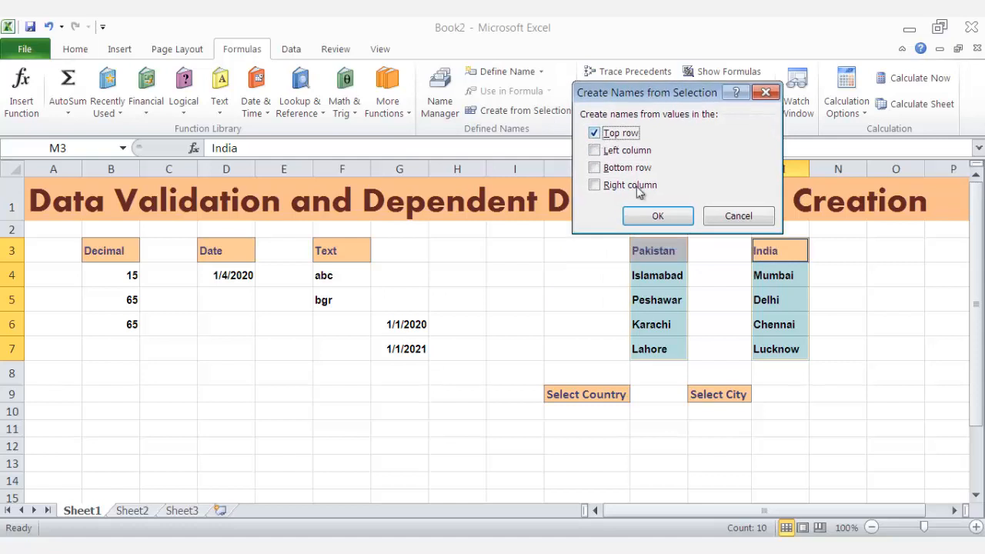
pyautogui.click(659, 215)
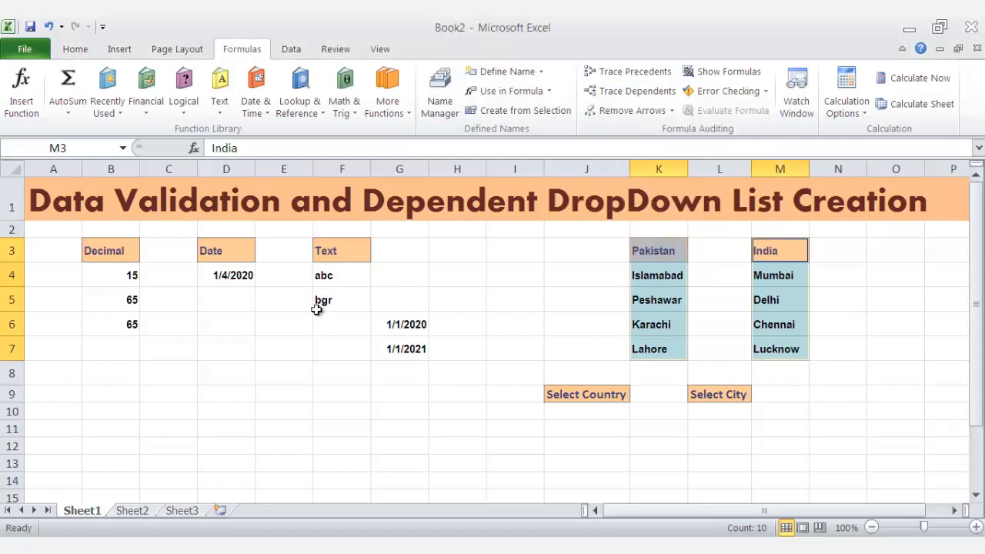
# - Check which cells the named ranges India and Pakistan cover by jumping to each of them
pyautogui.click(600, 356)
pyautogui.click(513, 303)
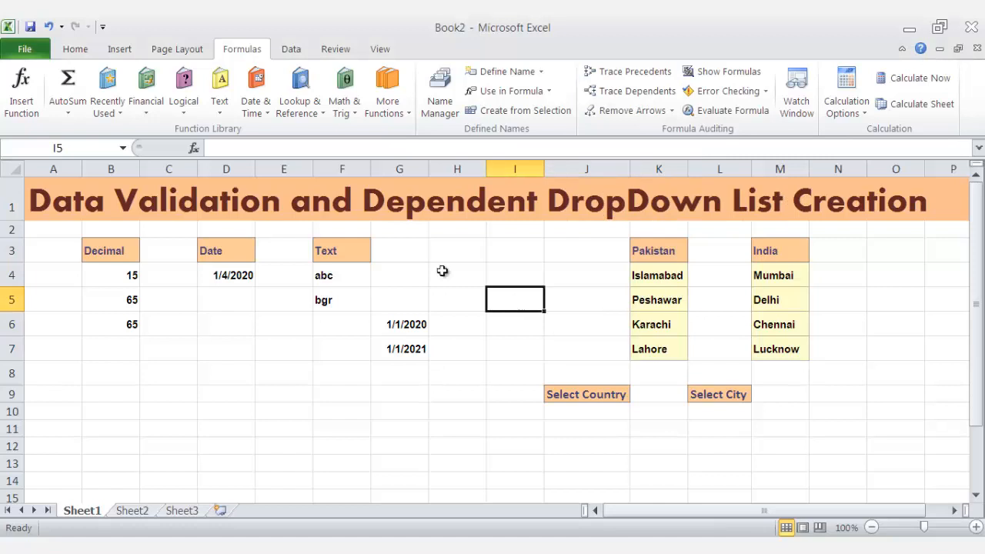
pyautogui.click(123, 148)
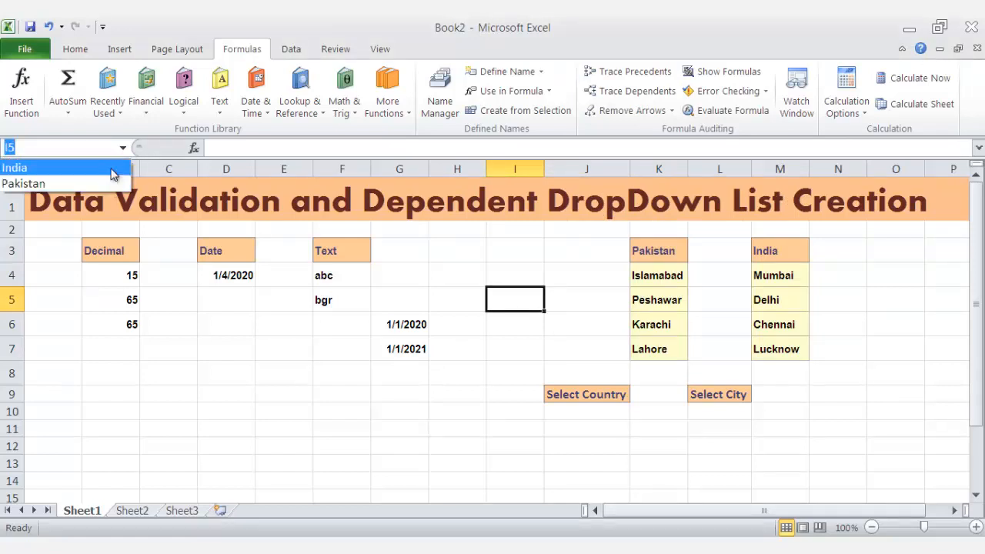
pyautogui.click(112, 168)
pyautogui.click(123, 148)
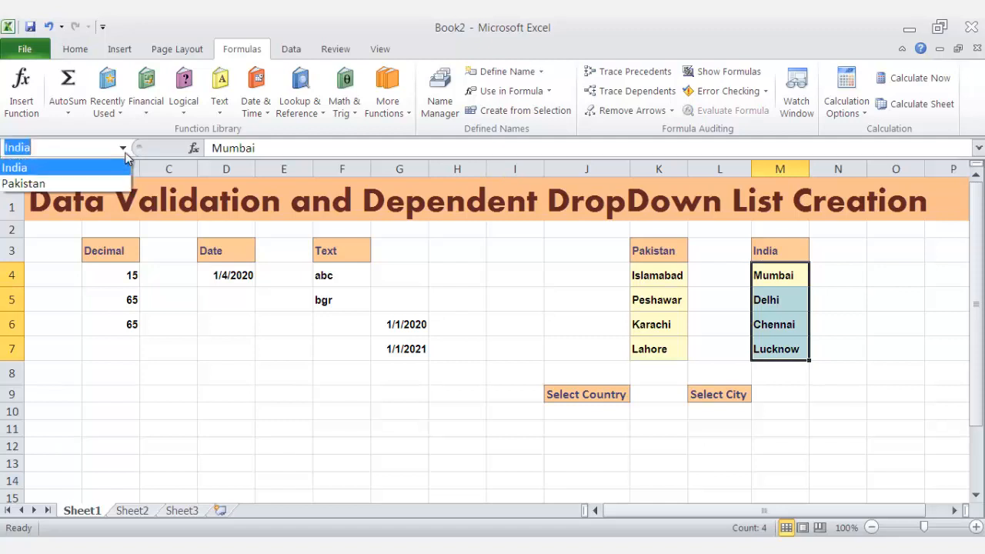
pyautogui.click(116, 183)
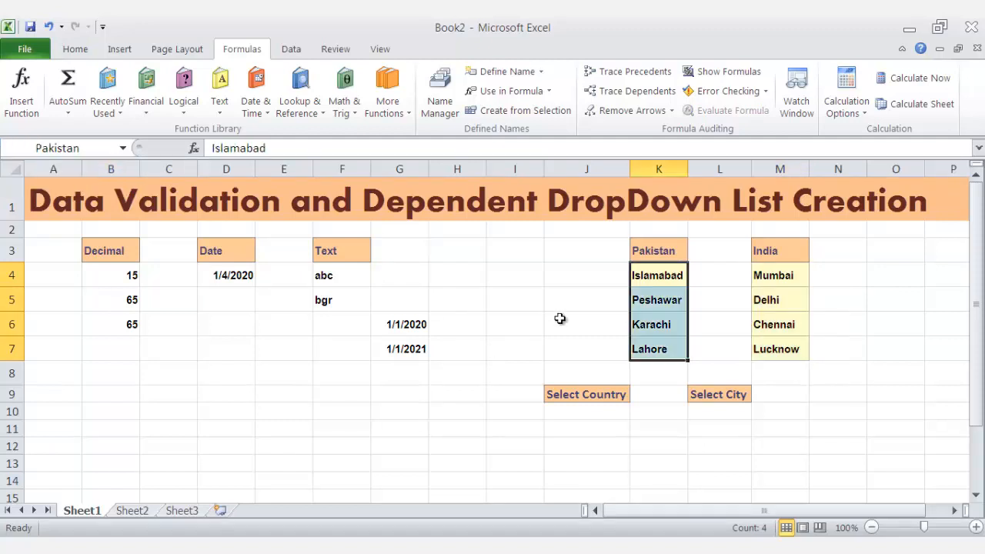
pyautogui.click(701, 280)
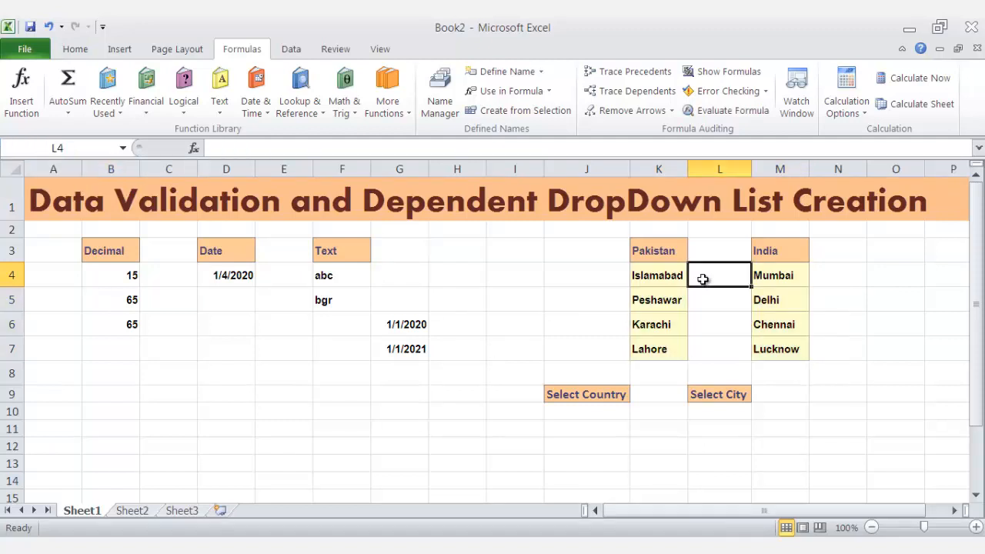
# - Start a data validation rule for cell J10 under Select Country and set it to allow a List
pyautogui.click(606, 413)
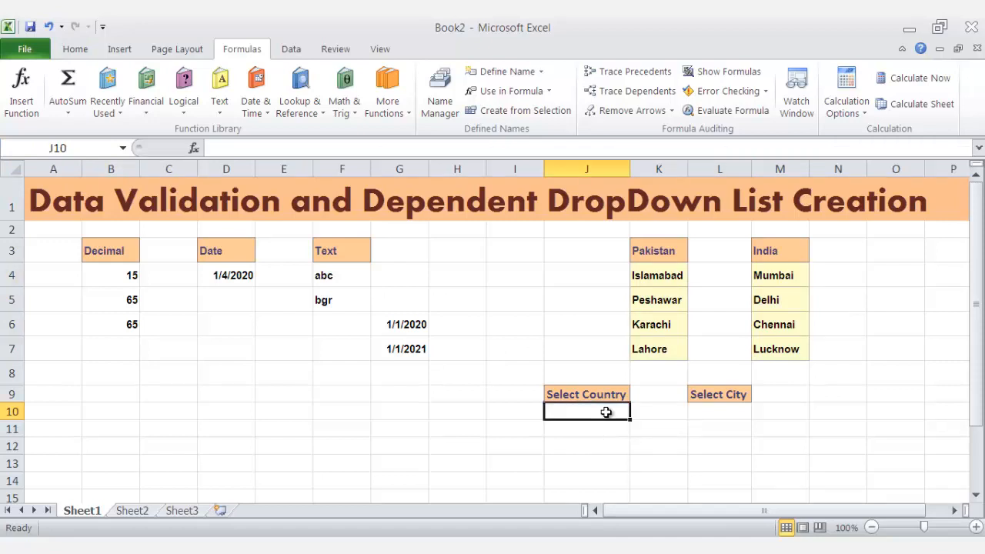
pyautogui.click(292, 54)
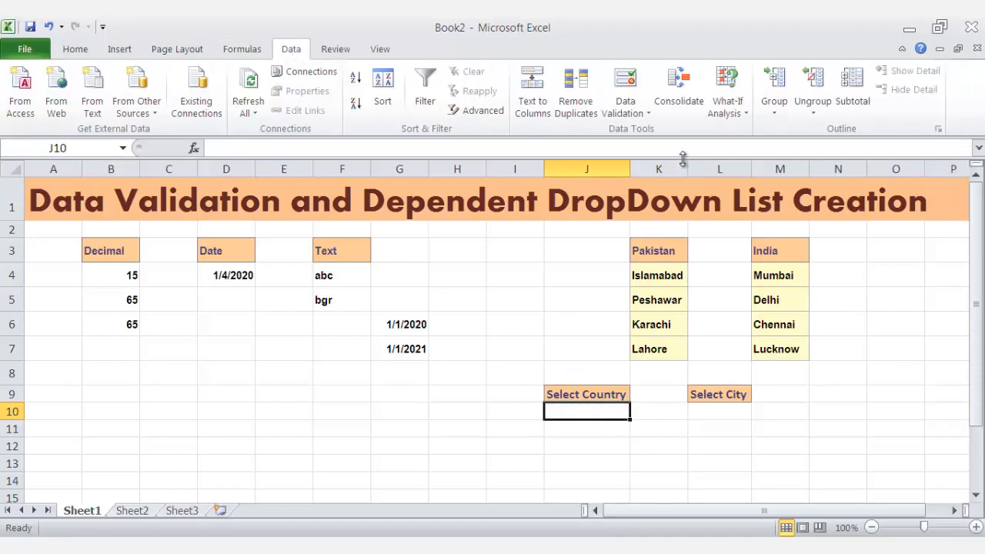
pyautogui.click(627, 96)
pyautogui.click(631, 116)
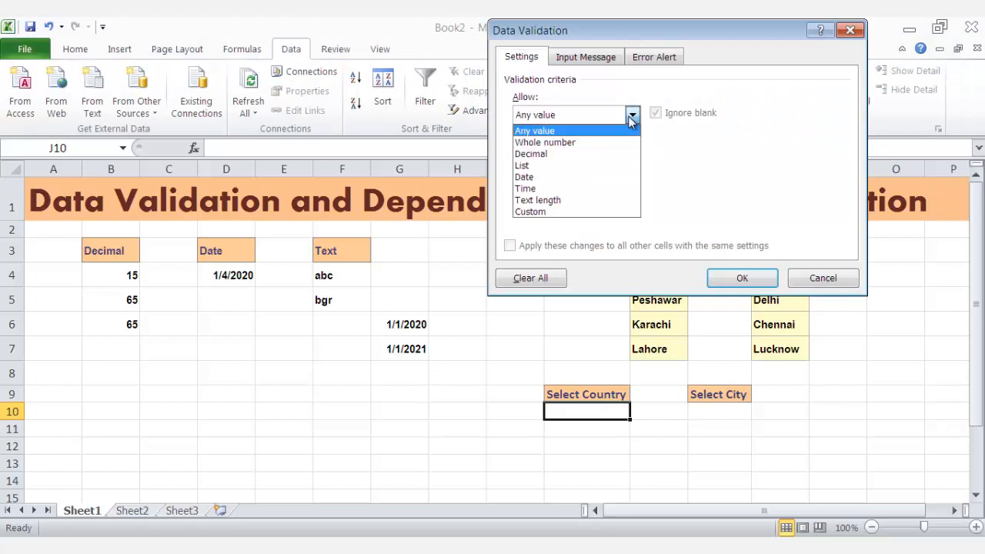
pyautogui.click(606, 166)
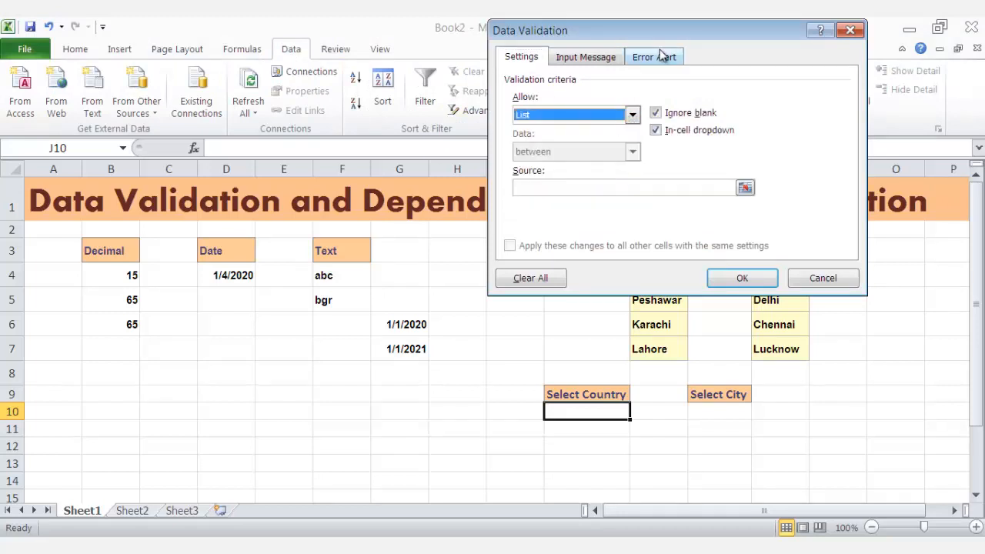
pyautogui.moveTo(645, 37); pyautogui.dragTo(317, 90)
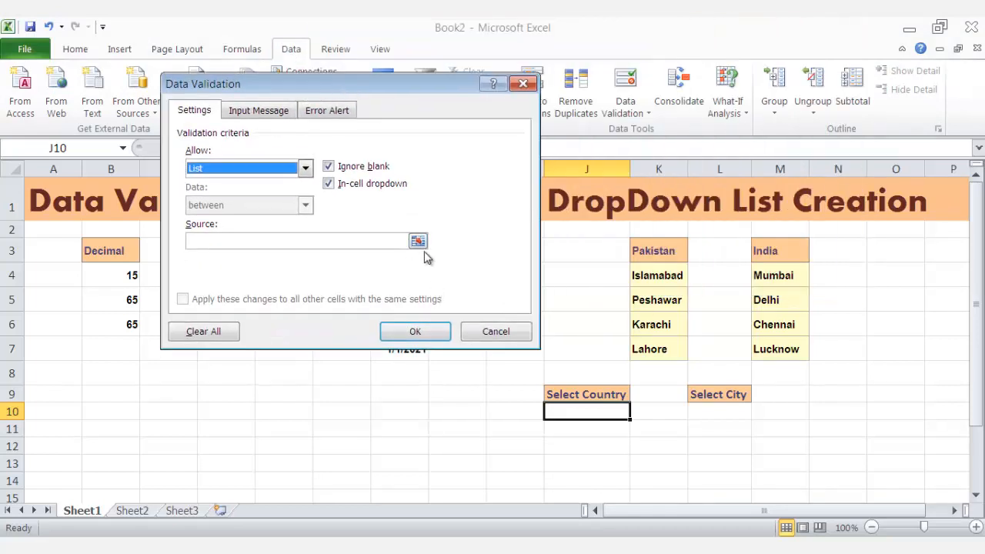
# - Try to use the two header cells K3 and M3 as the source of J10's validation list
pyautogui.click(418, 241)
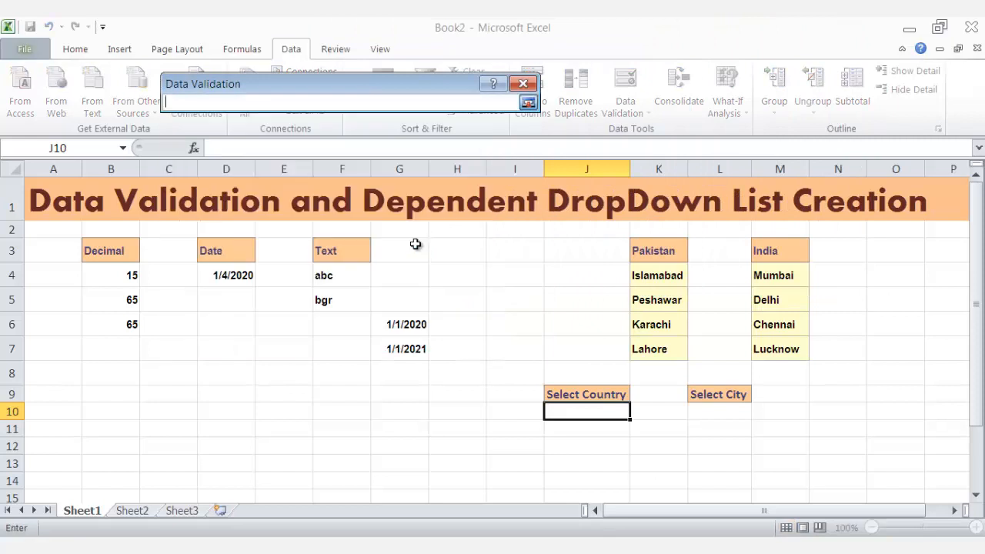
pyautogui.click(669, 257)
pyautogui.keyDown('ctrl'); pyautogui.click(761, 255); pyautogui.keyUp('ctrl')
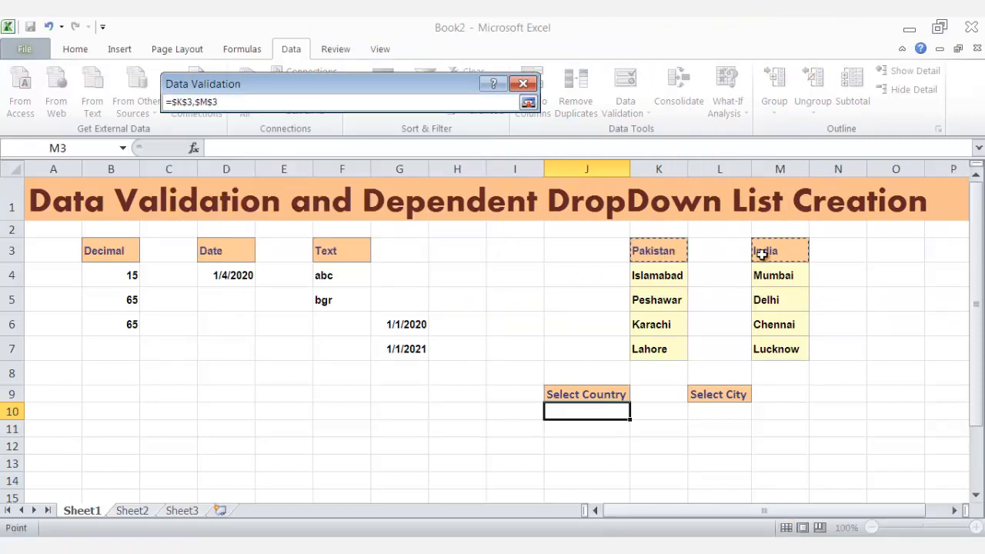
pyautogui.press('Return')
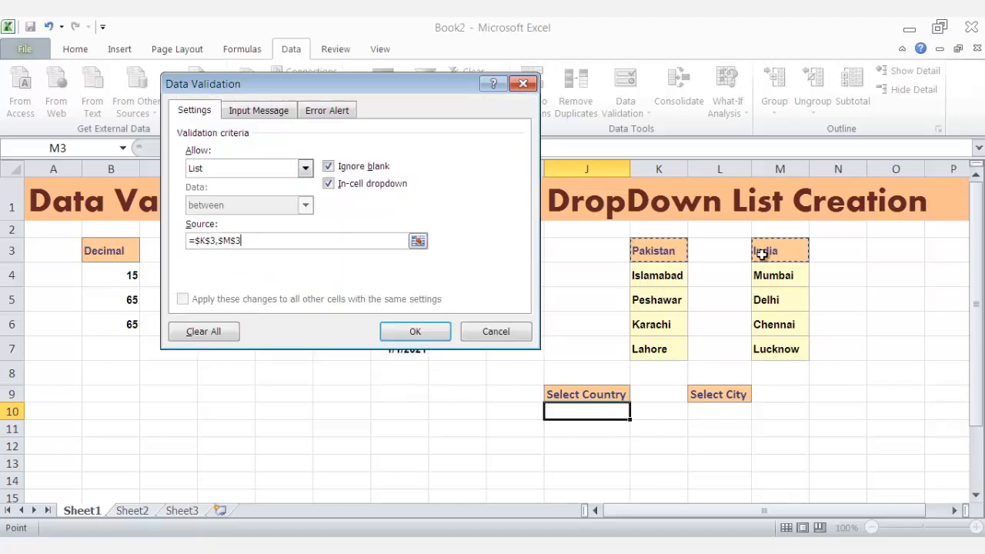
pyautogui.click(414, 329)
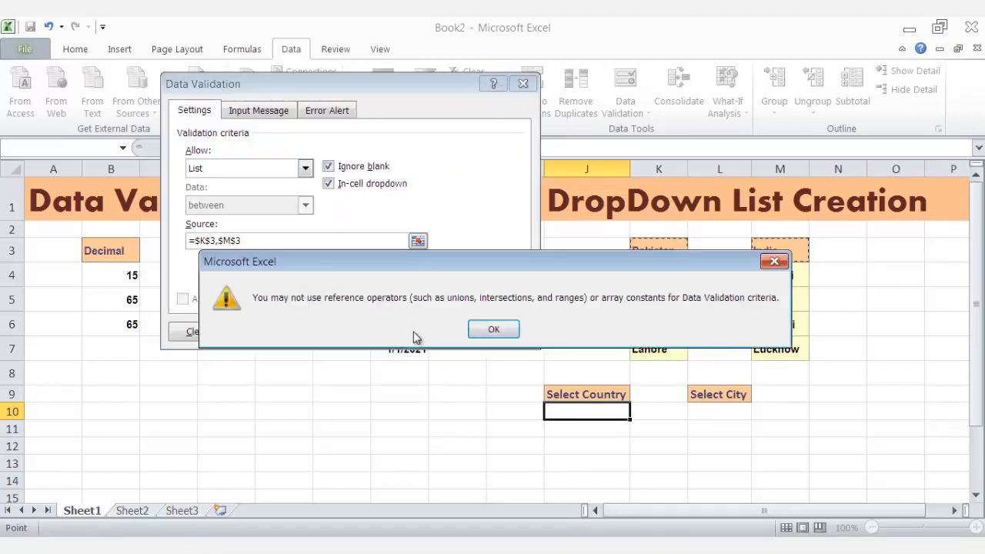
pyautogui.click(495, 330)
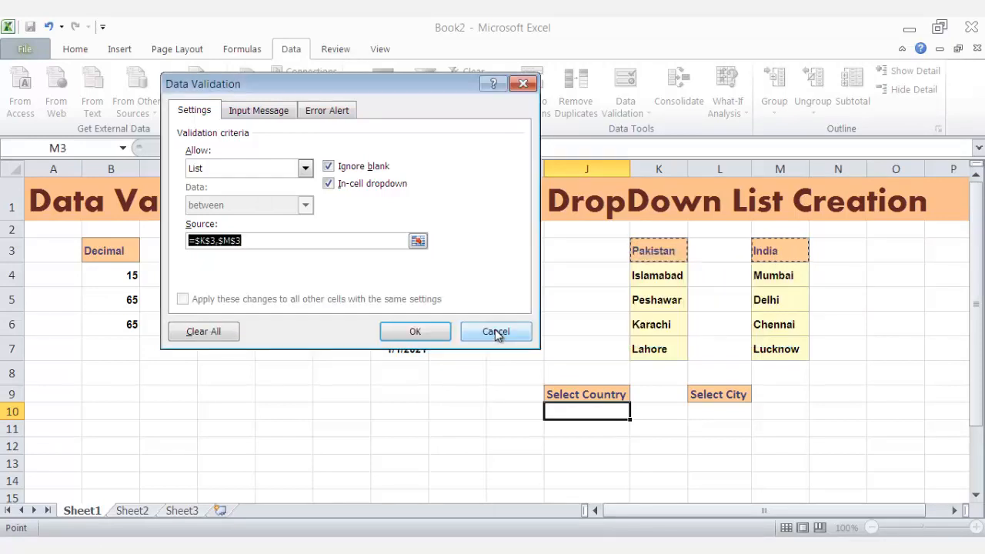
# - Replace the list source for J10 with Pakistan,India and apply the validation rule
pyautogui.click(250, 241)
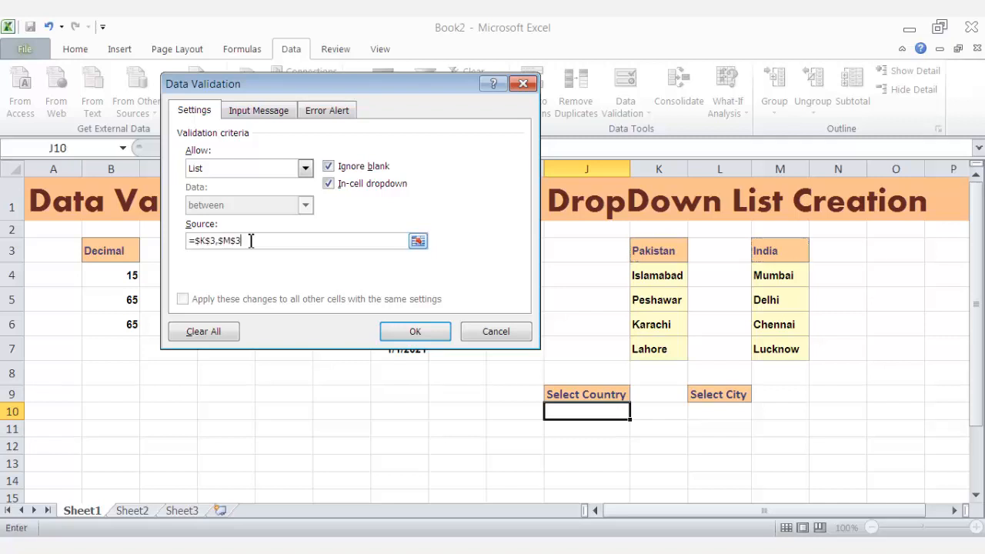
pyautogui.press('BackSpace')
pyautogui.press('BackSpace')
pyautogui.press('BackSpace')
pyautogui.press('BackSpace')
pyautogui.press('BackSpace')
pyautogui.press('BackSpace')
pyautogui.press('BackSpace')
pyautogui.press('BackSpace')
pyautogui.press('BackSpace')
pyautogui.press('BackSpace')
pyautogui.write('Pakistan,India')
pyautogui.click(438, 332)
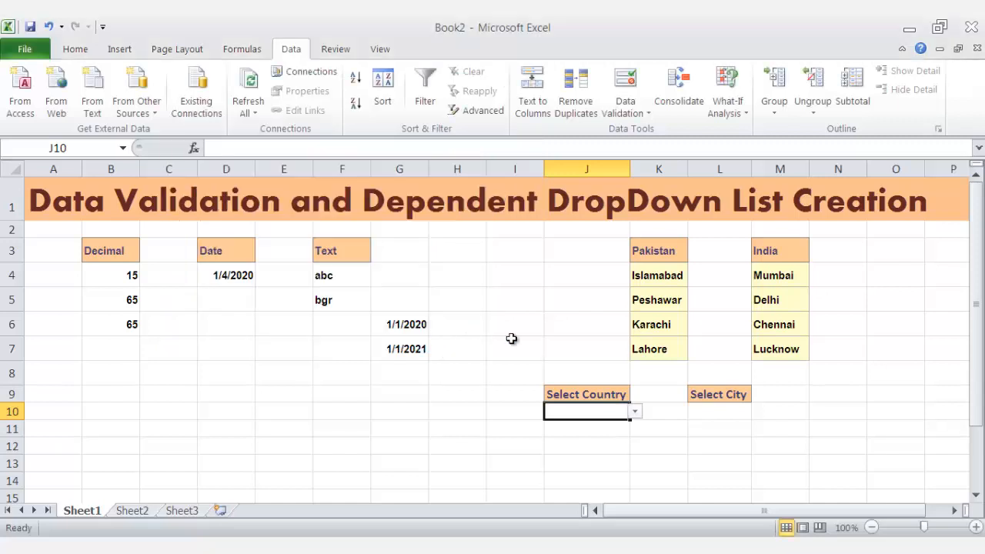
# - Test the country drop-down in J10 by choosing Pakistan and then India
pyautogui.click(635, 412)
pyautogui.click(616, 426)
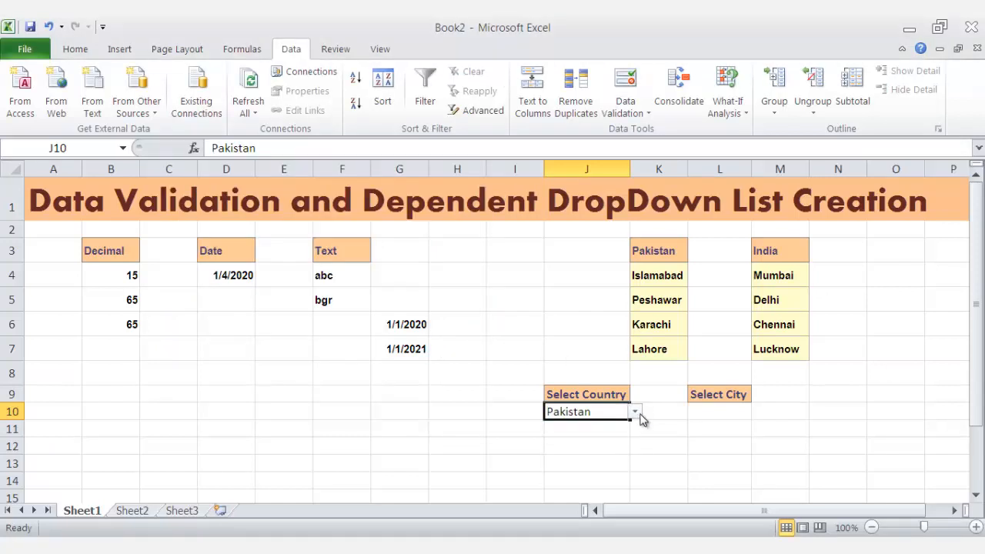
pyautogui.click(636, 413)
pyautogui.click(630, 437)
pyautogui.click(636, 413)
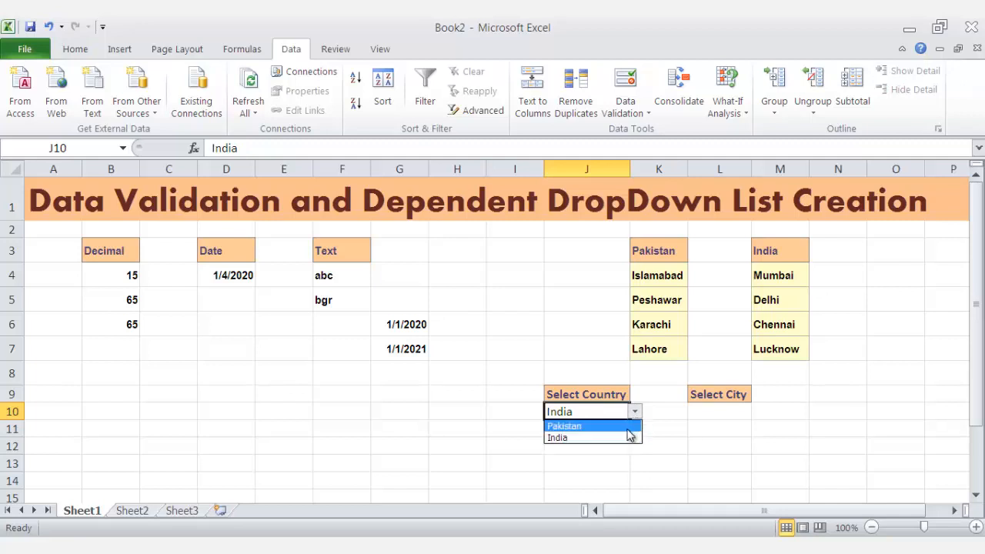
pyautogui.click(720, 445)
pyautogui.click(609, 412)
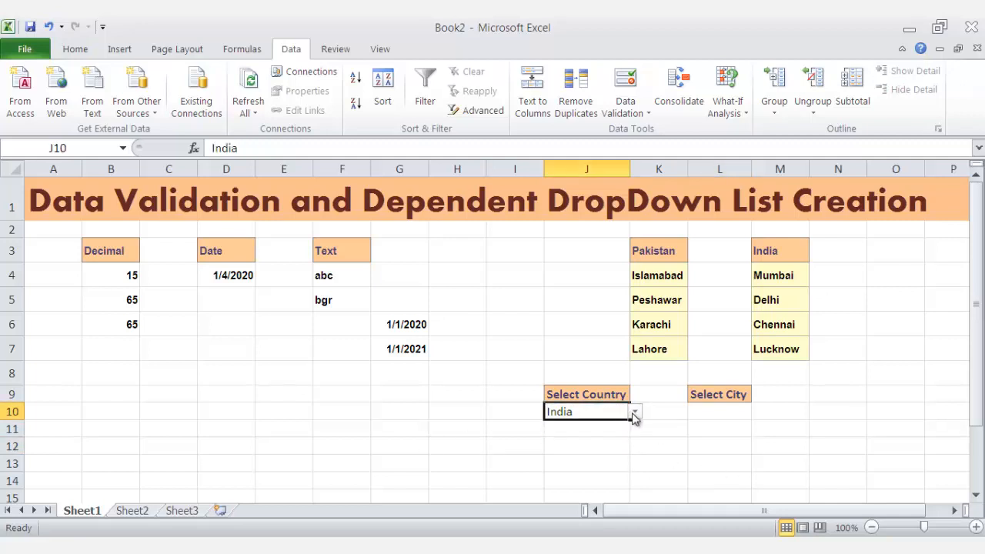
# - Switch the Select Country value to Pakistan and back to India, and check the choices again
pyautogui.click(635, 412)
pyautogui.click(618, 427)
pyautogui.click(633, 413)
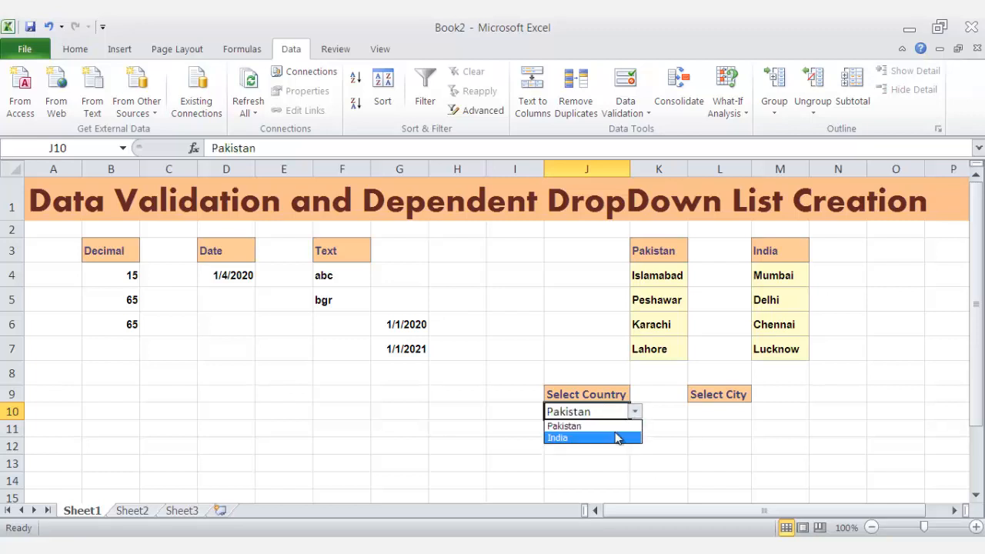
pyautogui.click(622, 438)
pyautogui.click(714, 410)
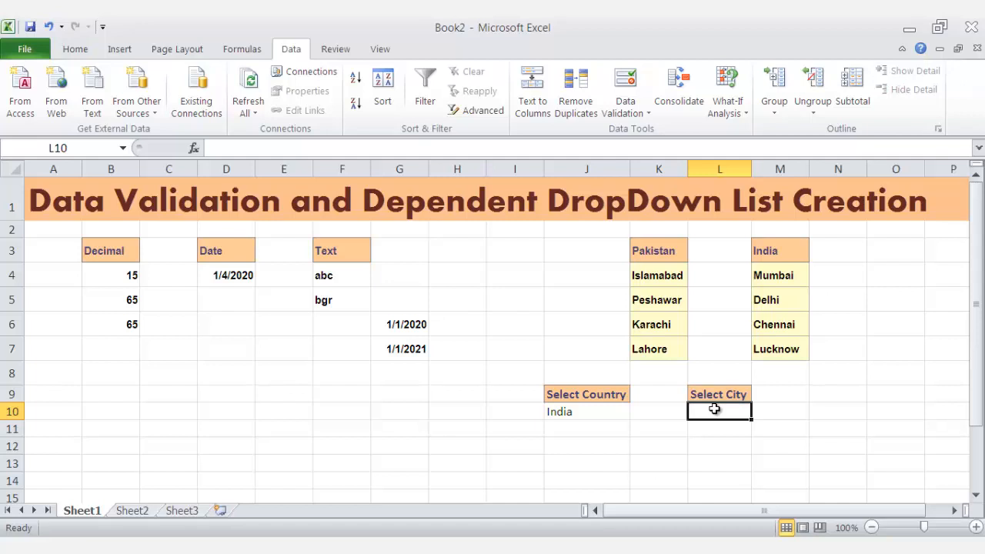
pyautogui.click(579, 412)
pyautogui.click(634, 413)
pyautogui.click(620, 434)
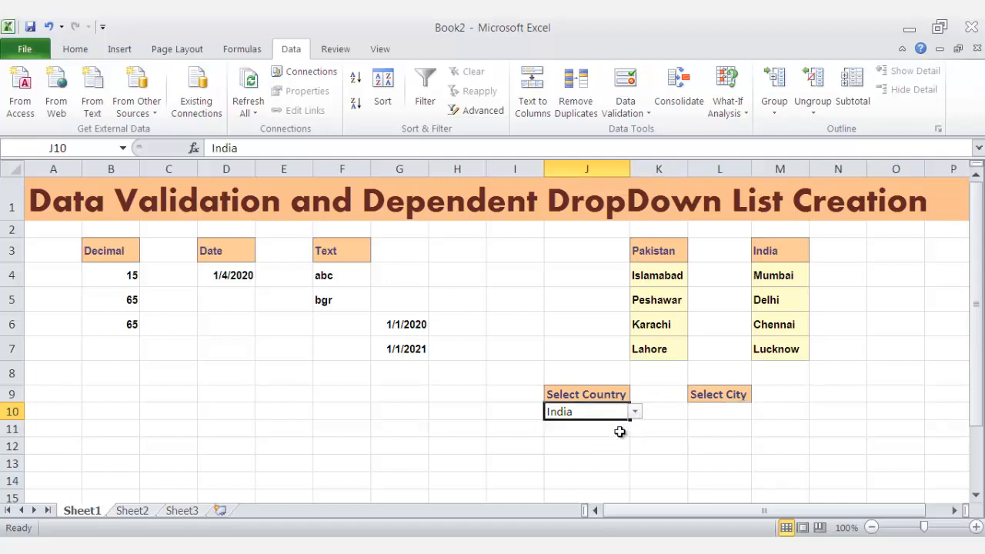
# - Add a List validation to cell L10 under Select City with the source =indirect($J$10)
pyautogui.click(737, 411)
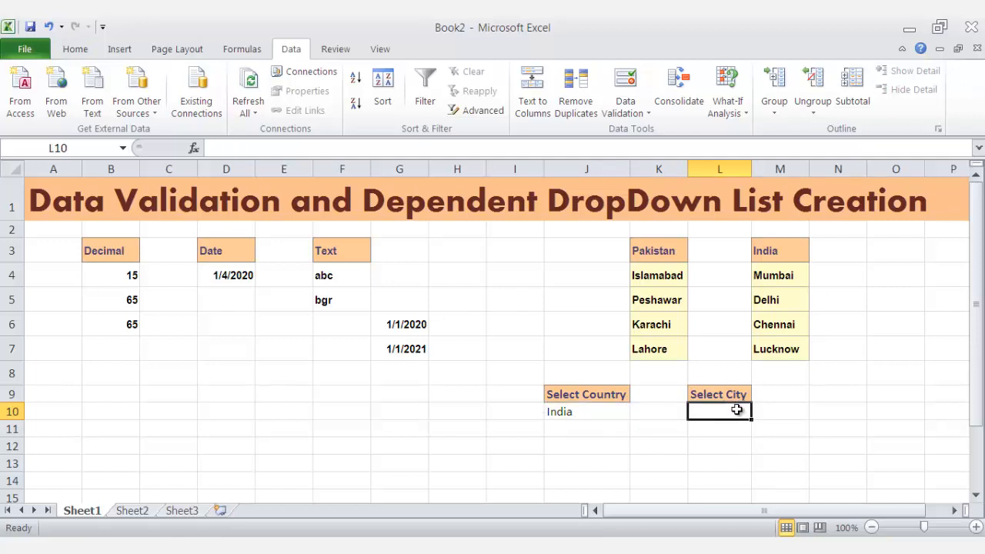
pyautogui.click(626, 98)
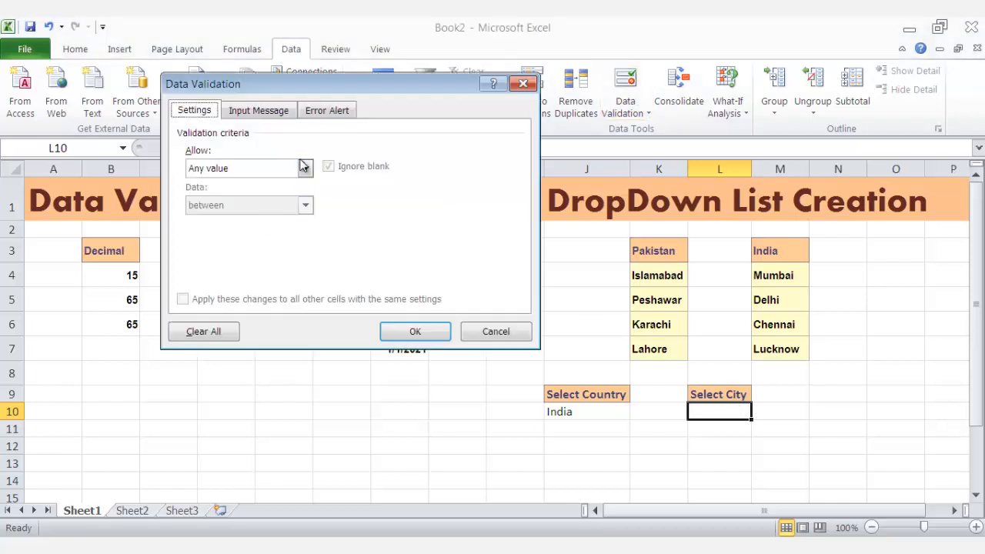
pyautogui.click(305, 168)
pyautogui.click(246, 221)
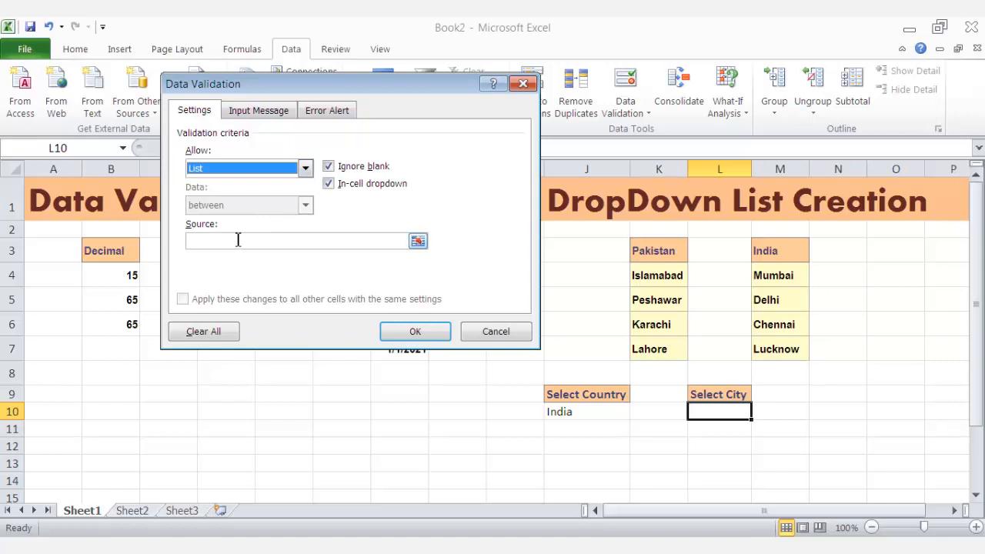
pyautogui.click(238, 241)
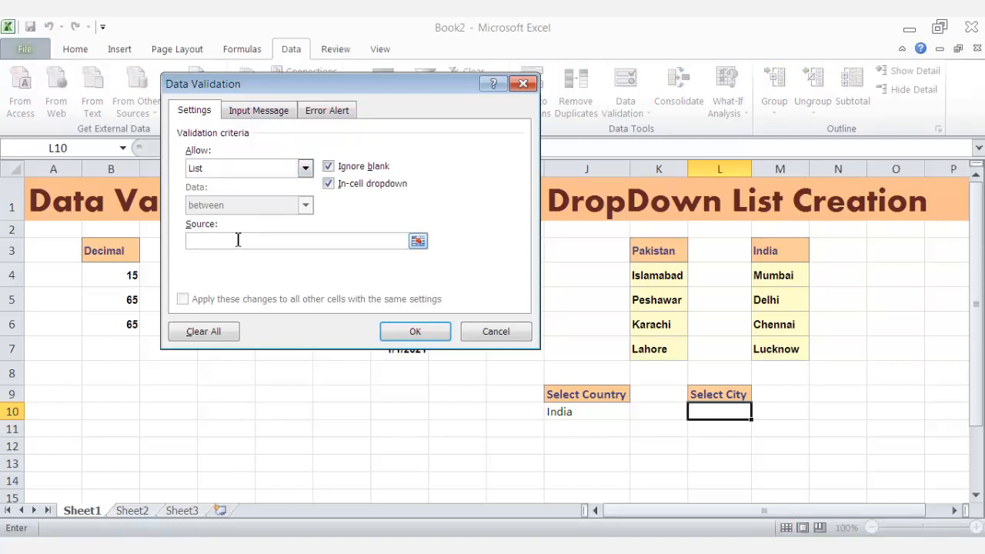
pyautogui.write('=indirect(')
pyautogui.click(580, 412)
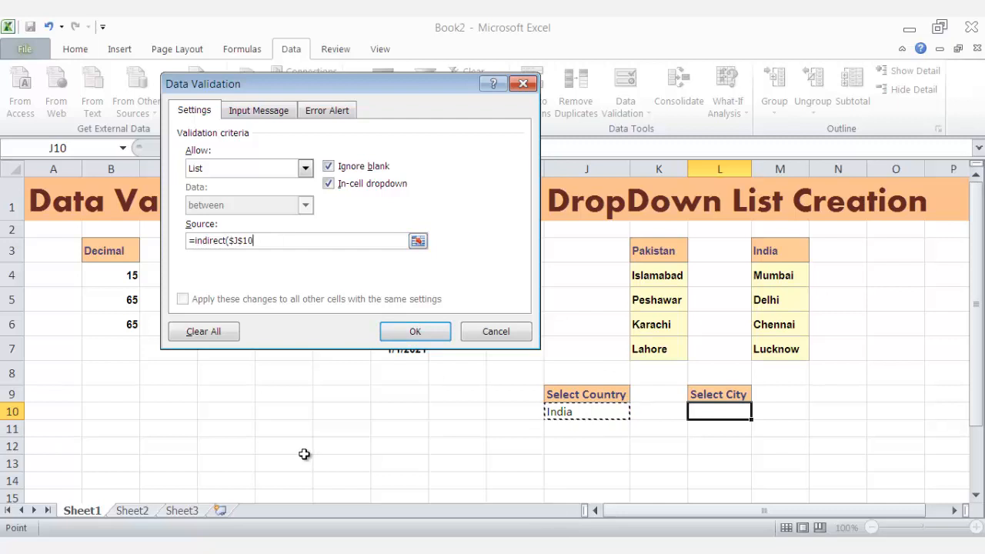
pyautogui.write(')')
pyautogui.click(413, 333)
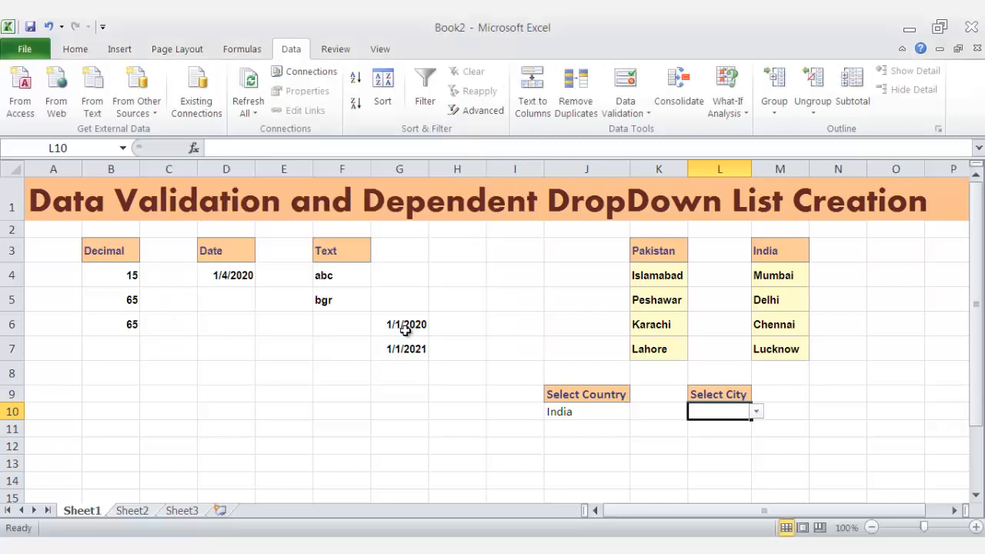
# - View the city list in L10 for India, change the country in J10 to Pakistan, and view the city list again
pyautogui.click(758, 411)
pyautogui.click(758, 411)
pyautogui.click(575, 414)
pyautogui.click(635, 412)
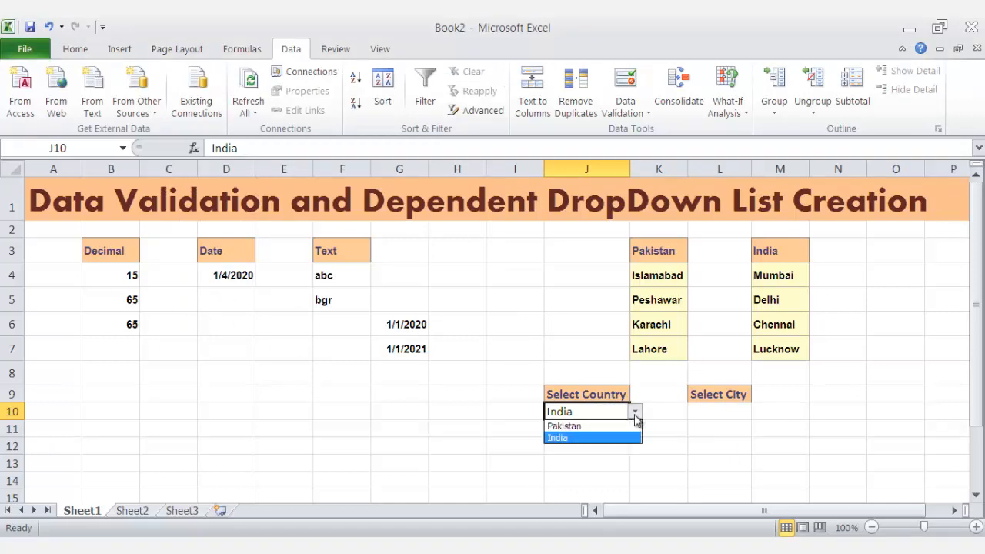
pyautogui.click(607, 428)
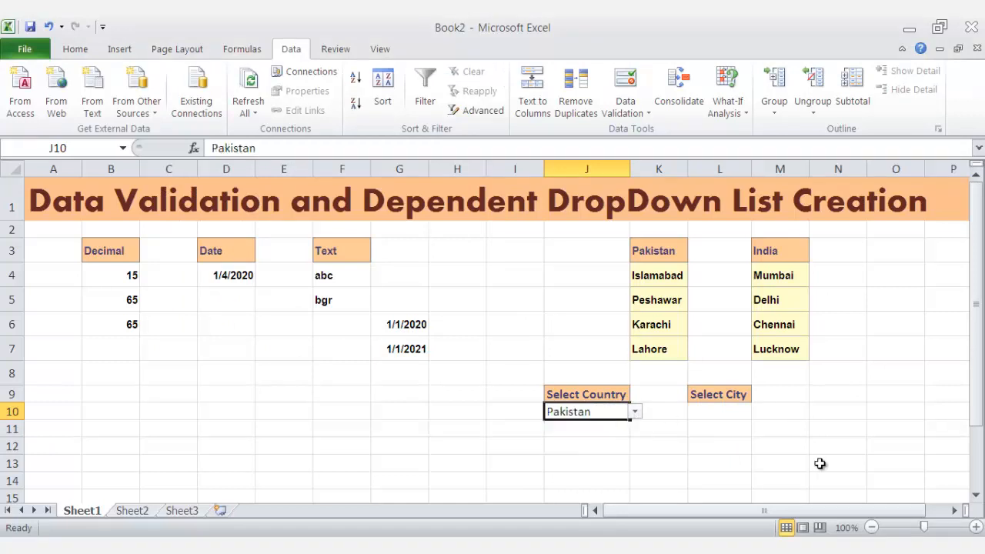
pyautogui.click(737, 415)
pyautogui.click(758, 414)
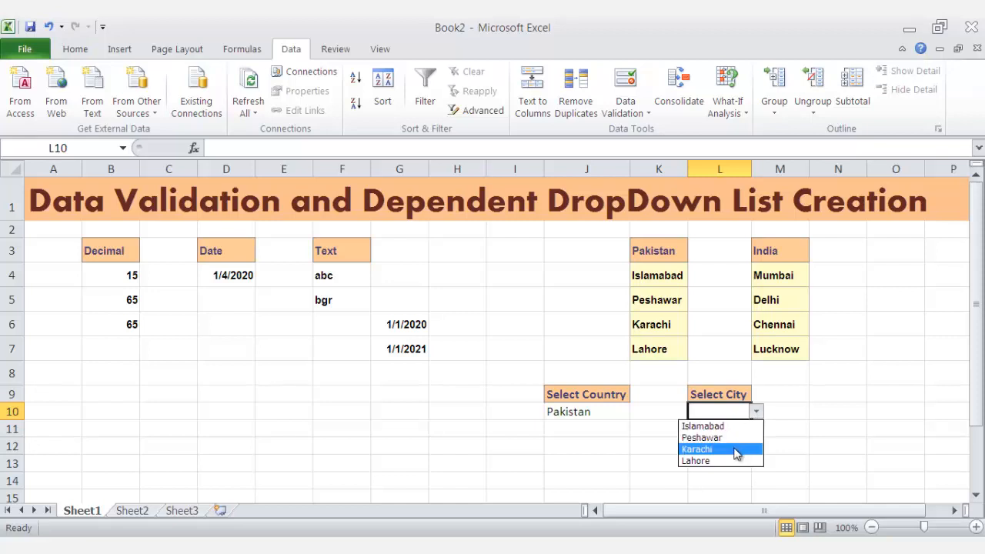
pyautogui.click(608, 411)
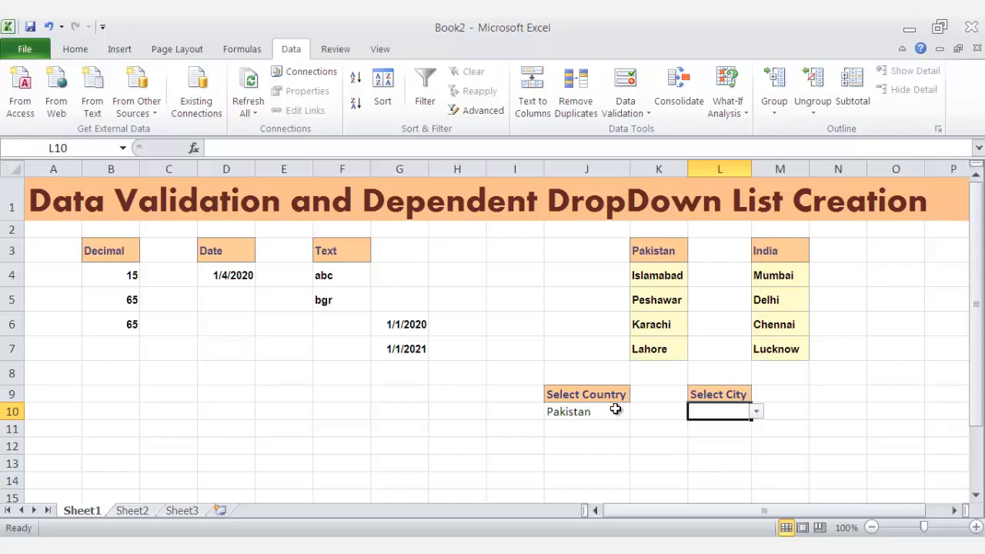
# - Set the country in J10 to India and pick Chennai as the city in L10
pyautogui.click(620, 411)
pyautogui.click(635, 411)
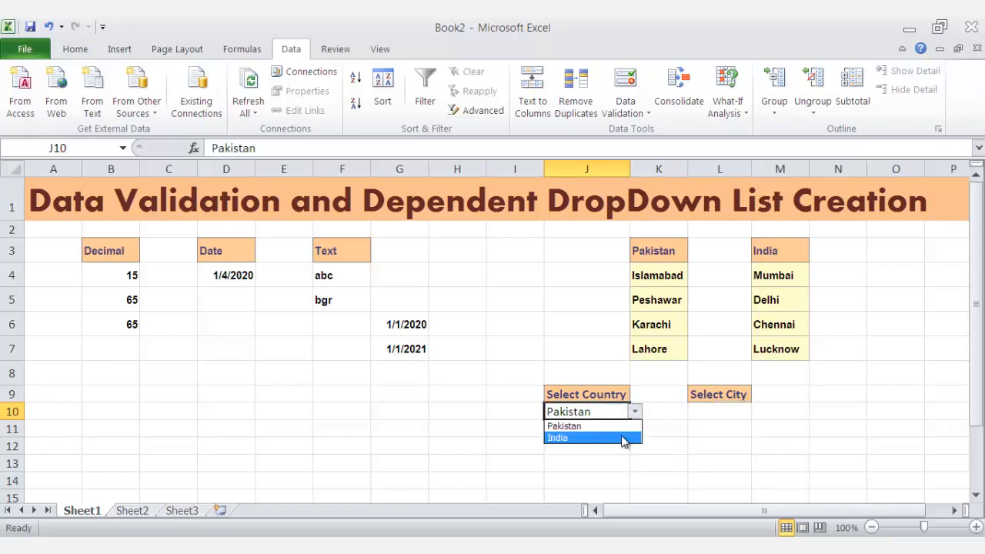
pyautogui.click(627, 438)
pyautogui.click(715, 411)
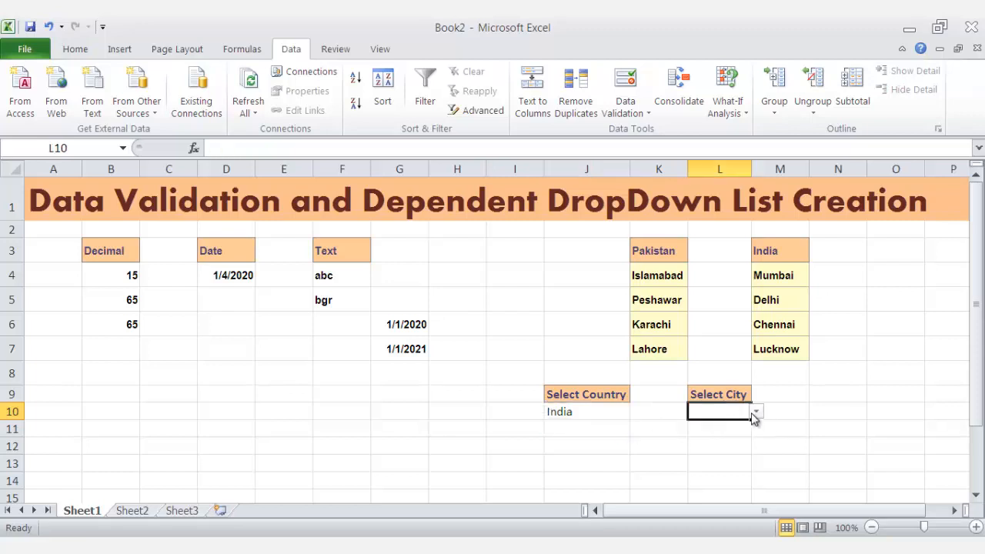
pyautogui.click(756, 413)
pyautogui.click(728, 450)
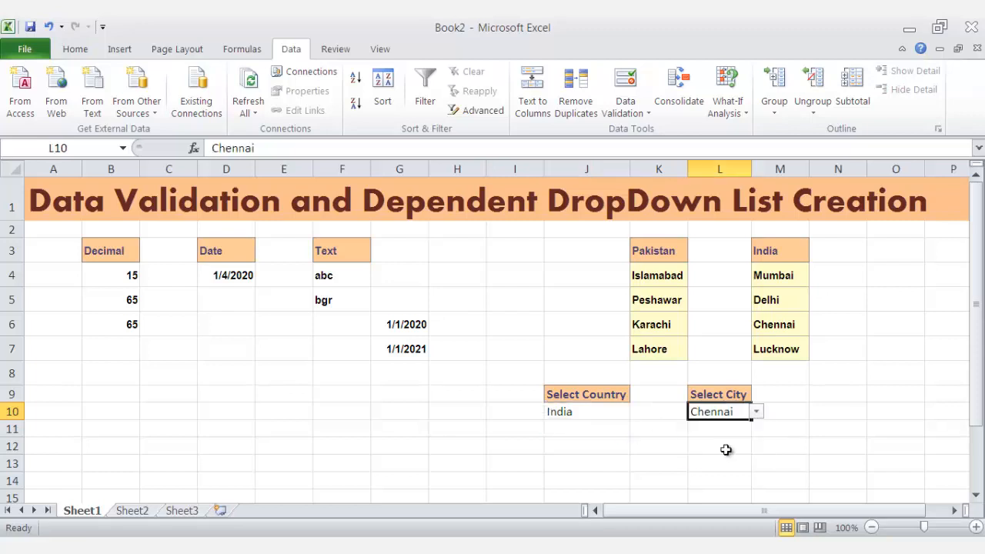
# - Set the country in J10 to Pakistan and the city in L10 to Islamabad, and reopen the city list
pyautogui.click(602, 413)
pyautogui.click(634, 412)
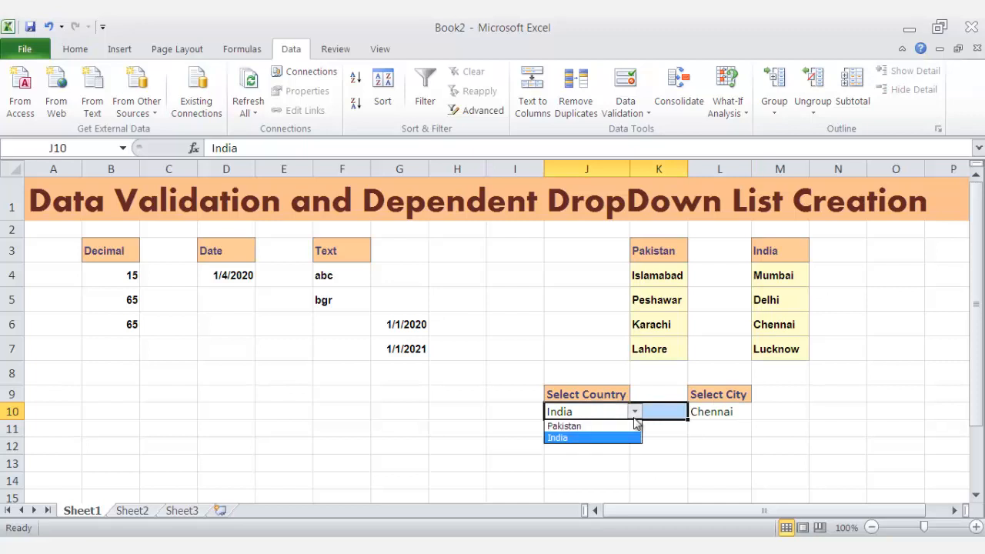
pyautogui.click(635, 424)
pyautogui.click(717, 414)
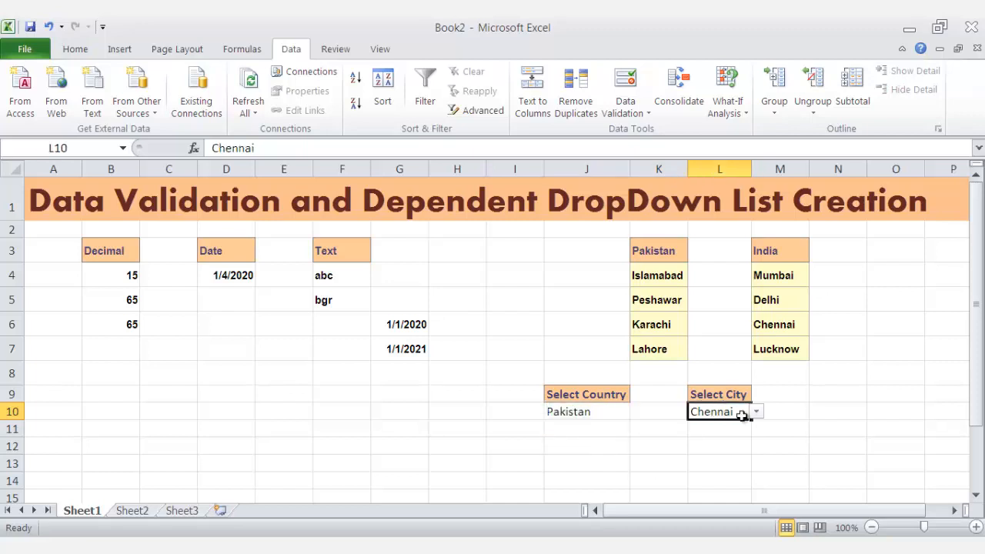
pyautogui.click(756, 413)
pyautogui.click(749, 424)
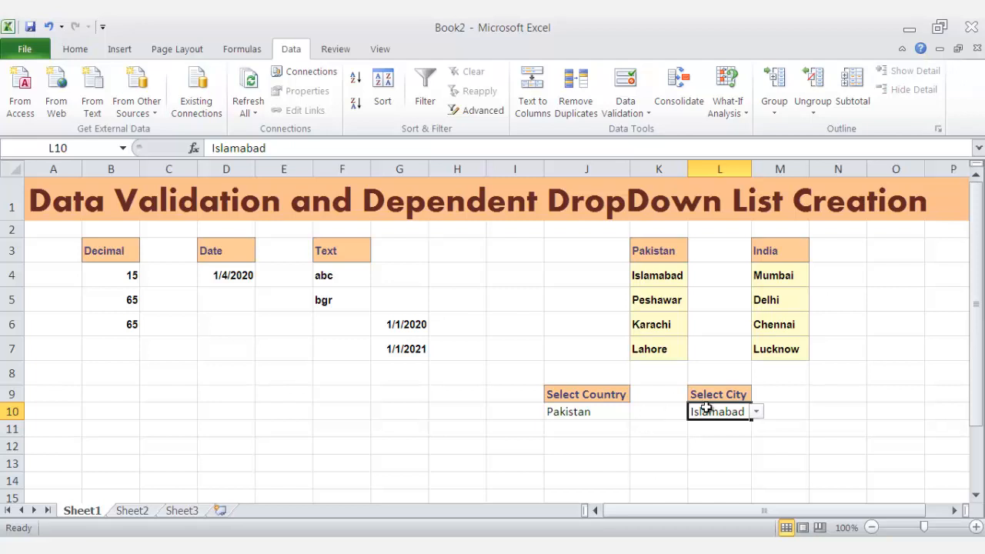
pyautogui.click(756, 414)
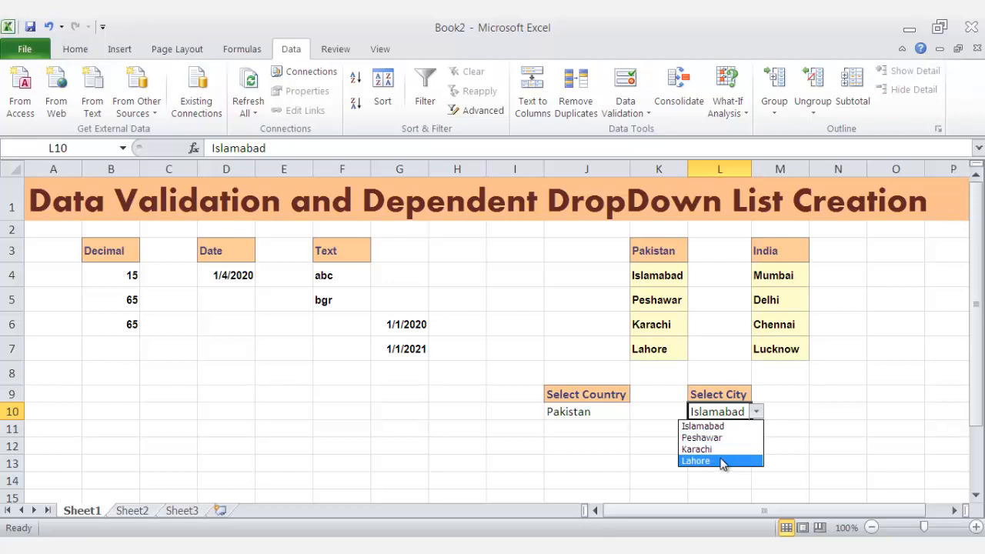
# - Change the country in J10 under Select Country to India
pyautogui.click(601, 417)
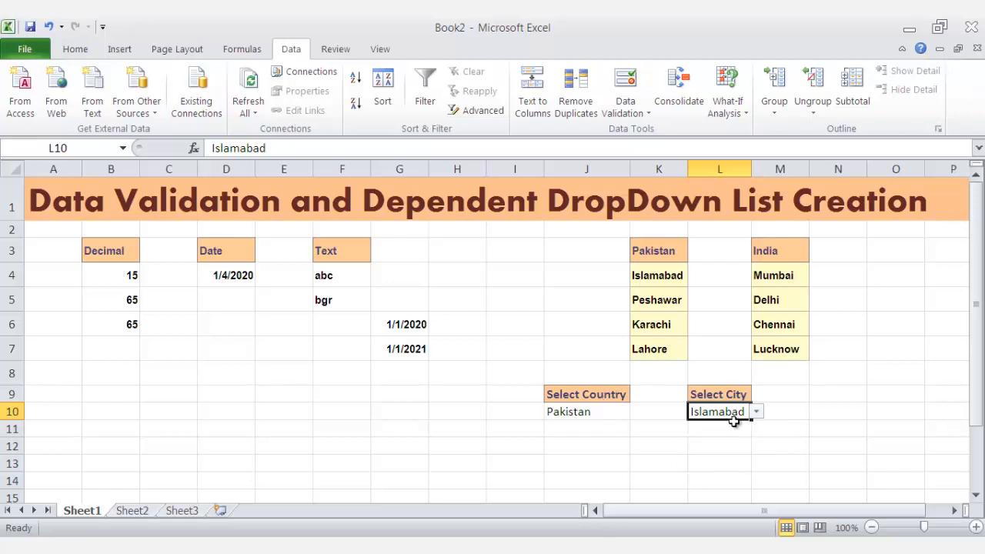
pyautogui.click(609, 412)
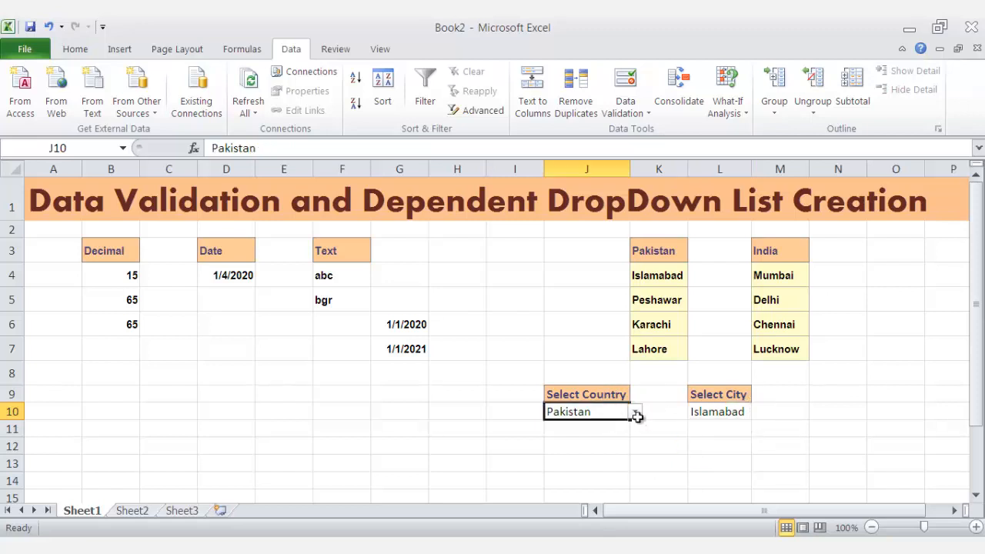
pyautogui.click(635, 412)
pyautogui.click(623, 438)
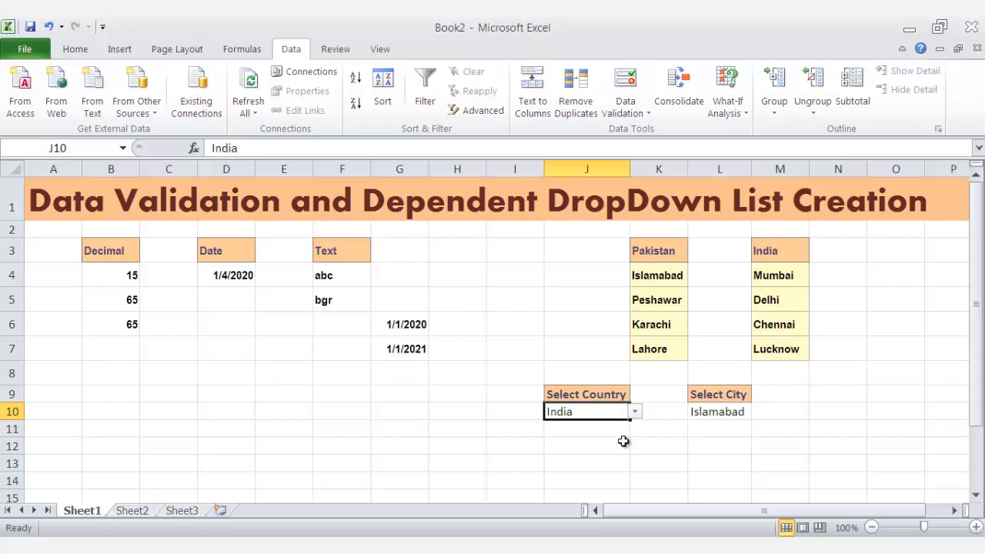
# - Pick Mumbai as the city in L10 under Select City and view the available cities once more
pyautogui.click(716, 412)
pyautogui.click(757, 412)
pyautogui.click(741, 427)
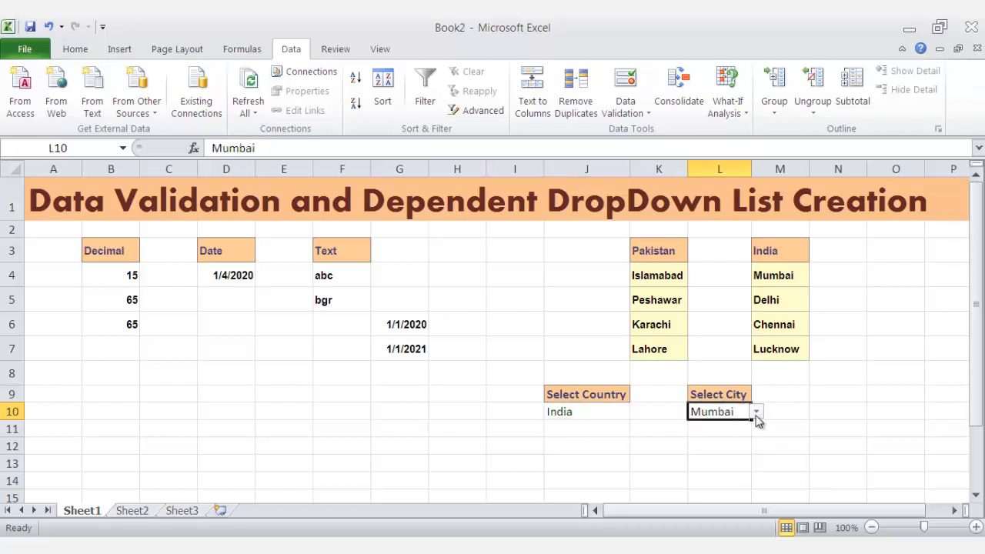
pyautogui.click(757, 411)
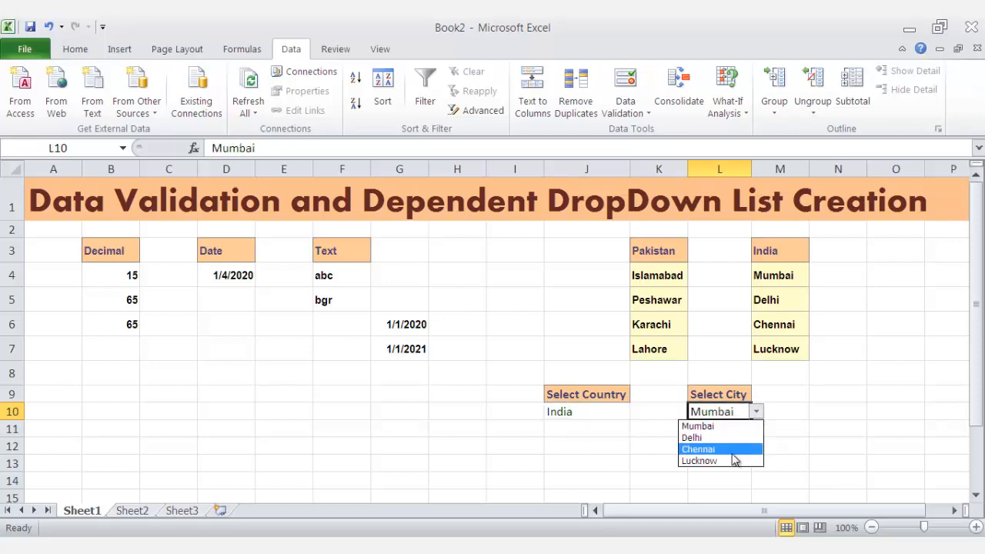
pyautogui.click(792, 451)
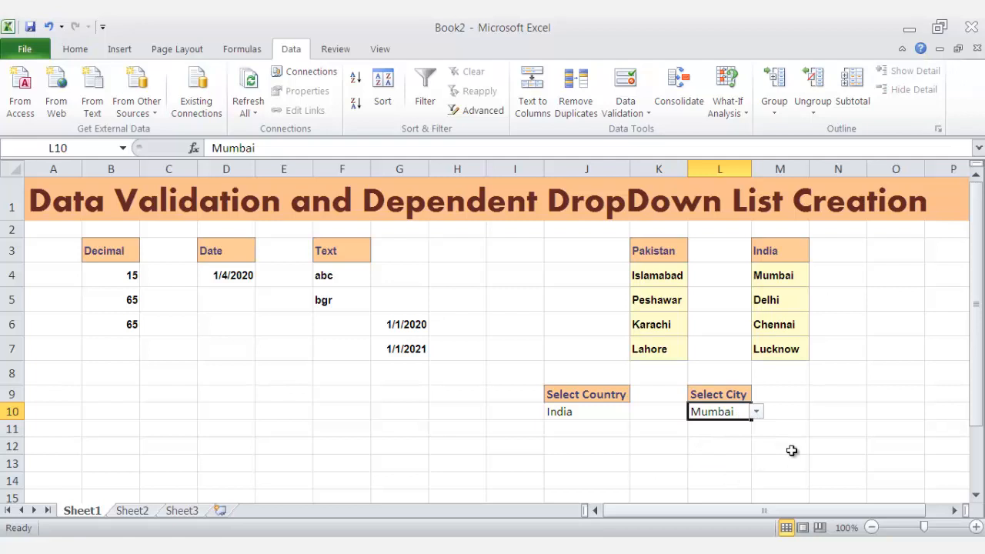